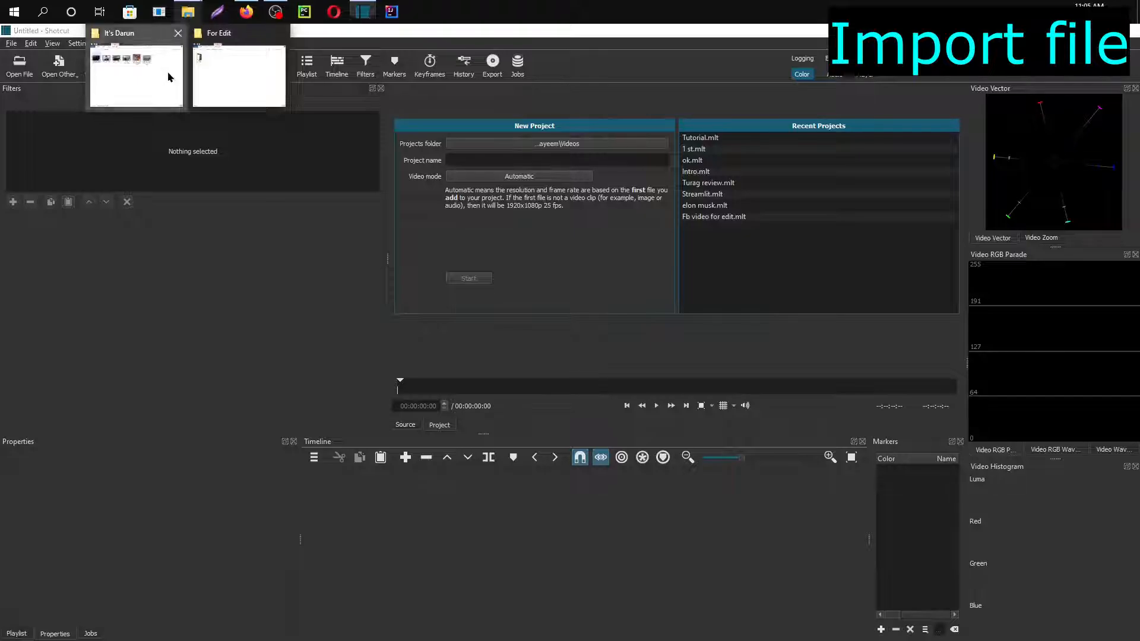
- Import Video.Guru_20220921_182915625.mp4 from the It's Darun folder, pause its playback and enlarge the timeline area
left_click(170, 71)
left_click_drag(919, 175, 124, 528)
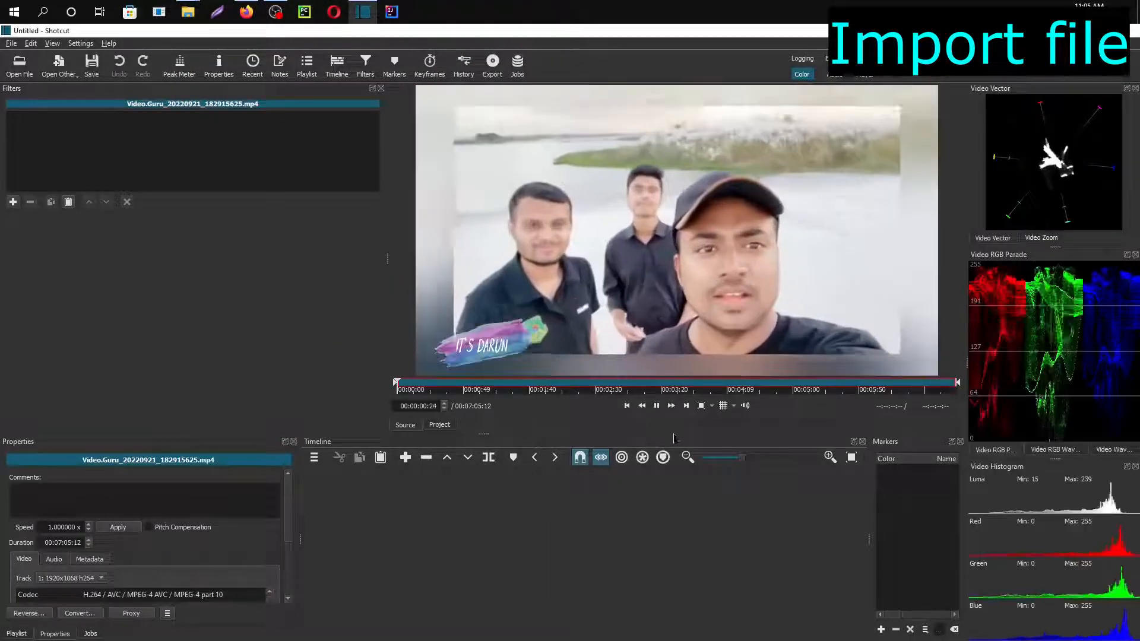
key("space")
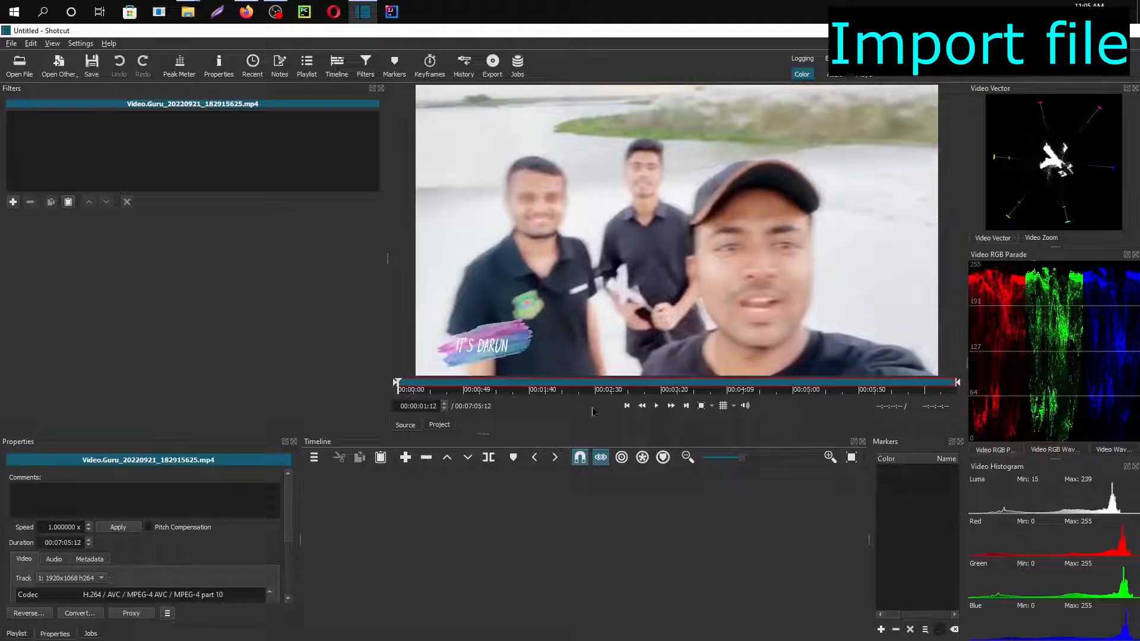
left_click_drag(486, 425, 486, 293)
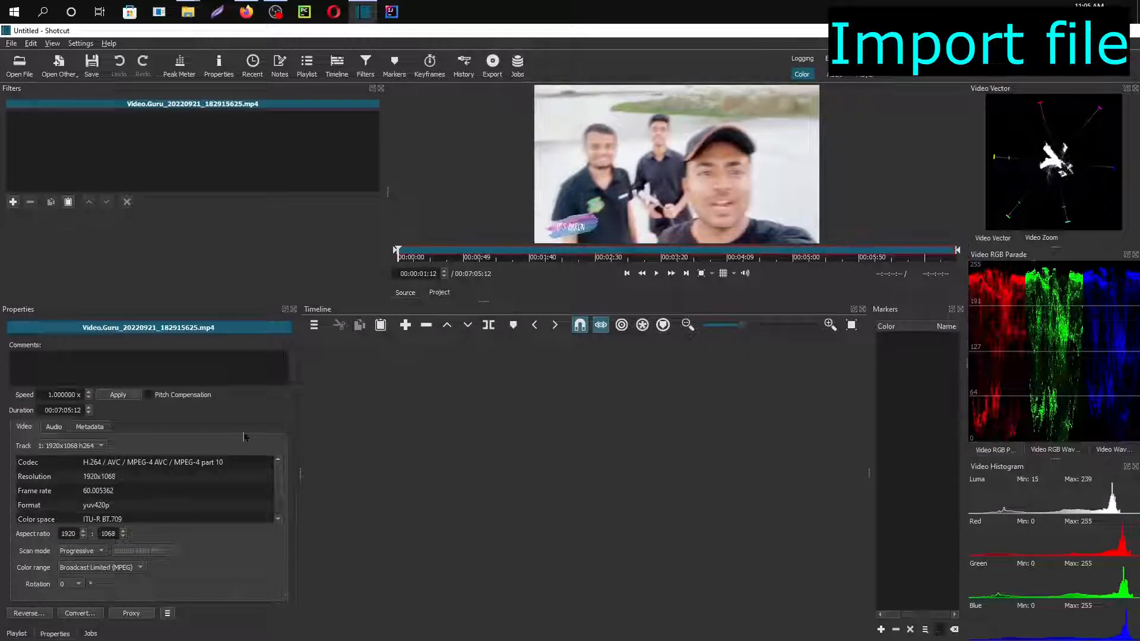
- Add the opened clip and Turag review.mp4 from the It's Darun folder to the playlist
left_click(26, 634)
left_click_drag(553, 236, 89, 373)
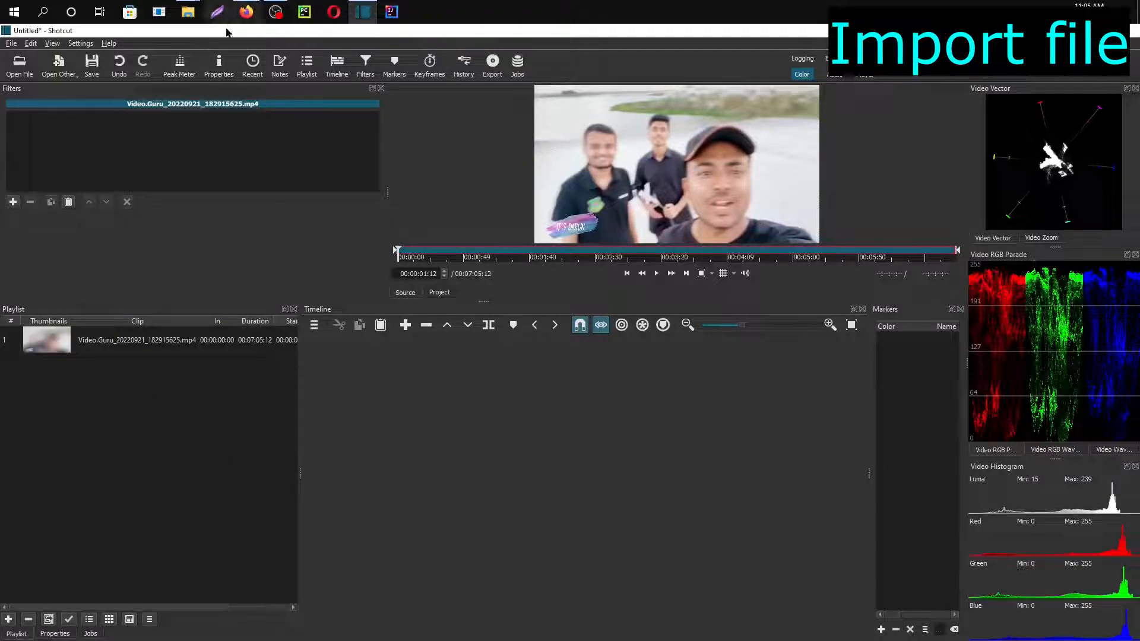
mouse_move(188, 16)
left_click(137, 66)
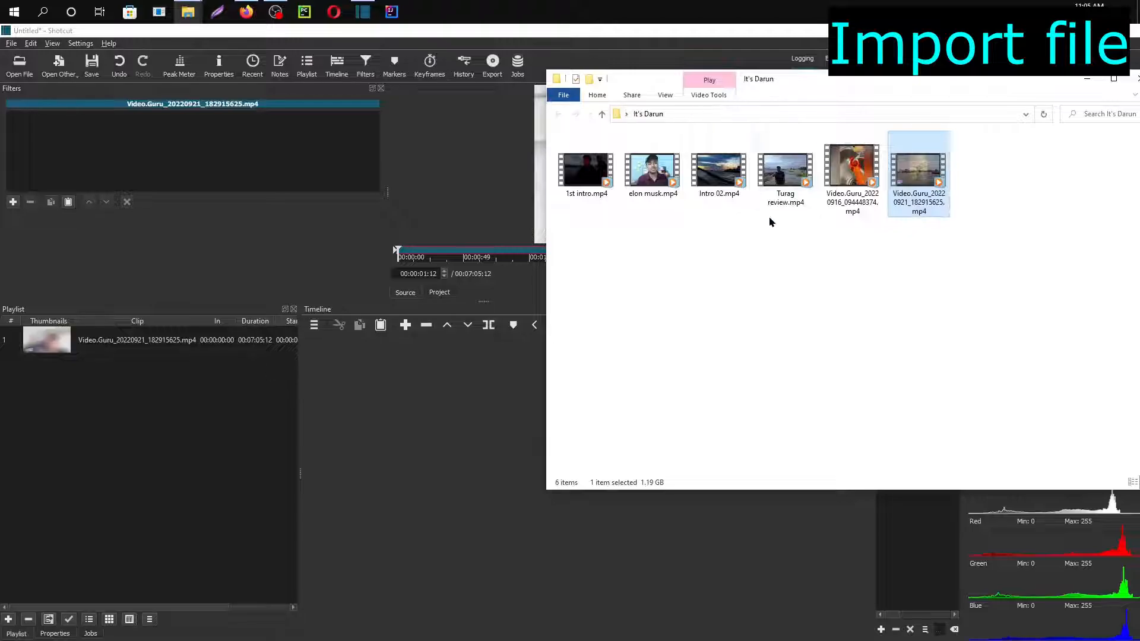
left_click_drag(772, 199, 94, 381)
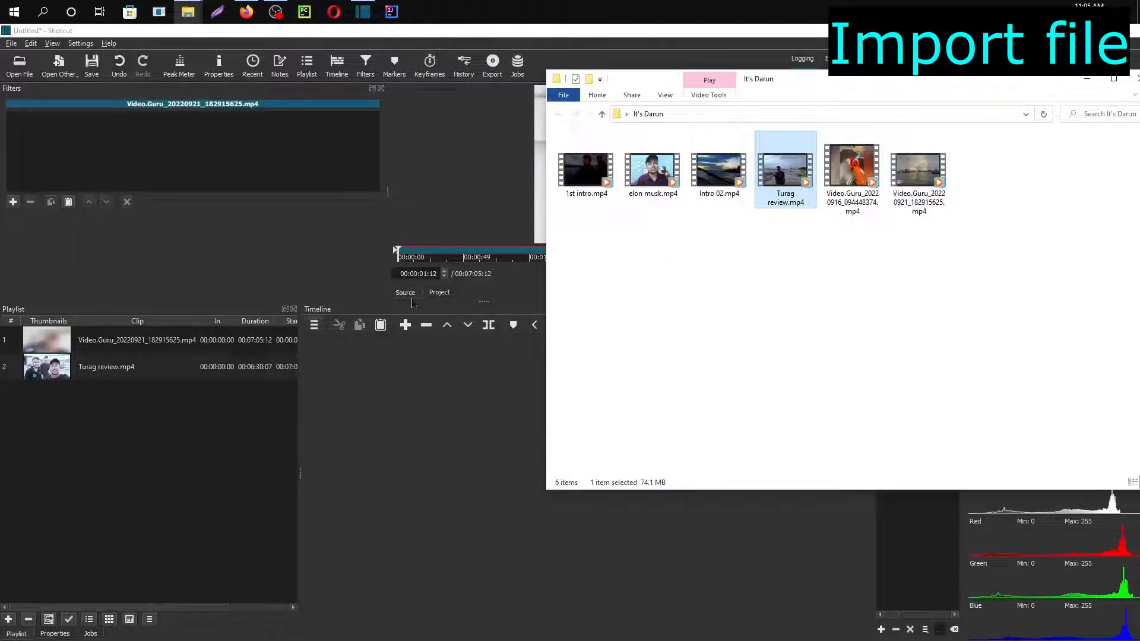
left_click(1088, 78)
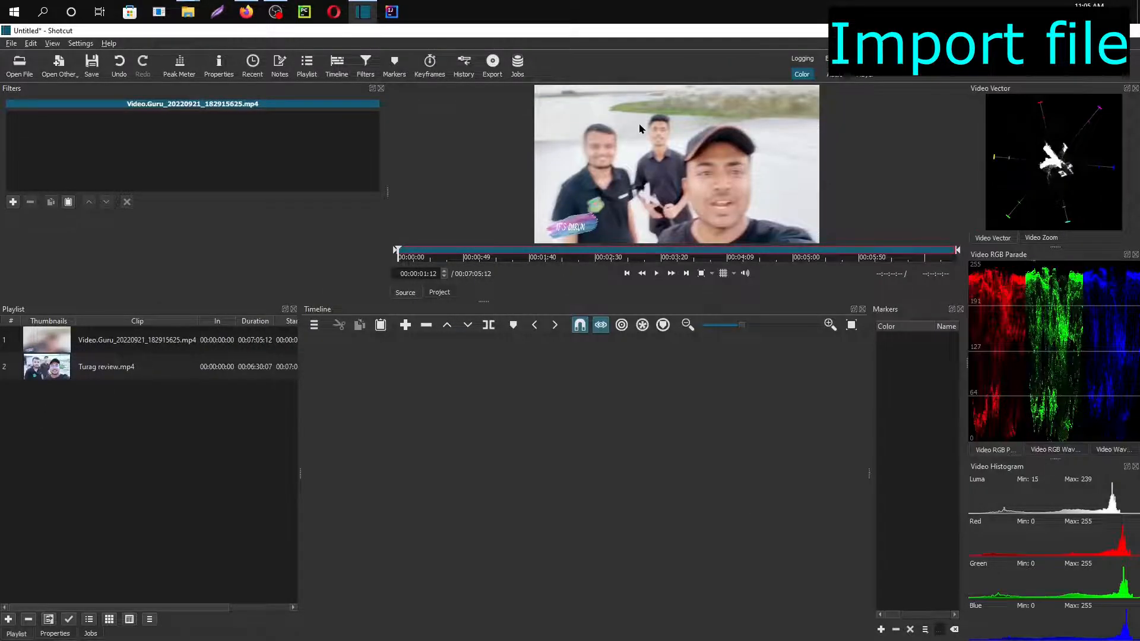
- Place the previewed Video.Guru_20220921_182915625.mp4 clip at the start of a new video track and play it briefly
left_click_drag(600, 229, 382, 362)
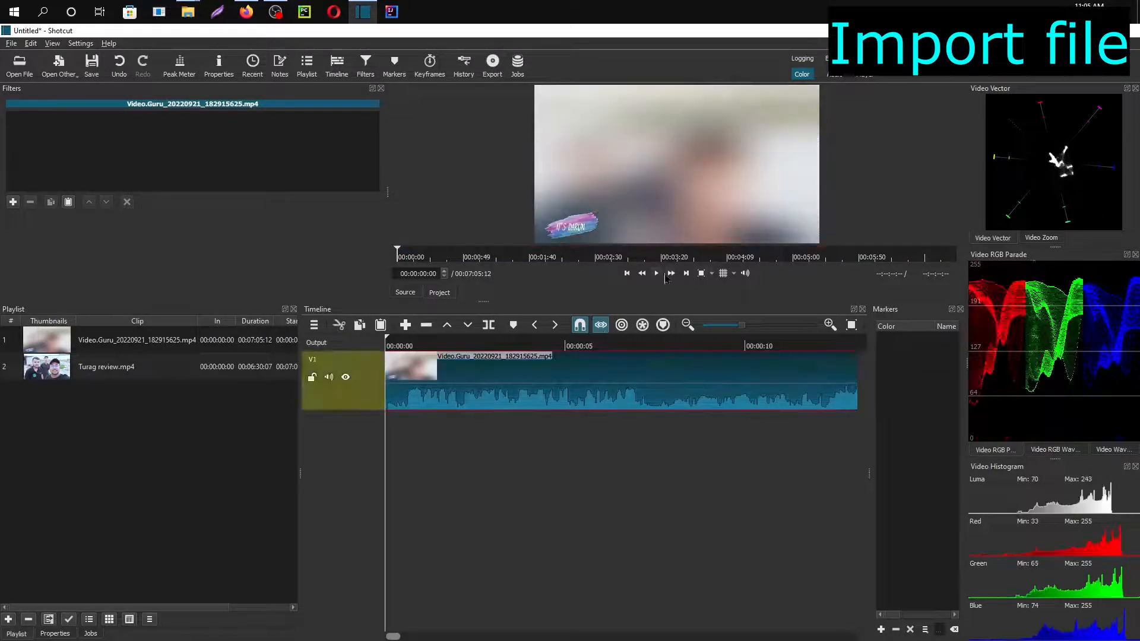
left_click(656, 274)
left_click(657, 274)
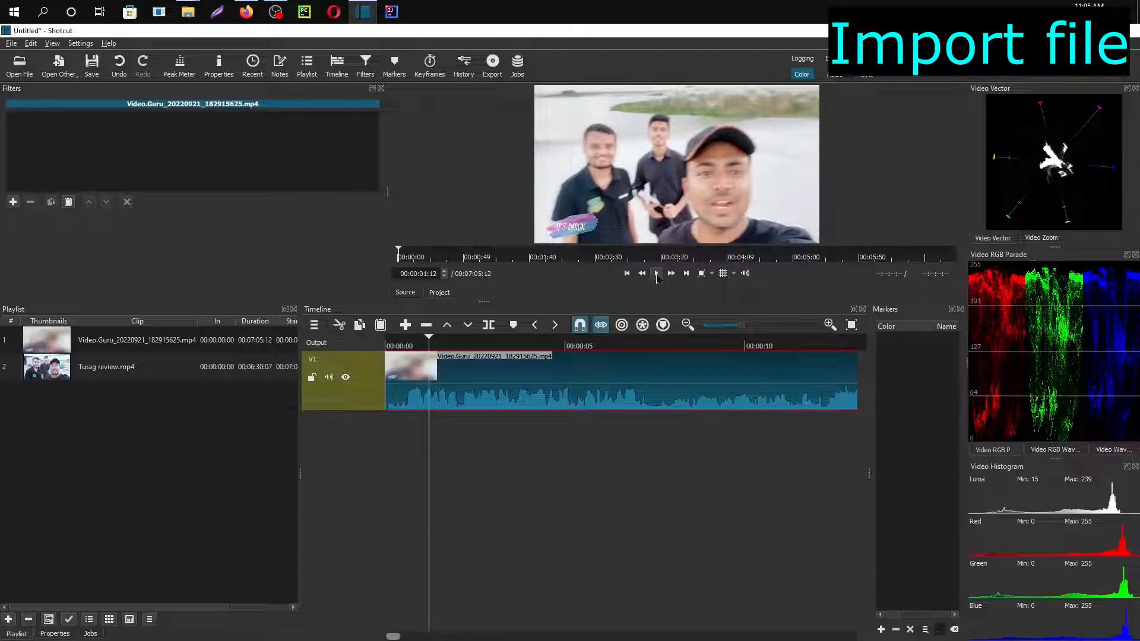
- Open the 50 SUNNY SIDE UP EGGS EATING CHALLENGE video from Meem collection and place it on V1 after the first clip, leaving a small gap
left_click(19, 69)
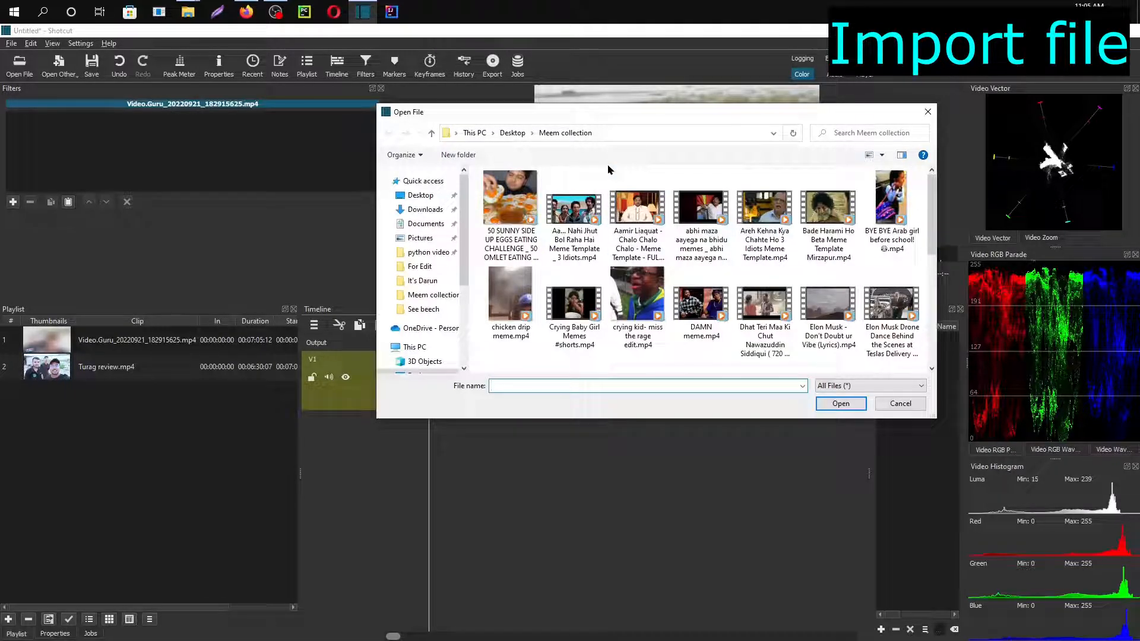
left_click(506, 205)
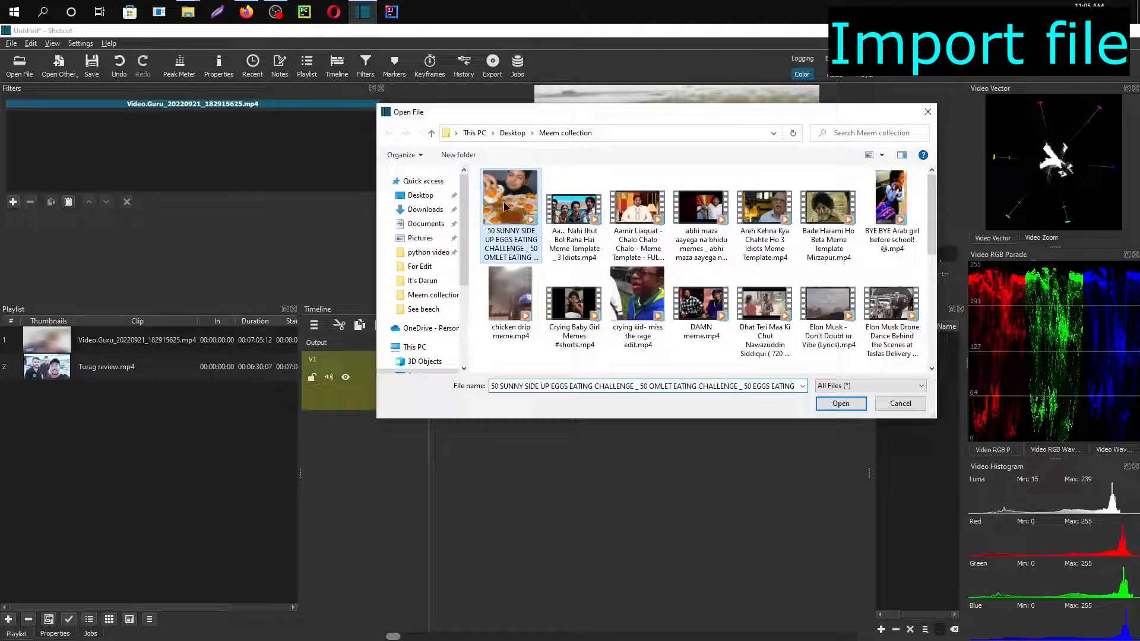
left_click(841, 404)
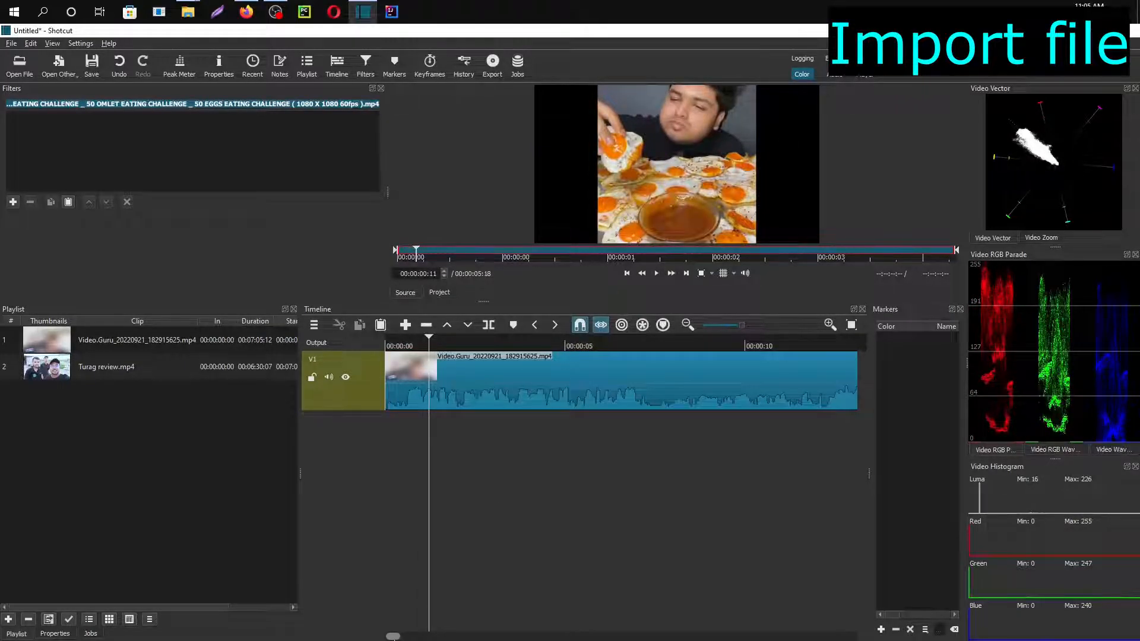
left_click_drag(393, 636, 855, 629)
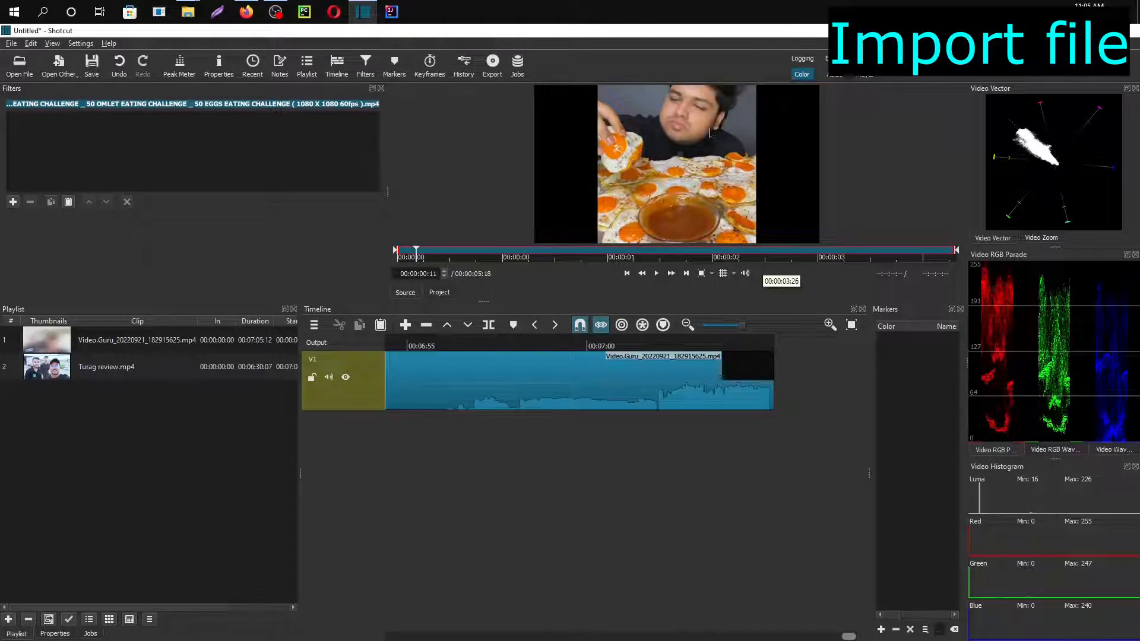
left_click_drag(710, 133, 817, 364)
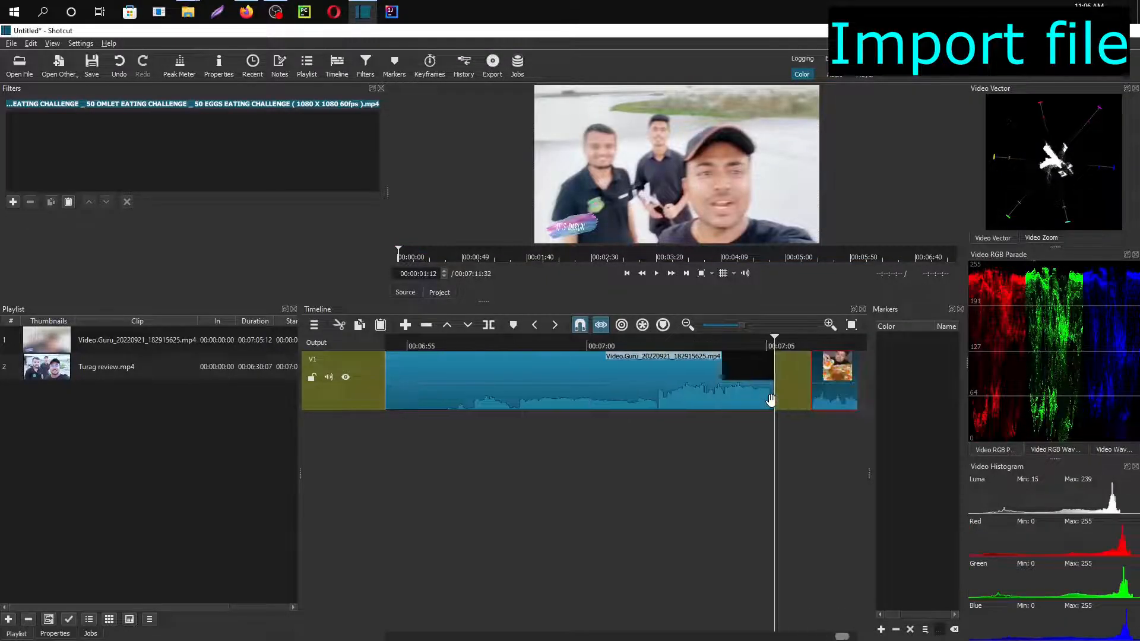
left_click(689, 344)
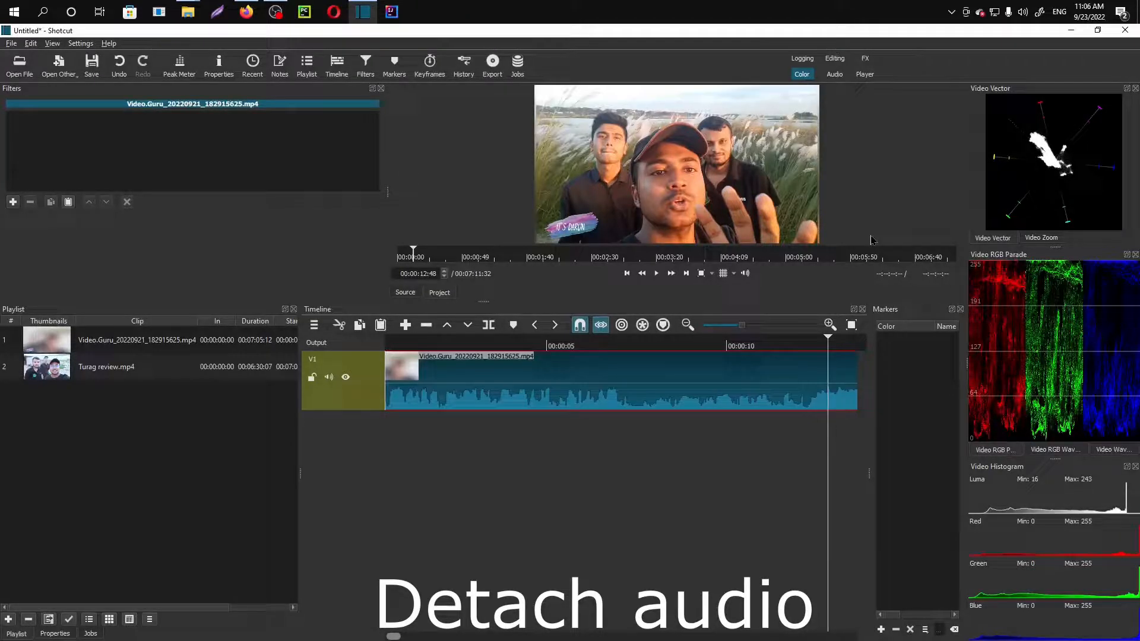
- Detach the audio from the first V1 clip and delete the detached audio clip from track A1
right_click(519, 378)
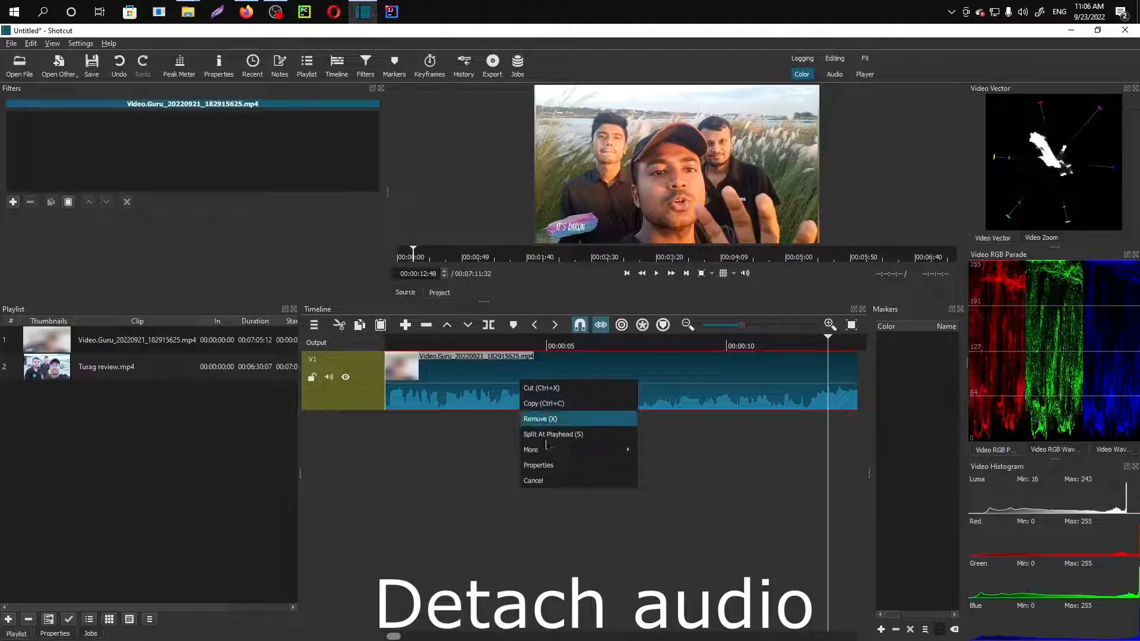
mouse_move(579, 452)
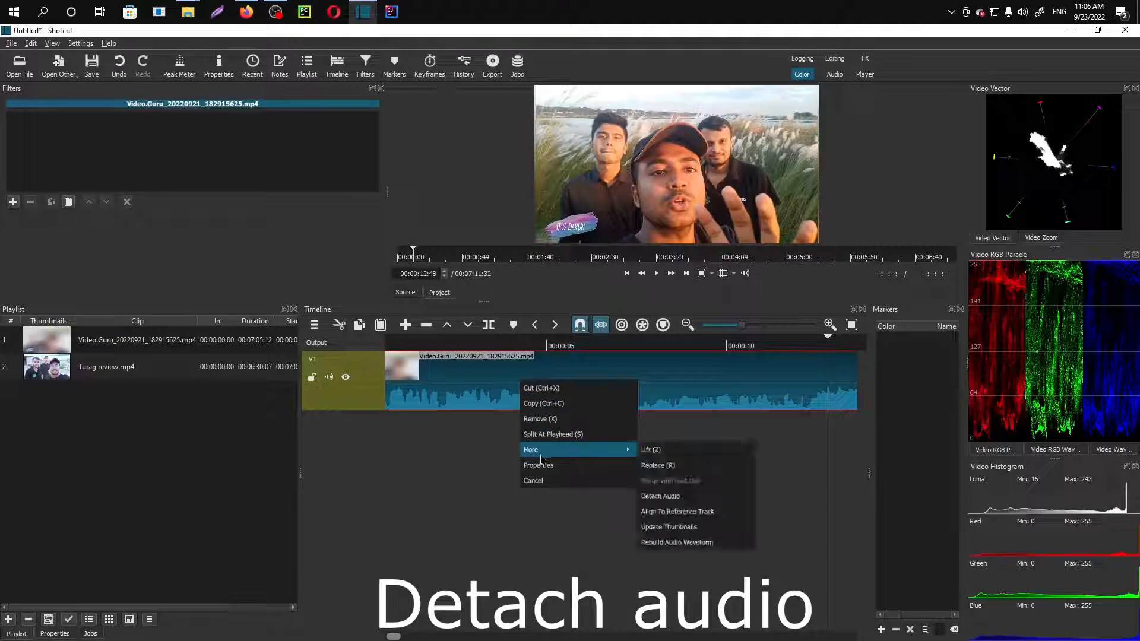
left_click(670, 503)
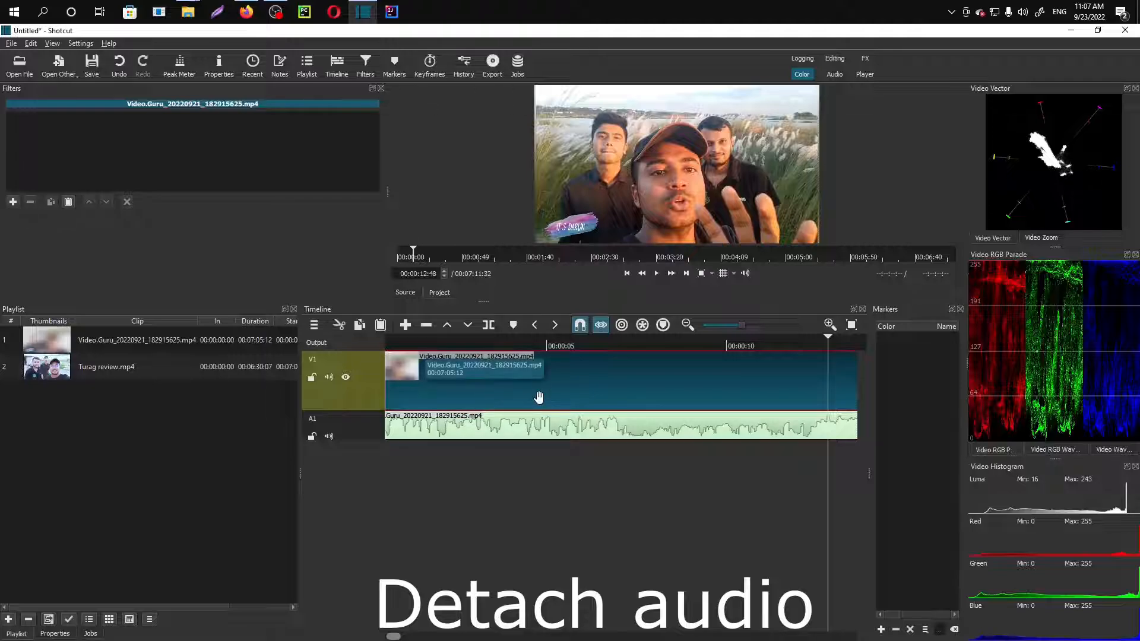
left_click(506, 436)
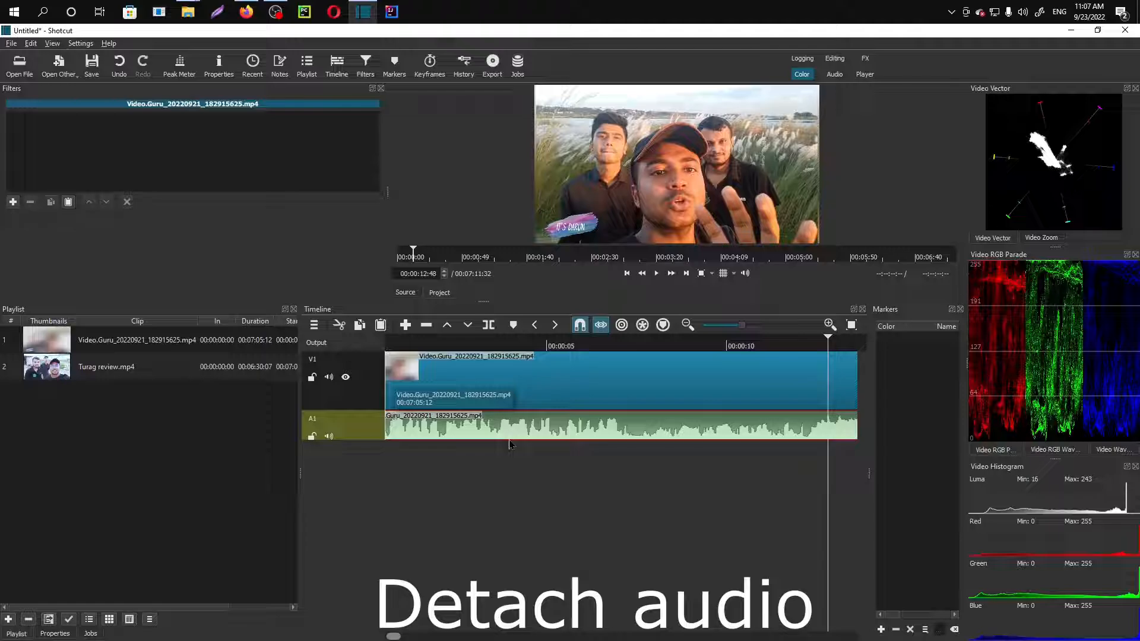
key("Delete")
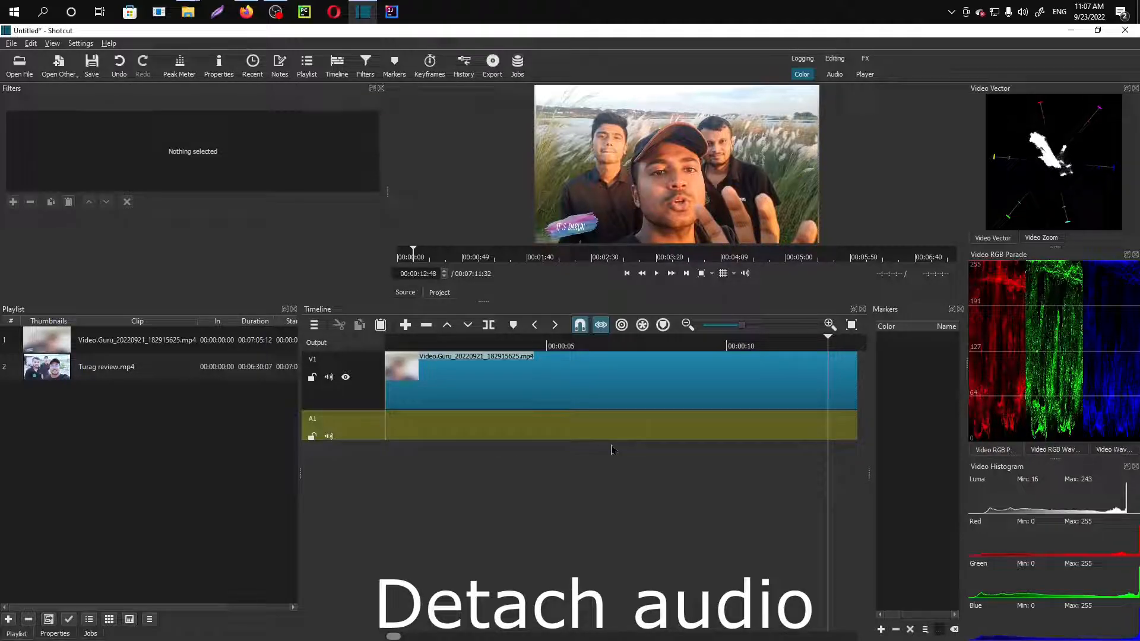
- Play the timeline from its start to check the clip without its audio, stopping at 00:00:05:37
key("Home")
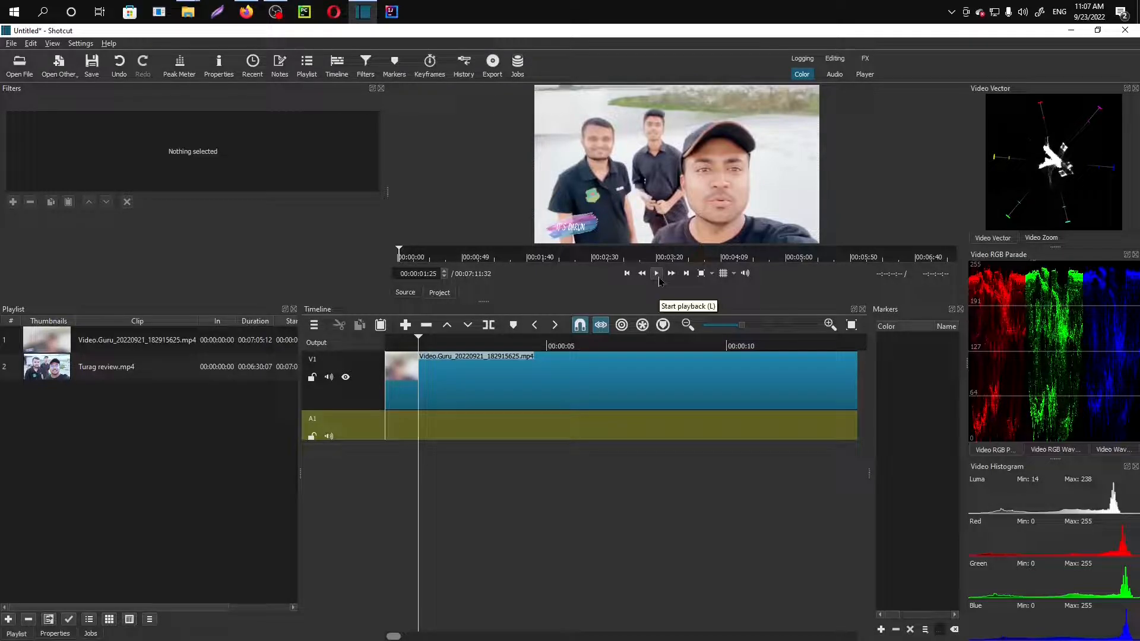
left_click(656, 274)
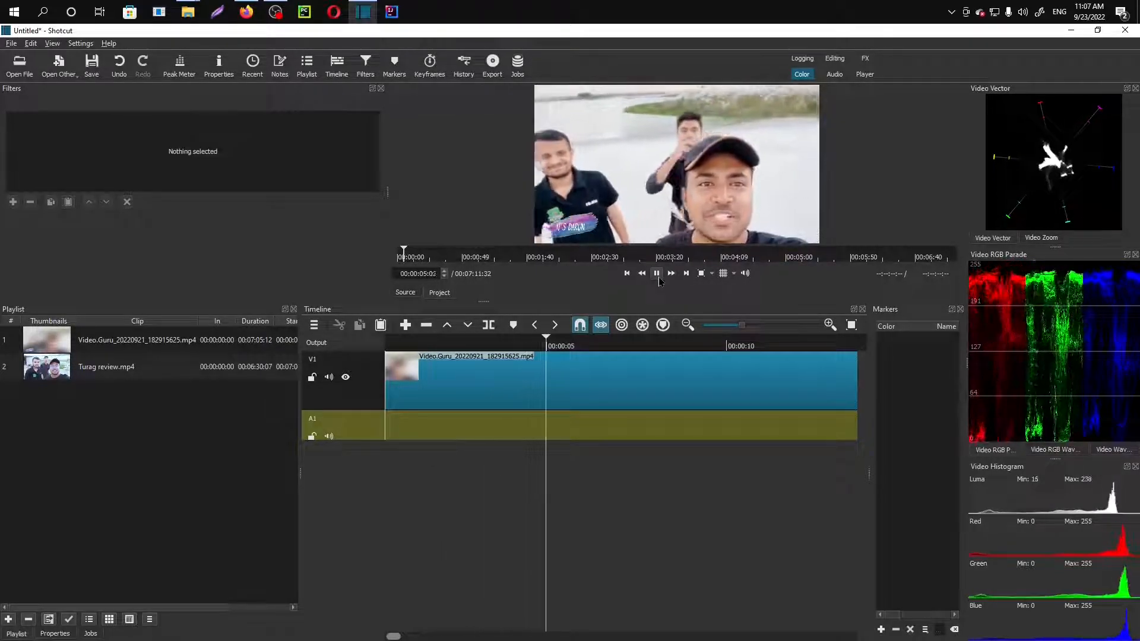
left_click(657, 274)
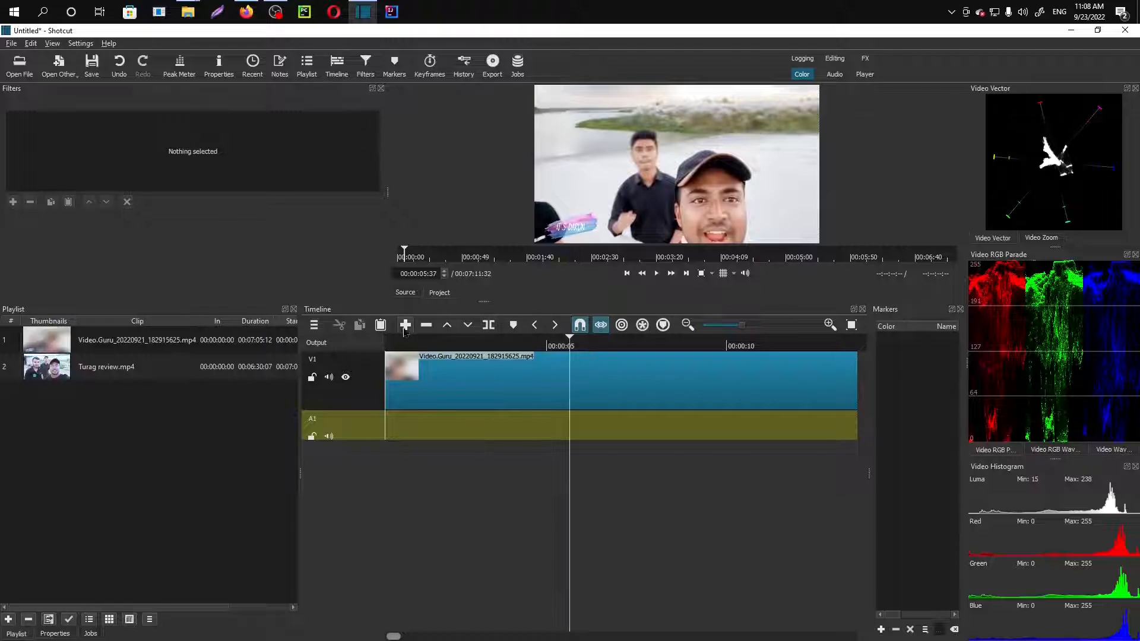
- Split the V1 clip at 00:00:05:37, move the second part away from the cut and delete the first part
left_click(491, 327)
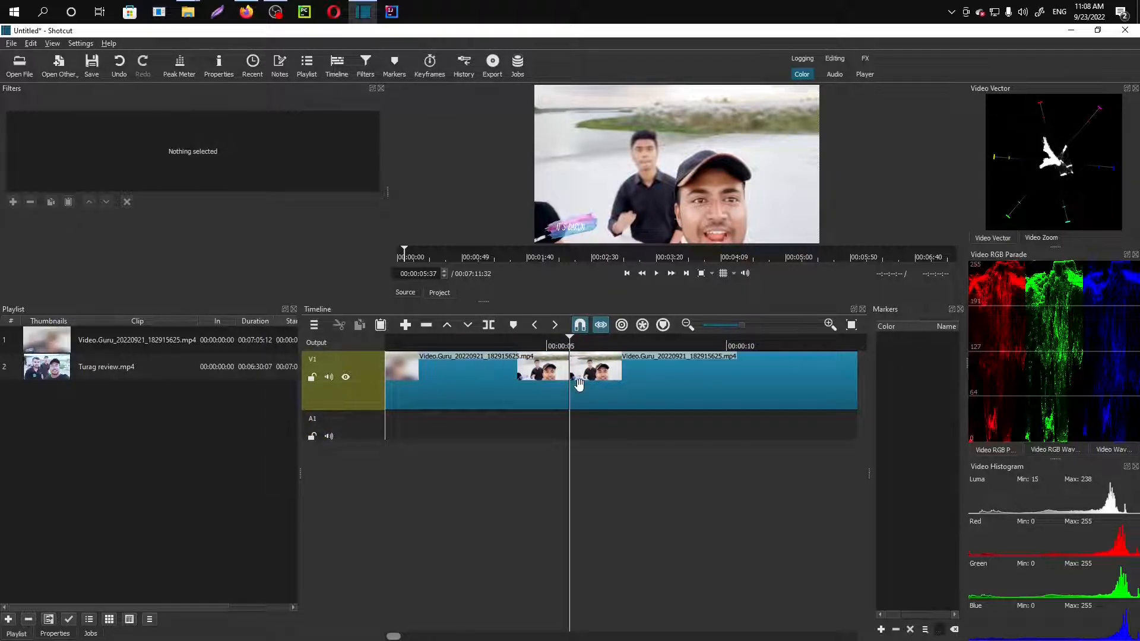
left_click_drag(671, 381, 709, 381)
left_click(499, 376)
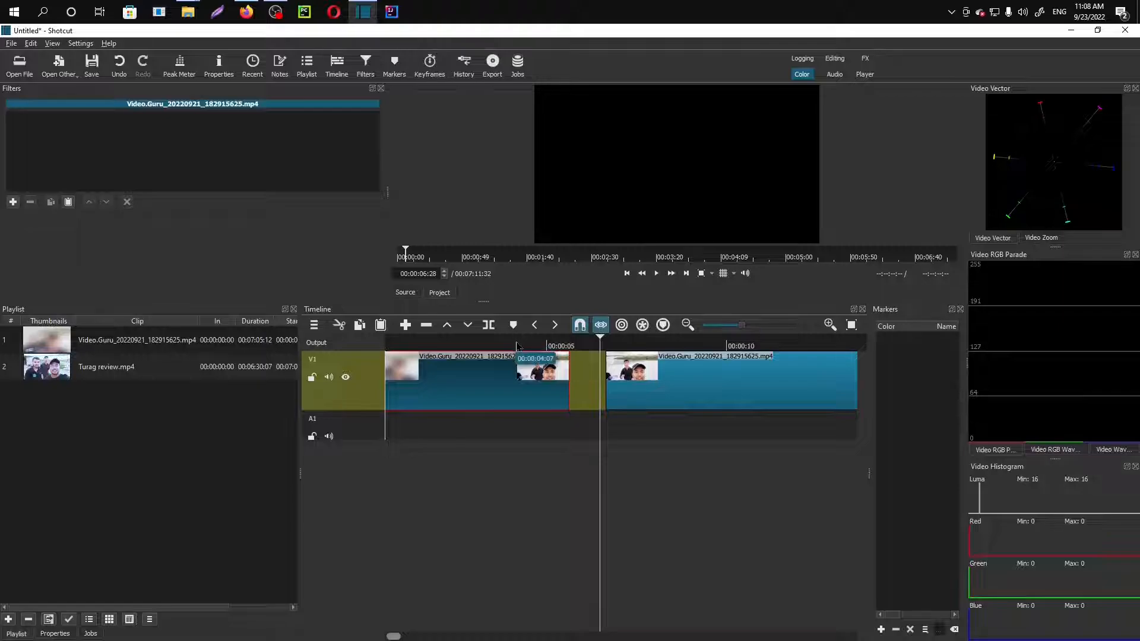
key("Delete")
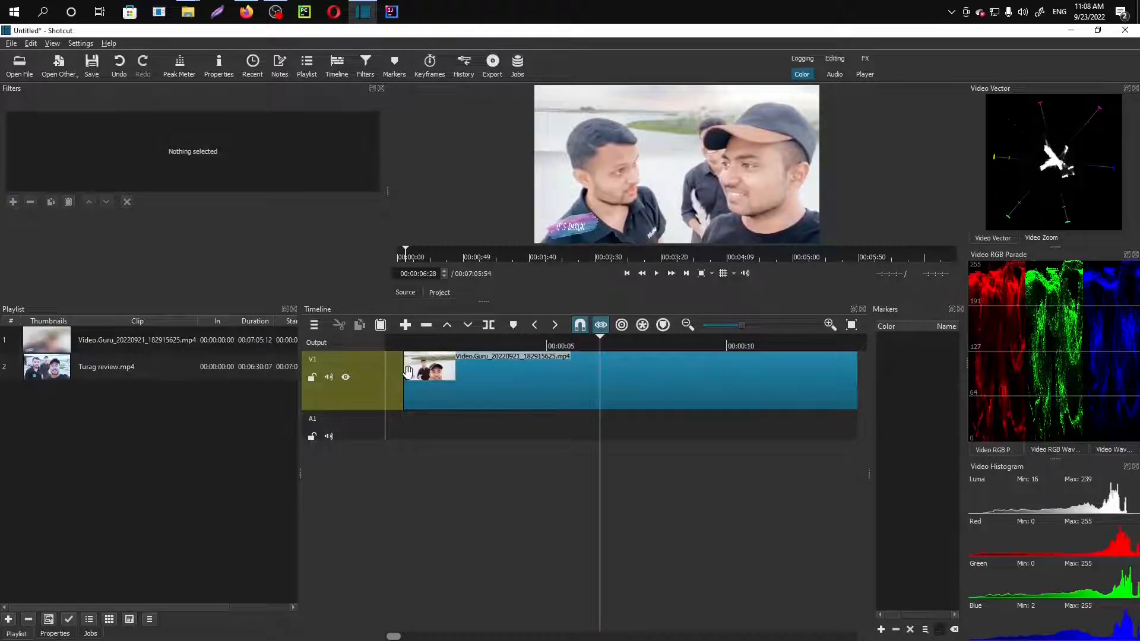
- Move the remaining V1 clip further along the timeline and remove the empty gap before it
left_click_drag(564, 373, 616, 382)
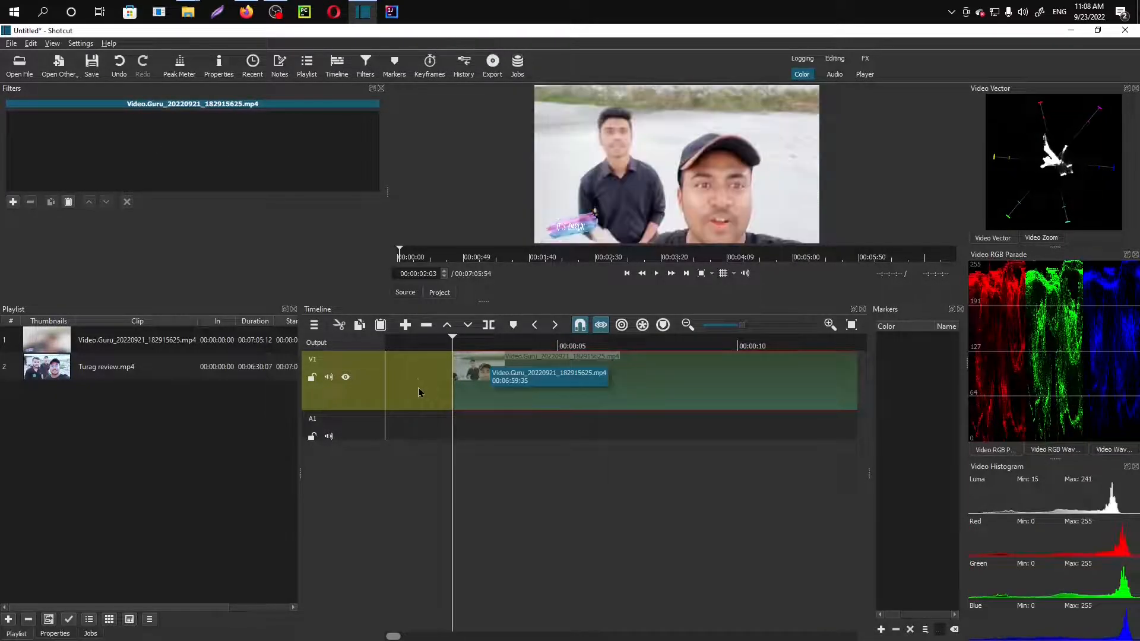
left_click(422, 386)
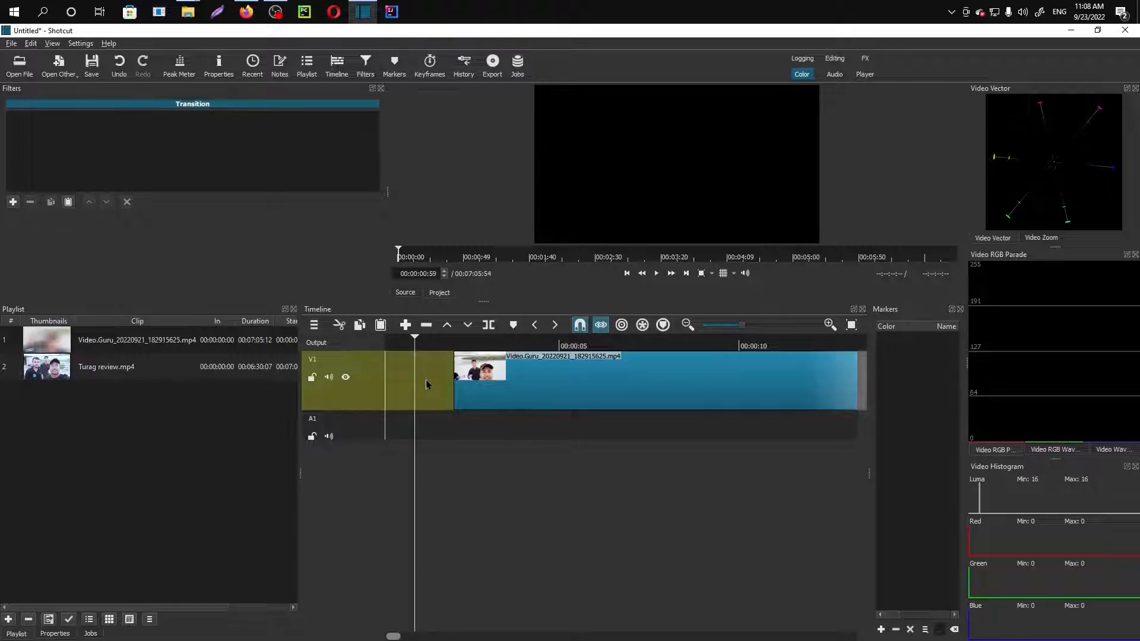
right_click(414, 374)
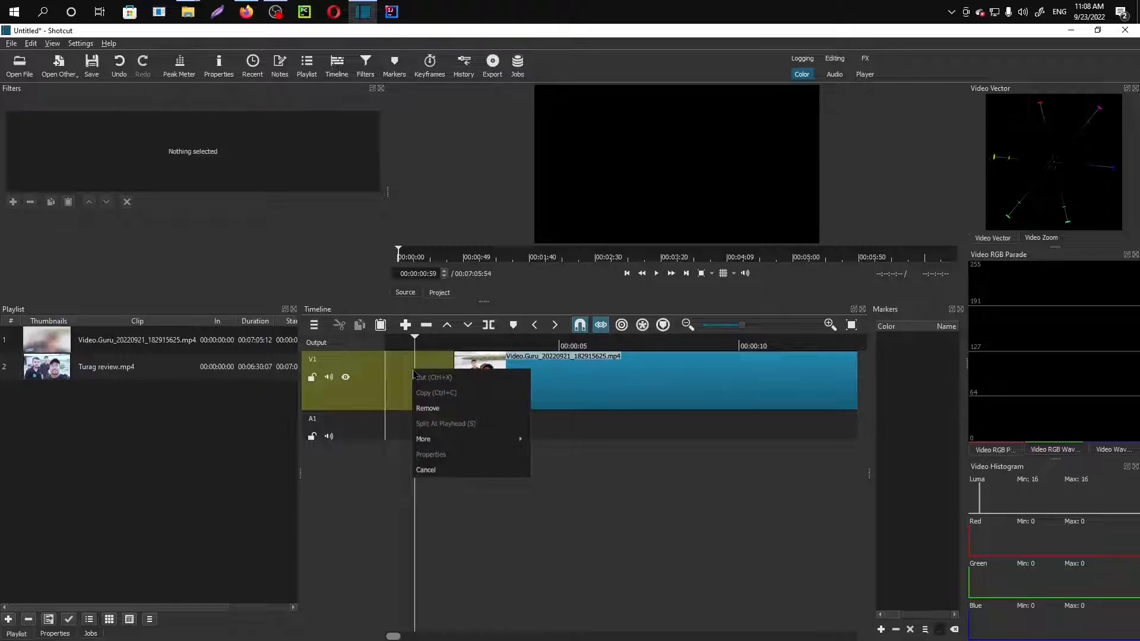
left_click(426, 409)
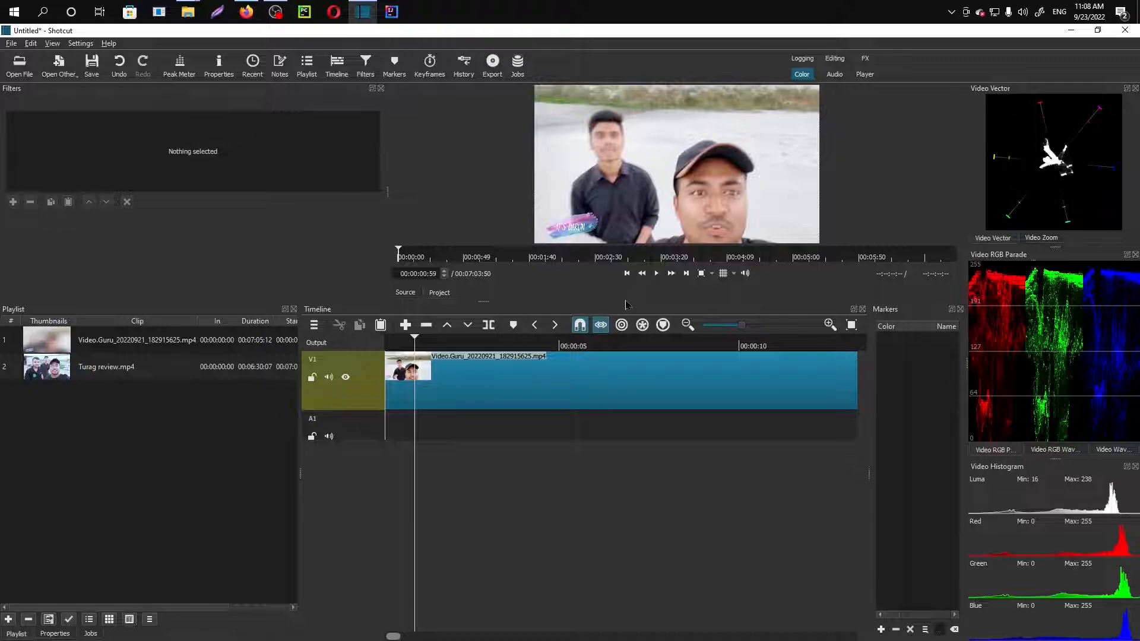
- Play the trimmed video from the start of the timeline to check the cut
left_click(628, 274)
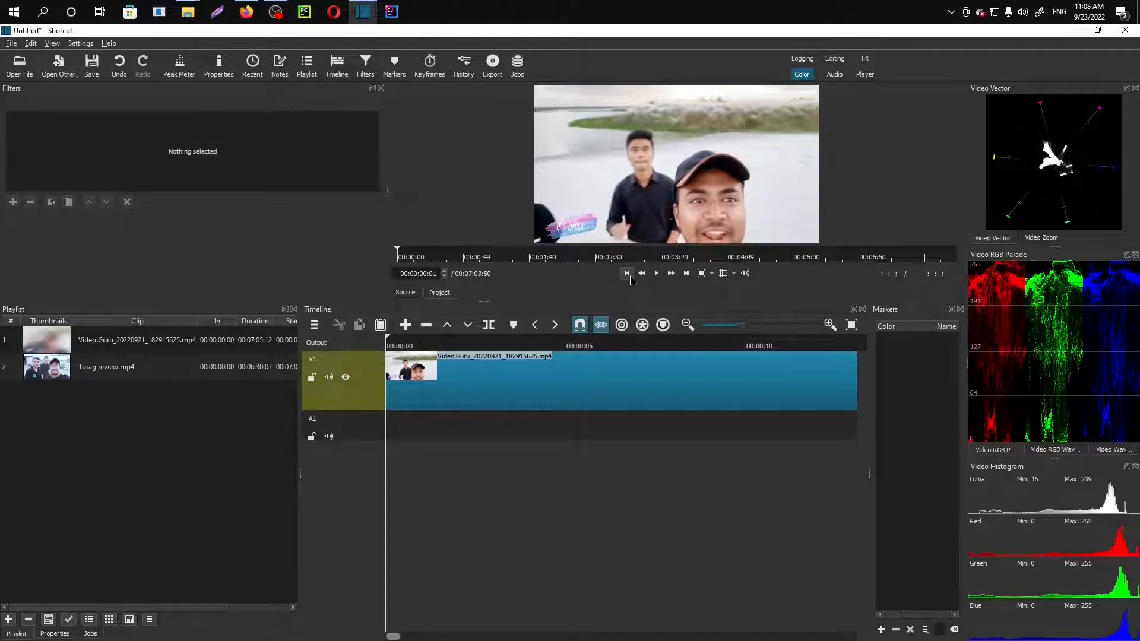
left_click(657, 276)
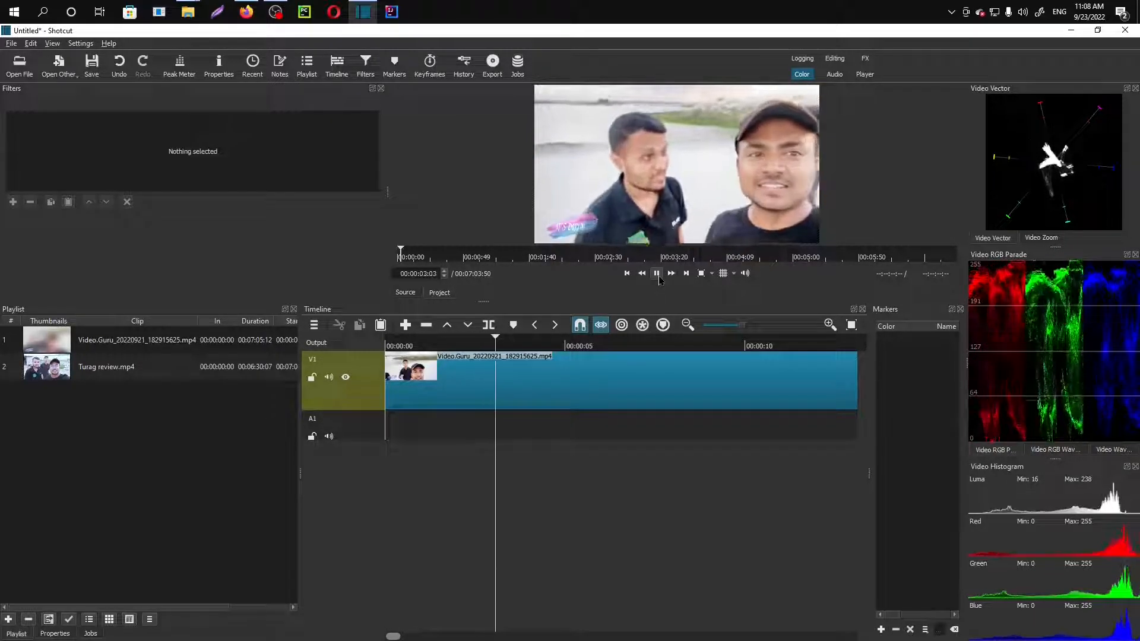
left_click(656, 275)
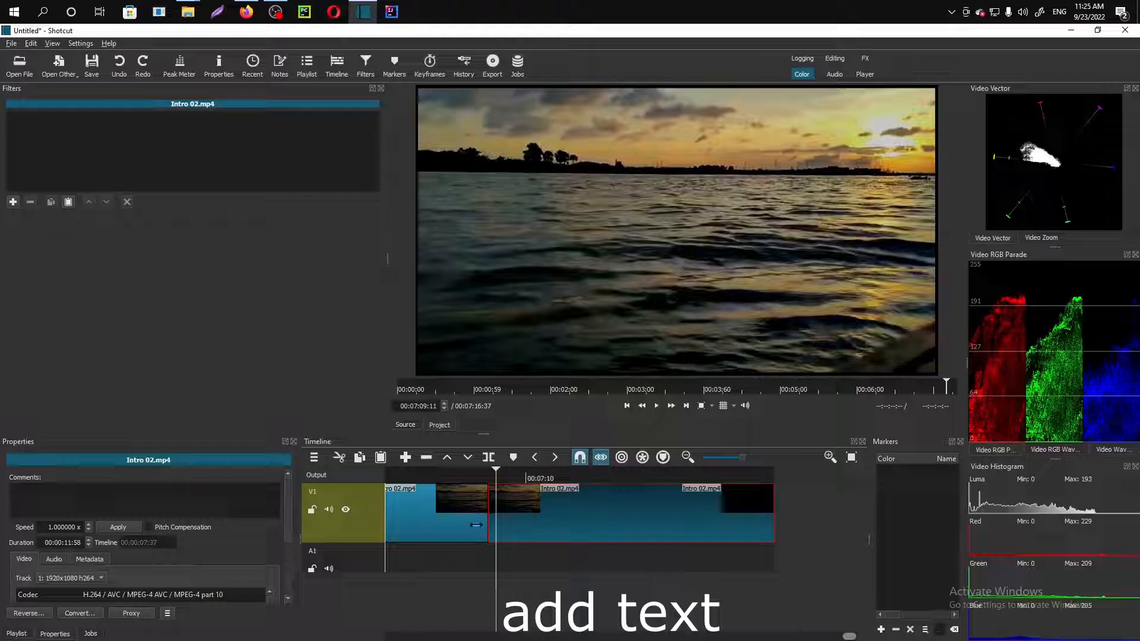
- Add a Text: Simple filter to the last clip on V1
left_click(444, 502)
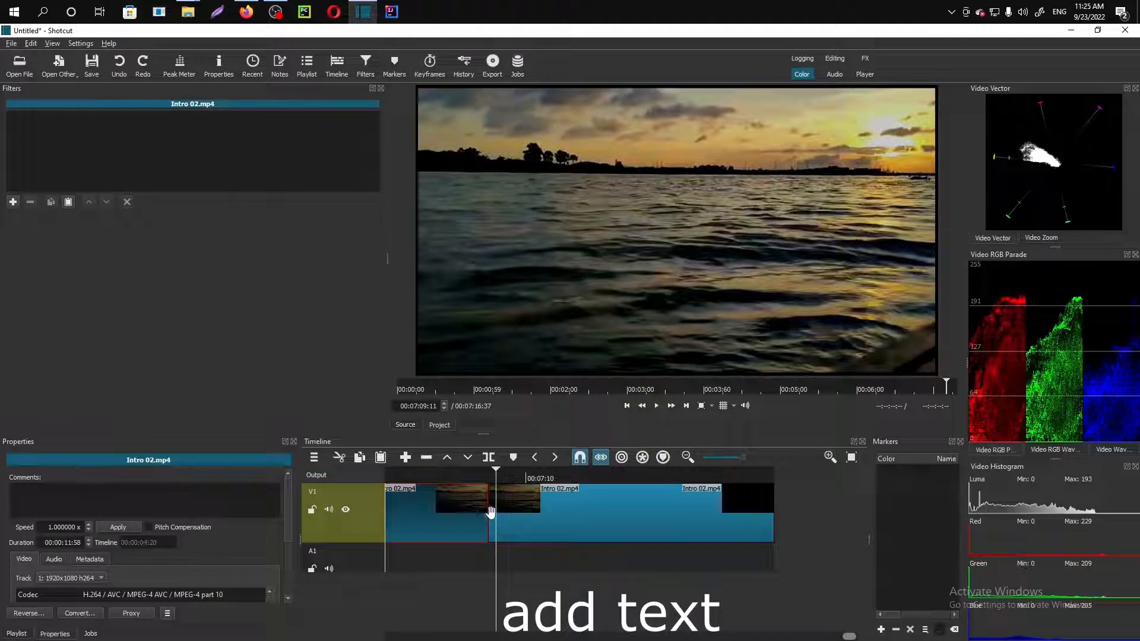
left_click(546, 513)
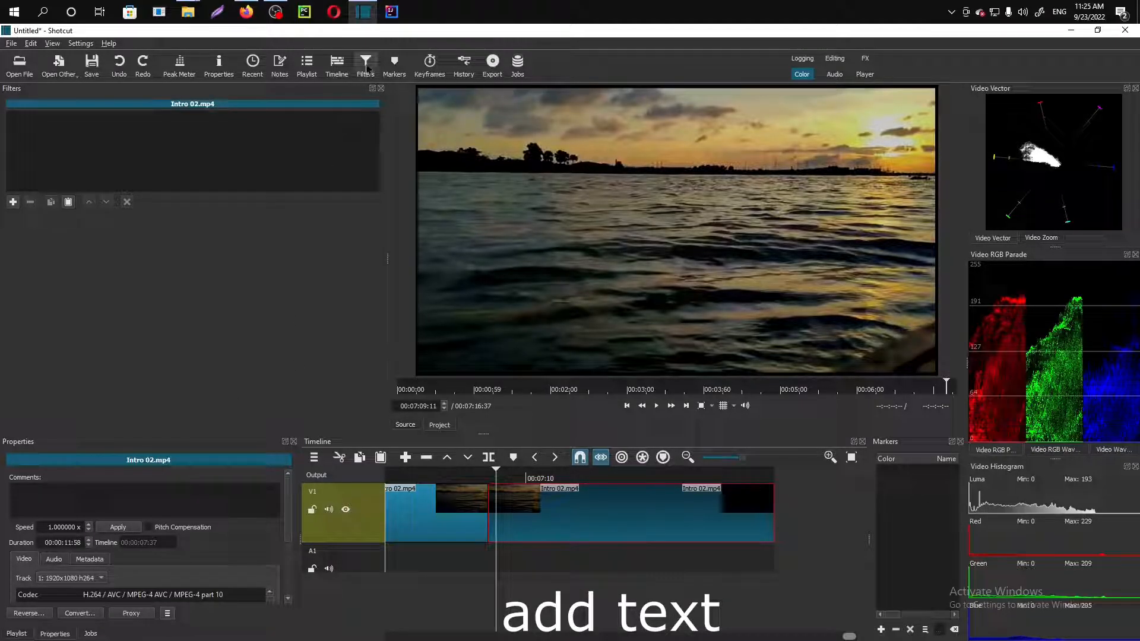
left_click(13, 202)
type("tex")
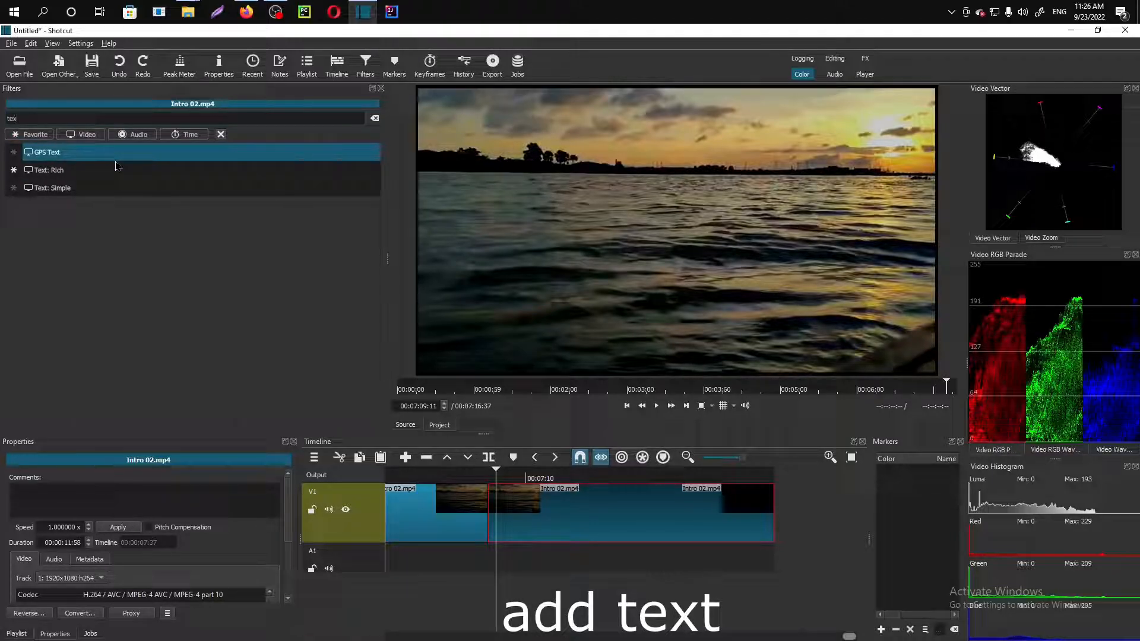
left_click(122, 194)
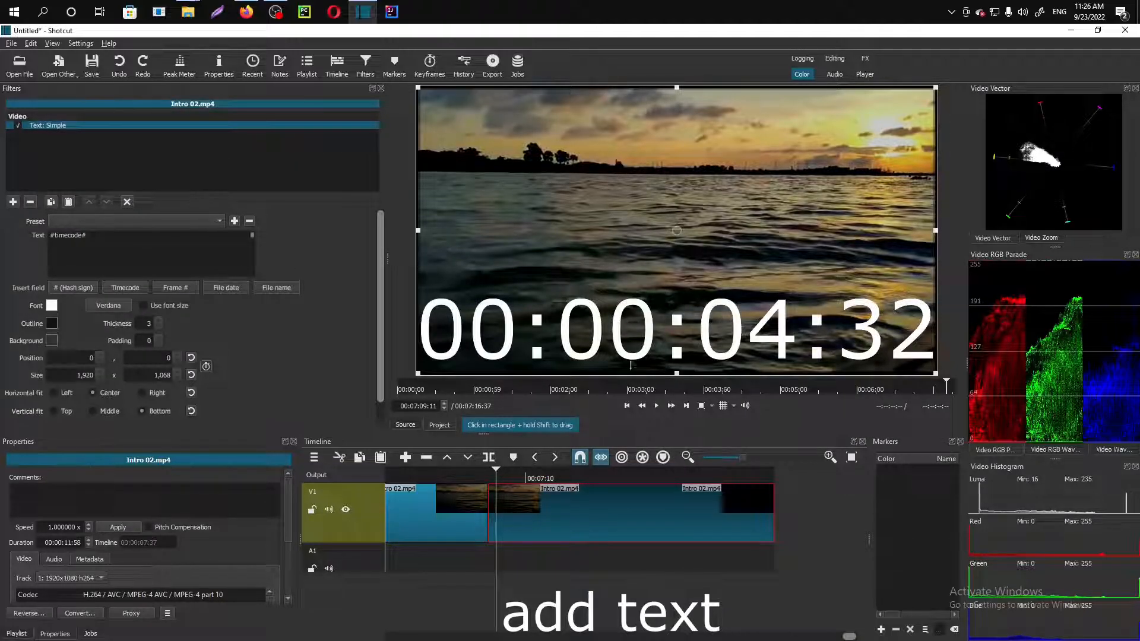
- Replace the filter's timecode text with "Turag" and apply the Slide Out Left preset
left_click_drag(115, 240, 26, 243)
key("Delete")
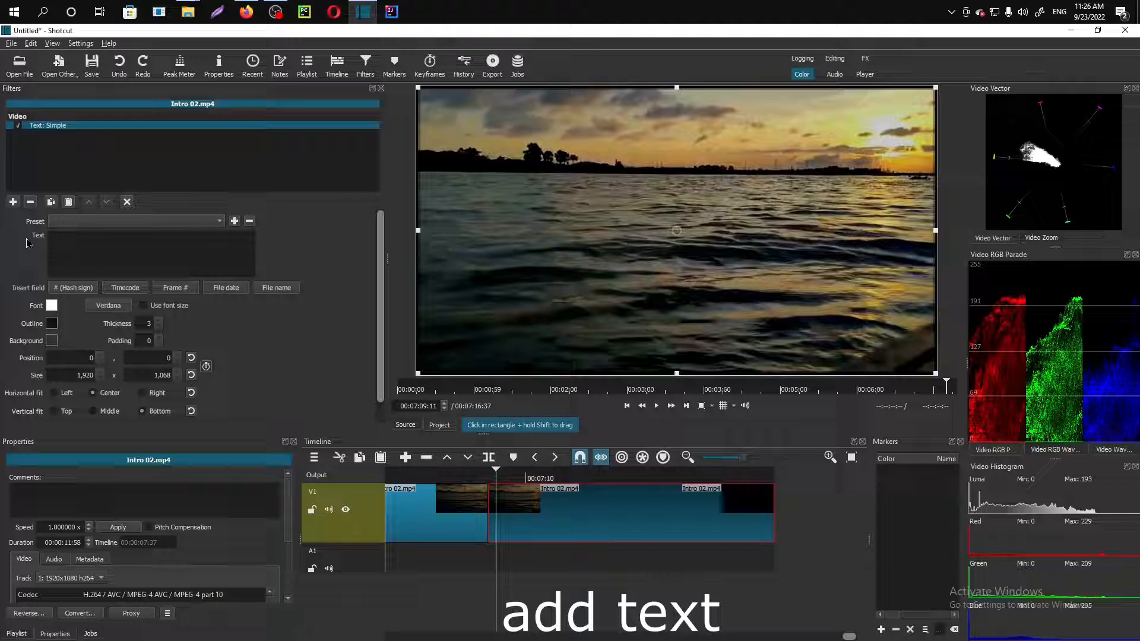
type("Turag")
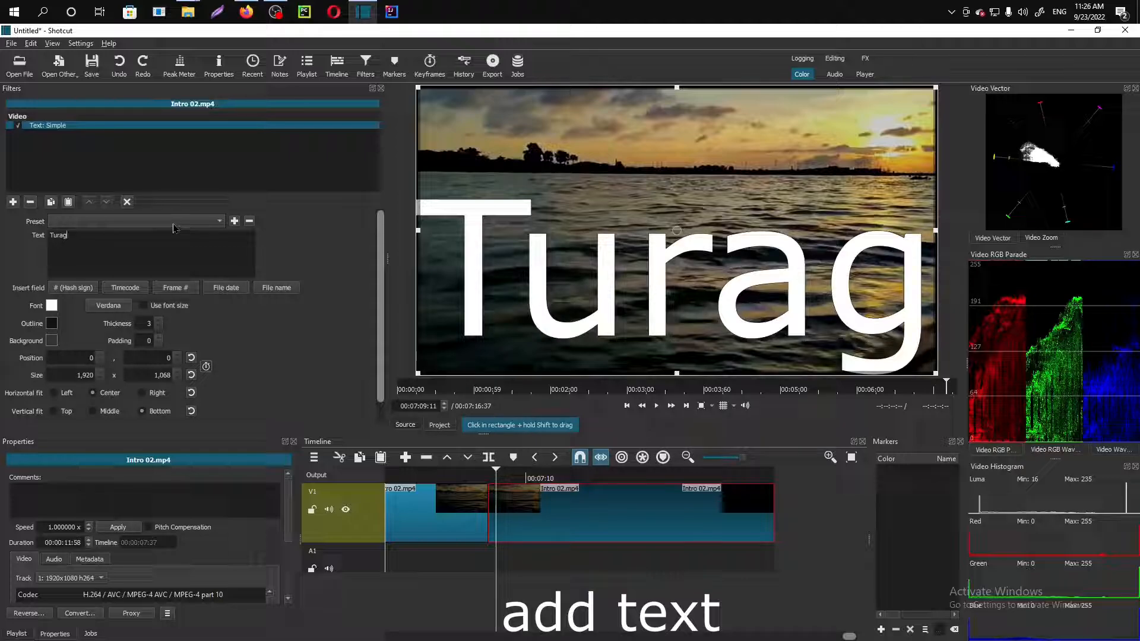
left_click(173, 223)
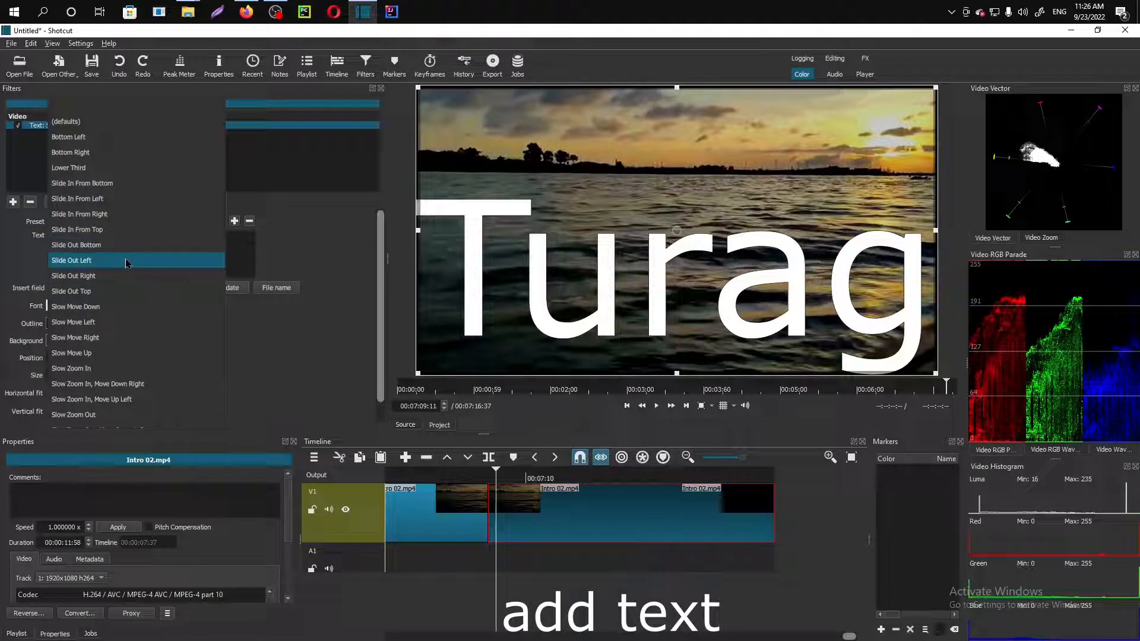
left_click(126, 262)
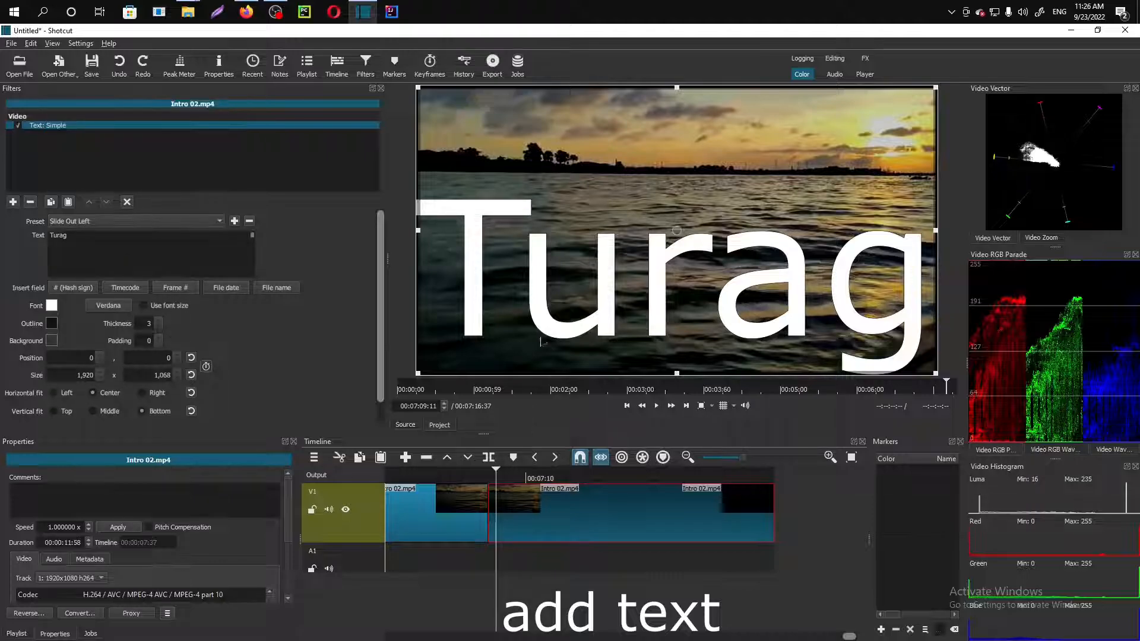
- Shrink the Turag text box to about 1164 x 578 and move it to about position 340, -2
left_click_drag(416, 373, 545, 290)
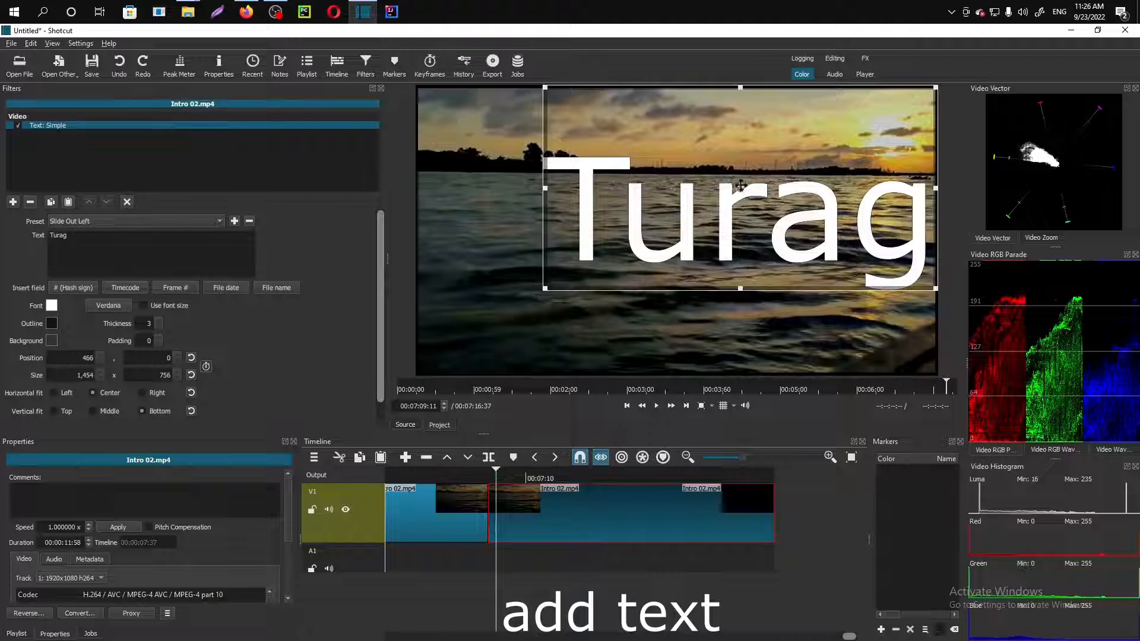
left_click_drag(741, 186, 683, 185)
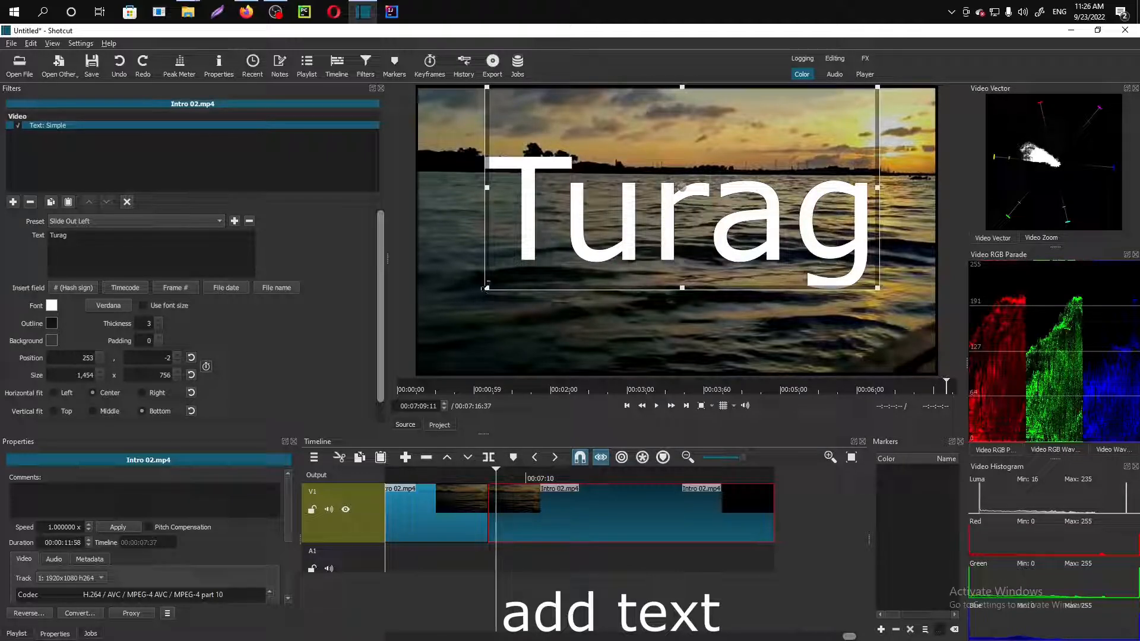
left_click_drag(486, 288, 565, 239)
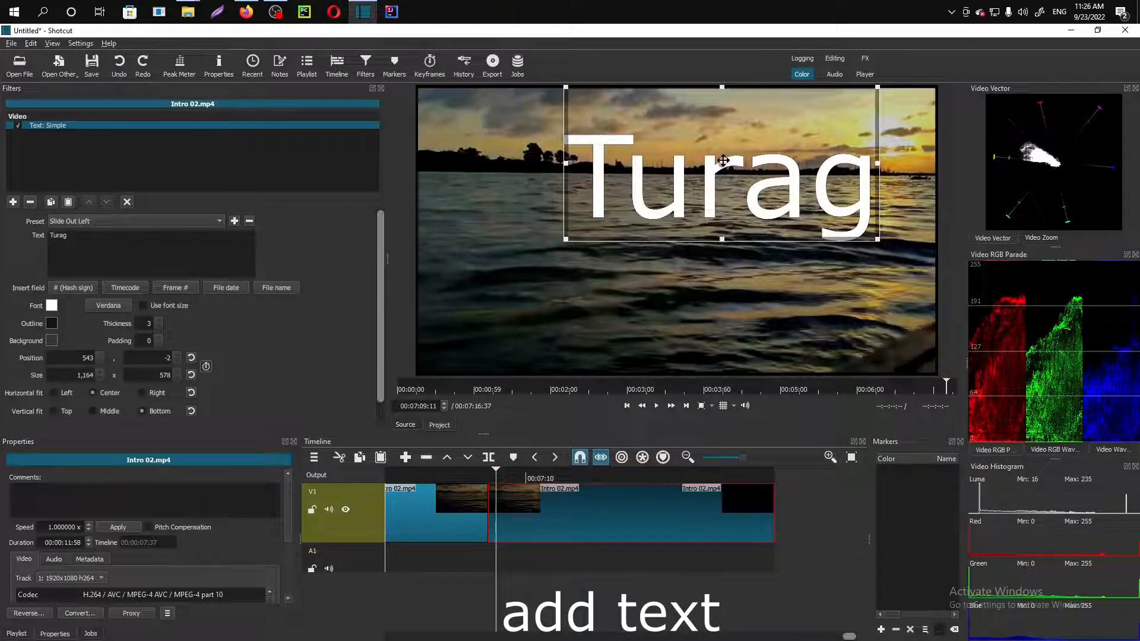
left_click_drag(724, 161, 666, 179)
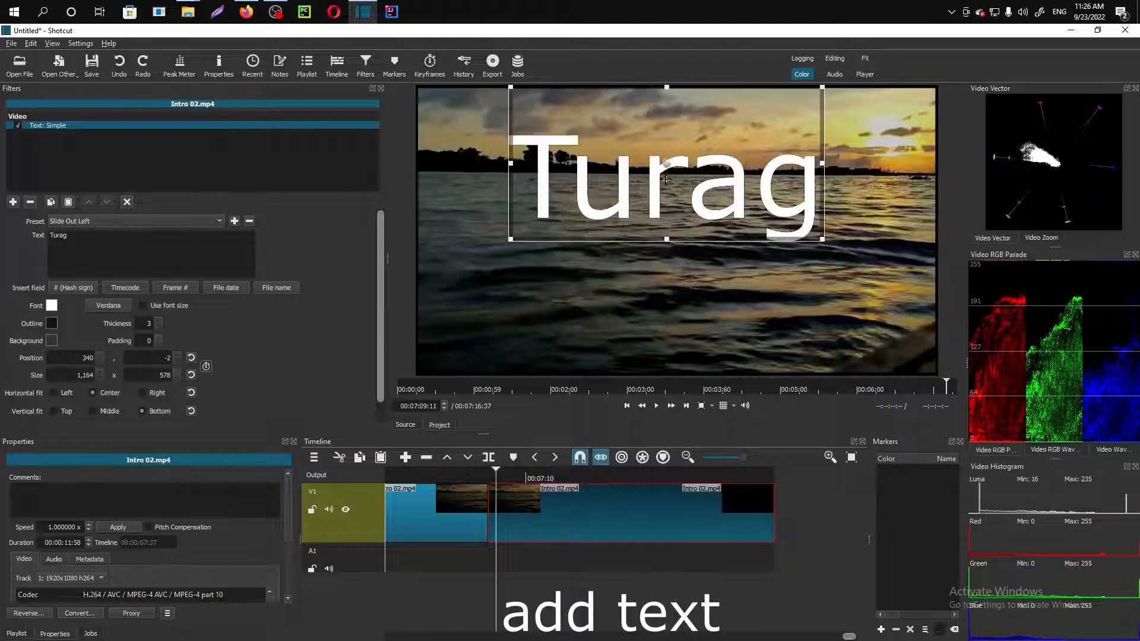
- Play the last V1 clip to preview the sliding text, then return the playhead to 00:07:12:37
left_click(475, 479)
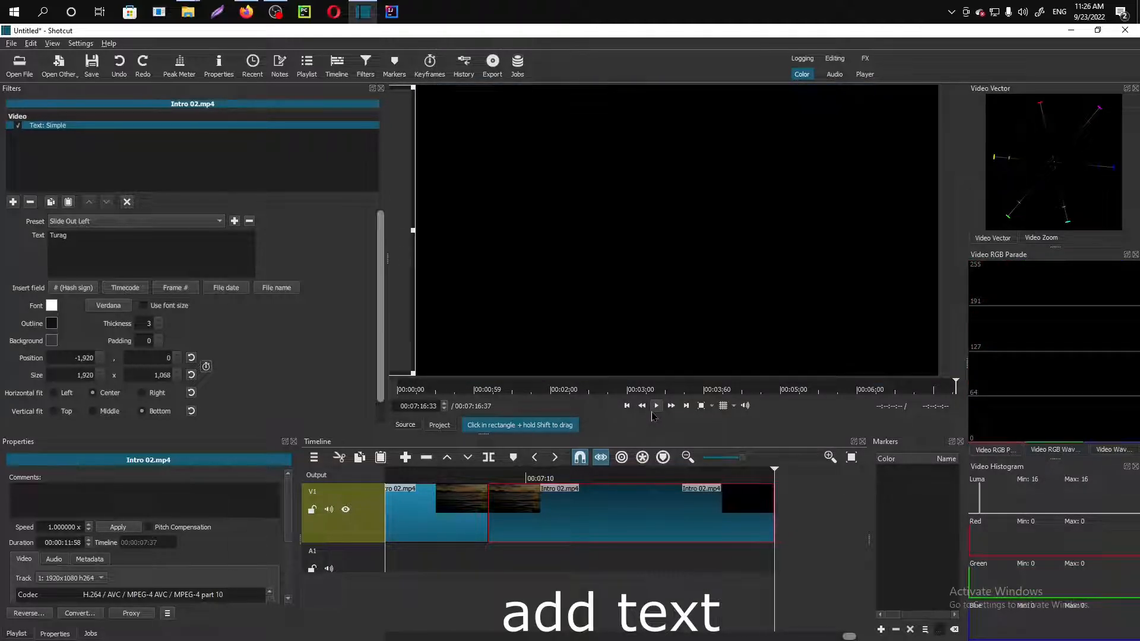
left_click(684, 478)
left_click(656, 406)
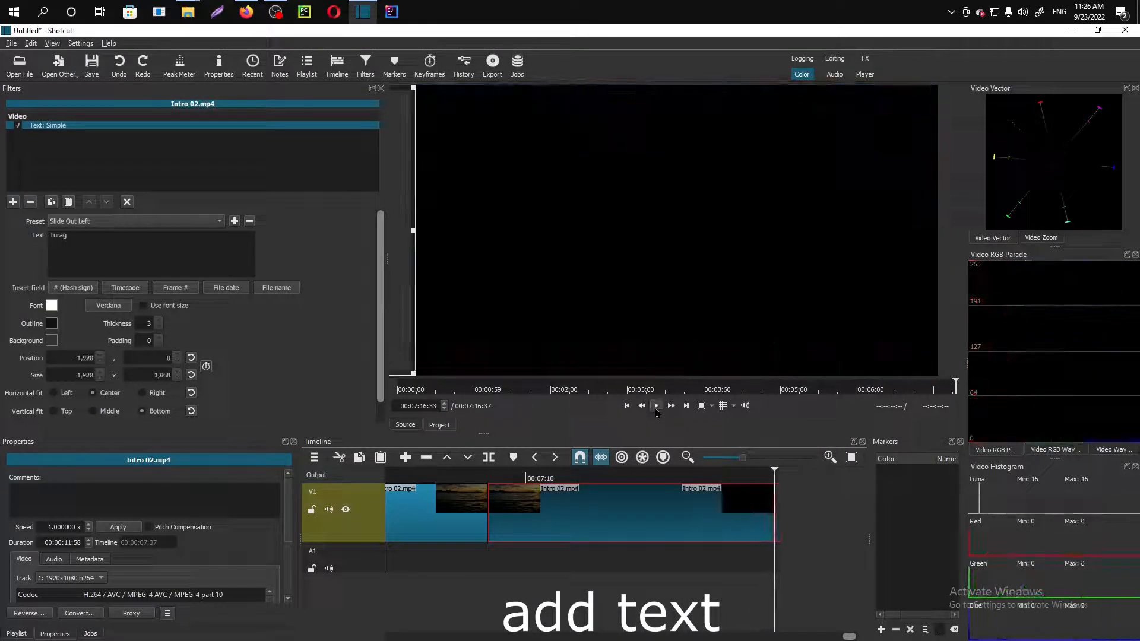
left_click(624, 473)
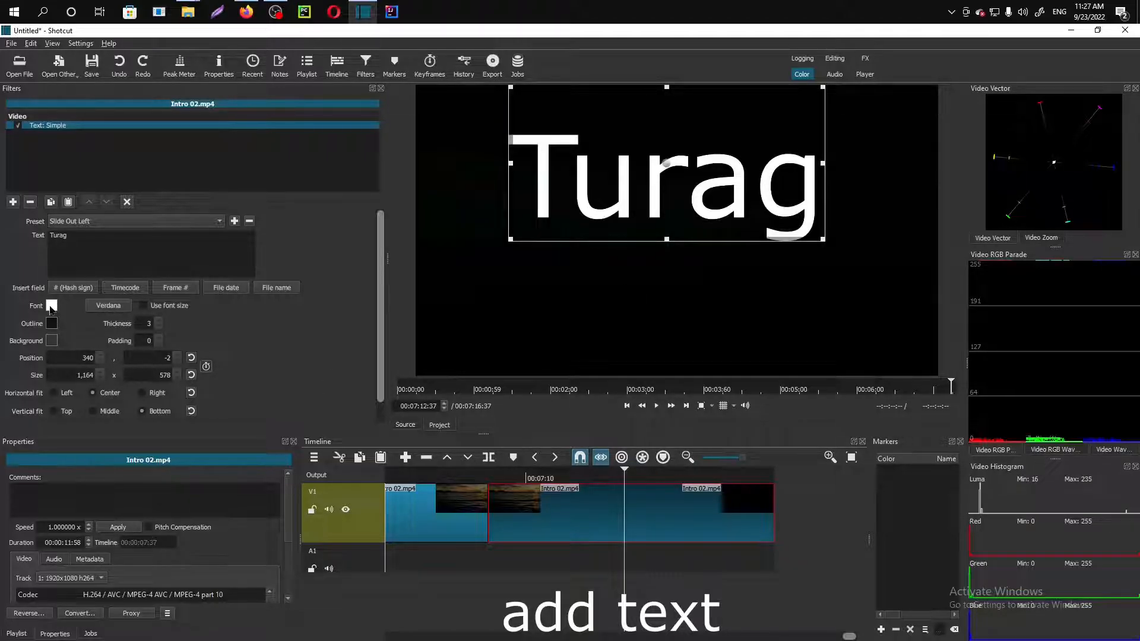
- Set the Turag text's font colour to magenta and its background colour to orange #ff5500
left_click(52, 306)
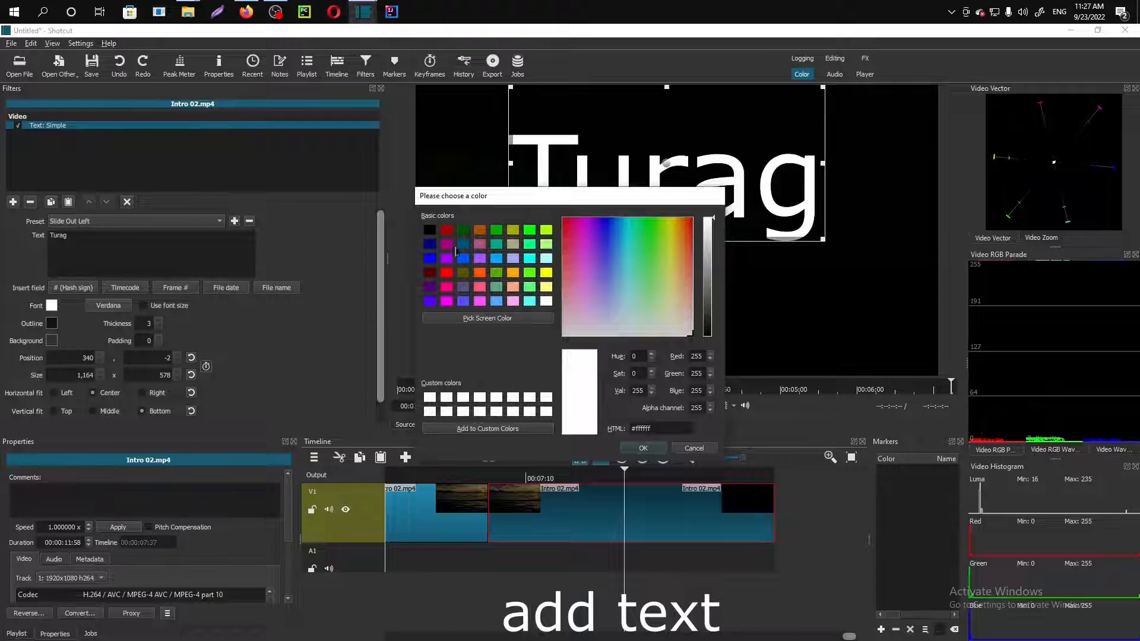
left_click(447, 244)
left_click(657, 448)
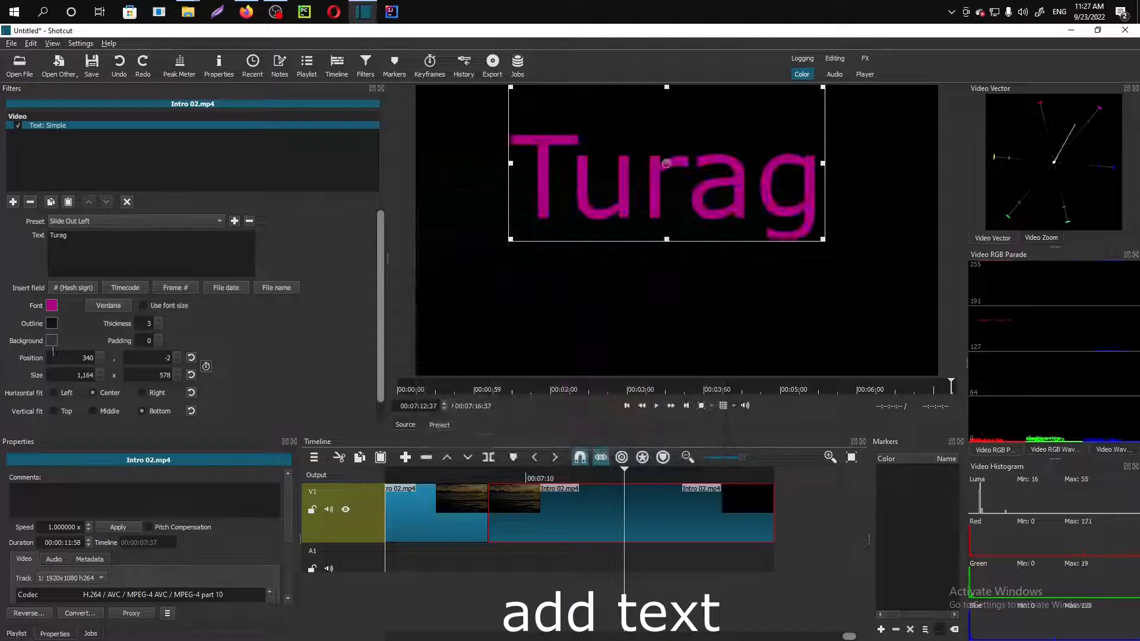
left_click(53, 340)
left_click(480, 273)
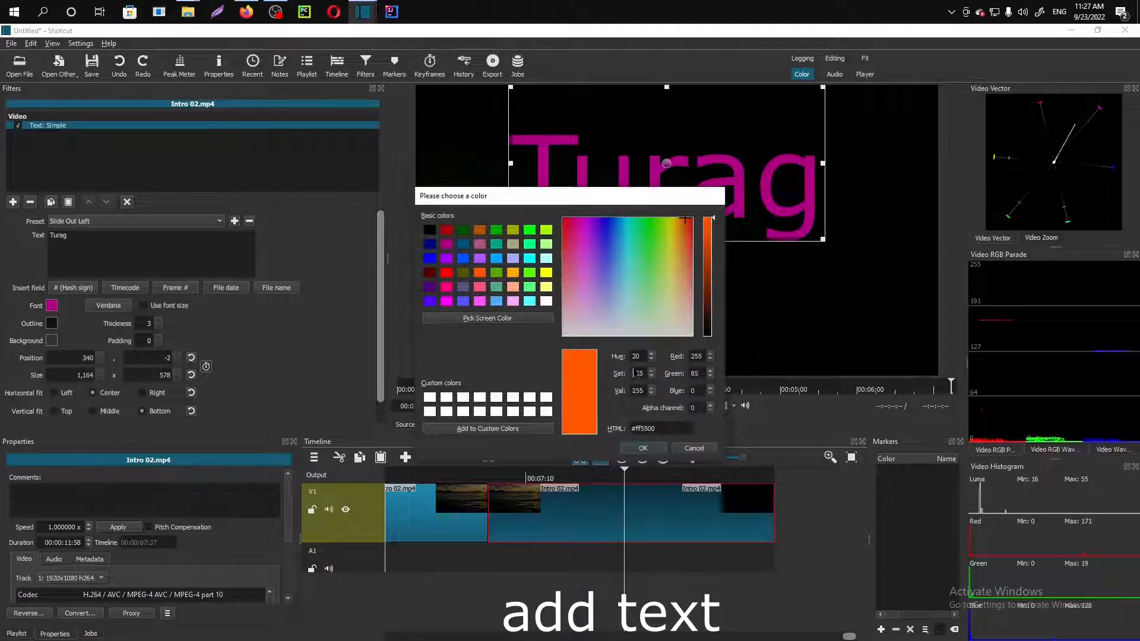
left_click(642, 447)
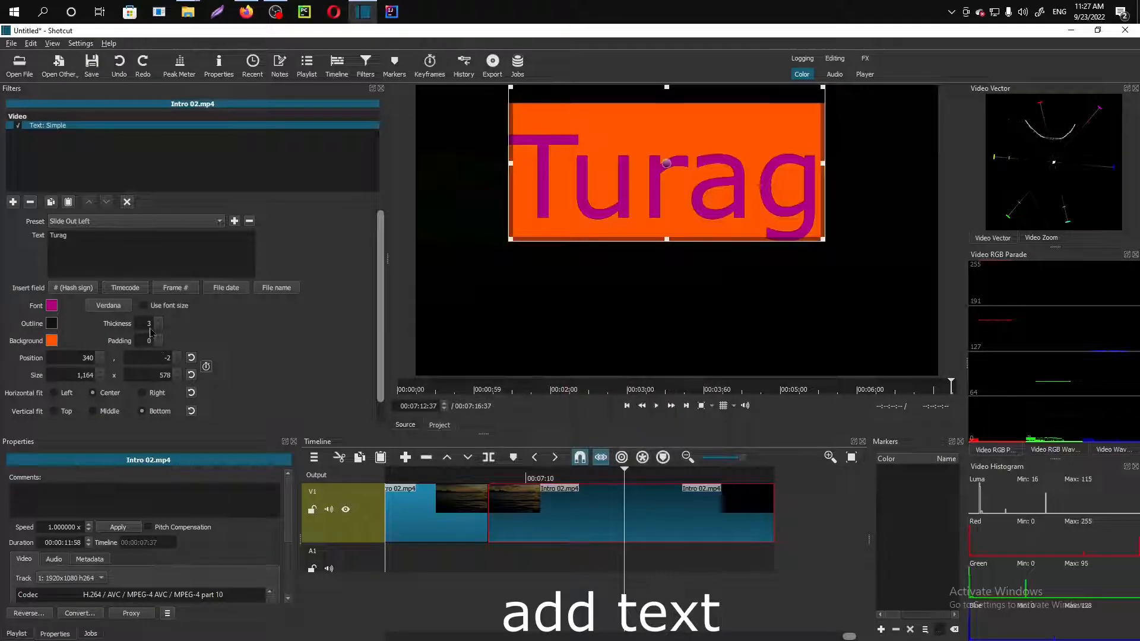
- At 00:07:11:51, shrink the text box to about 682 x 340 and move it to about position 1116, 9
left_click(595, 478)
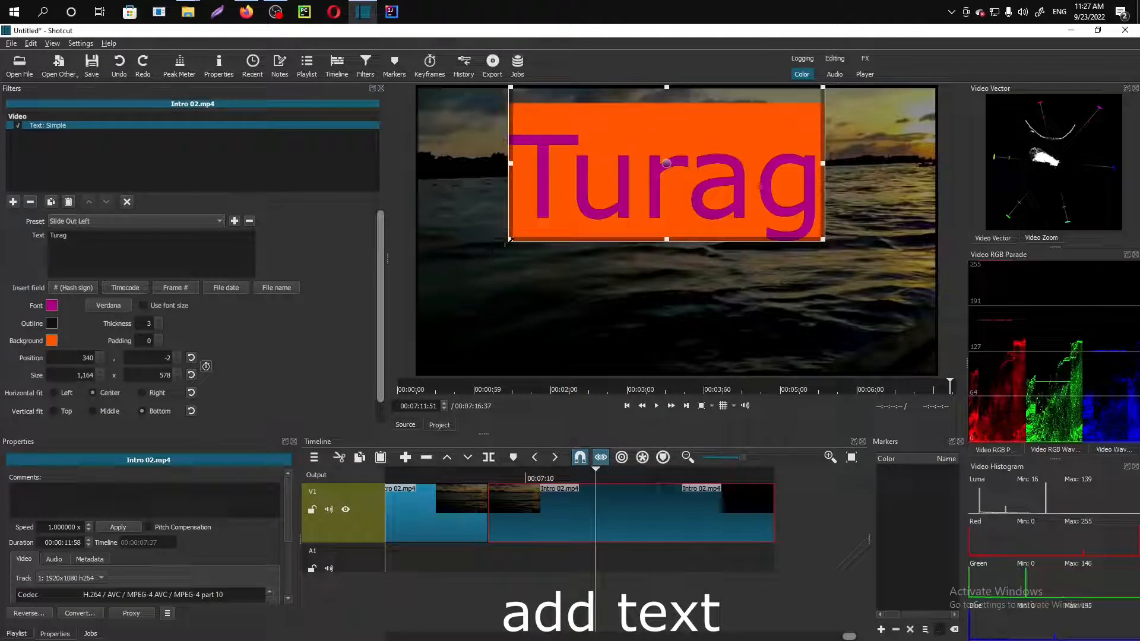
left_click_drag(509, 241, 620, 191)
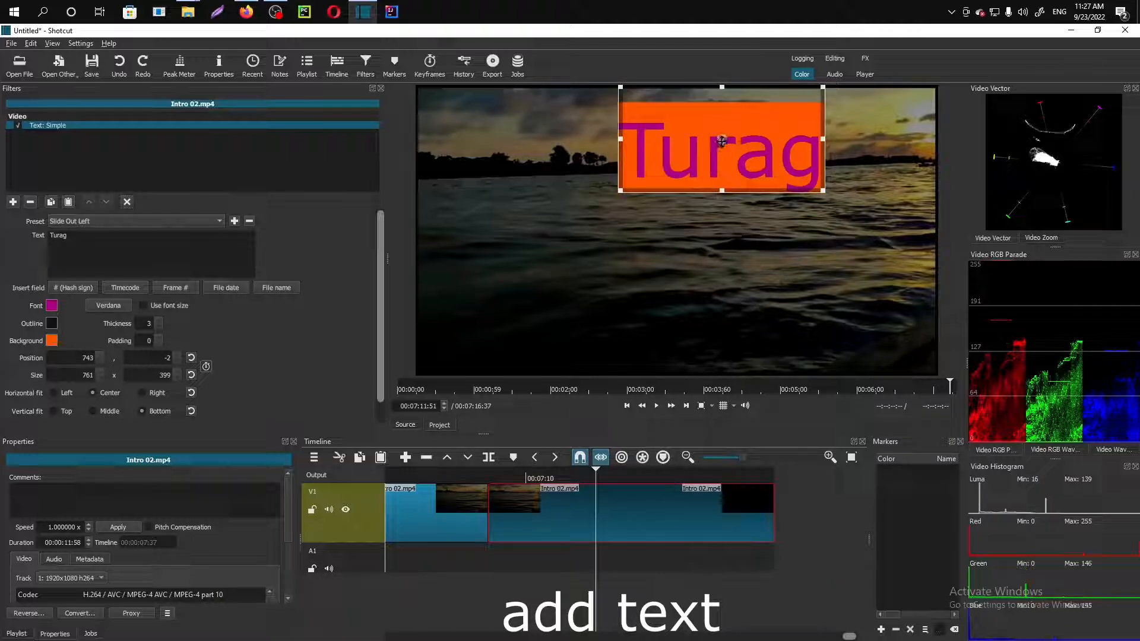
left_click_drag(722, 141, 801, 137)
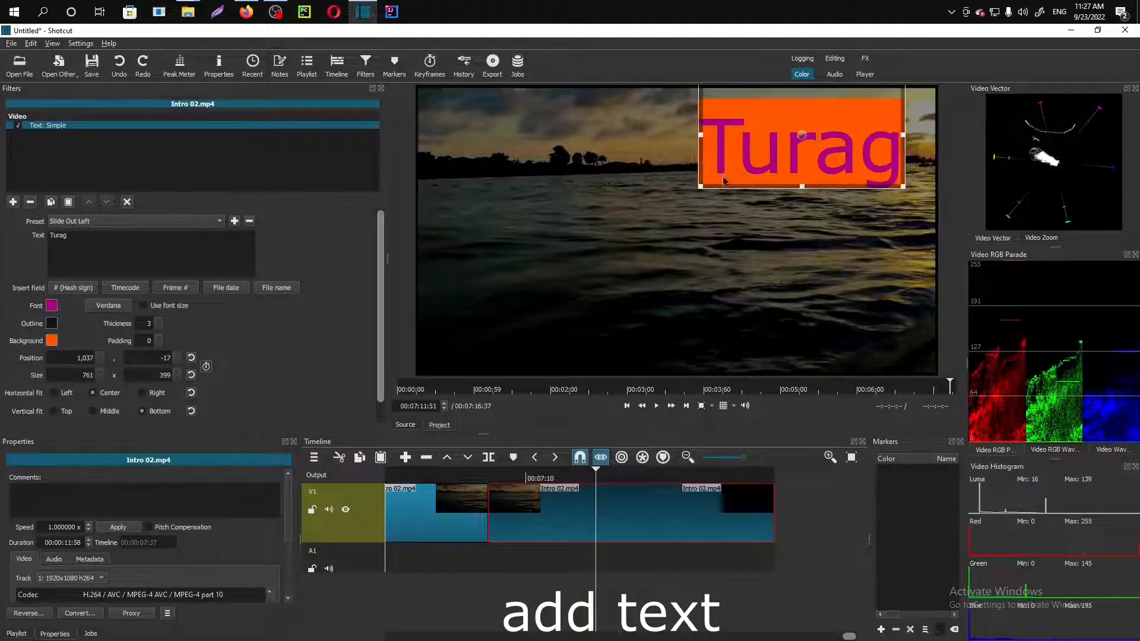
left_click_drag(700, 188, 720, 171)
left_click_drag(812, 127, 812, 134)
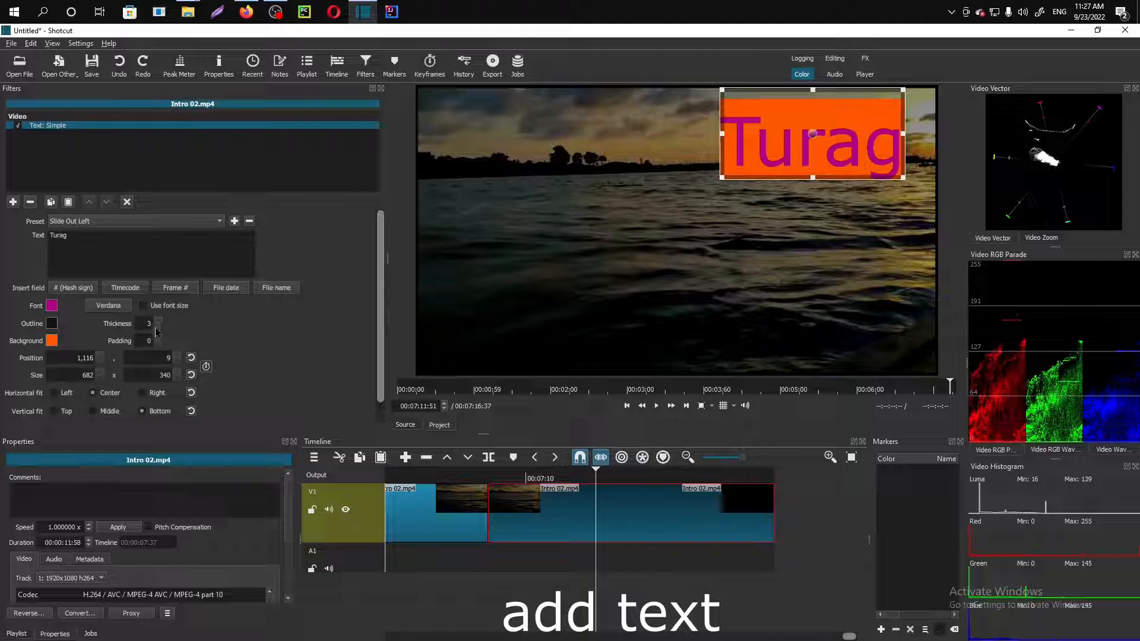
- Set the text outline colour to white #ffffff and its thickness to 14
left_click(52, 324)
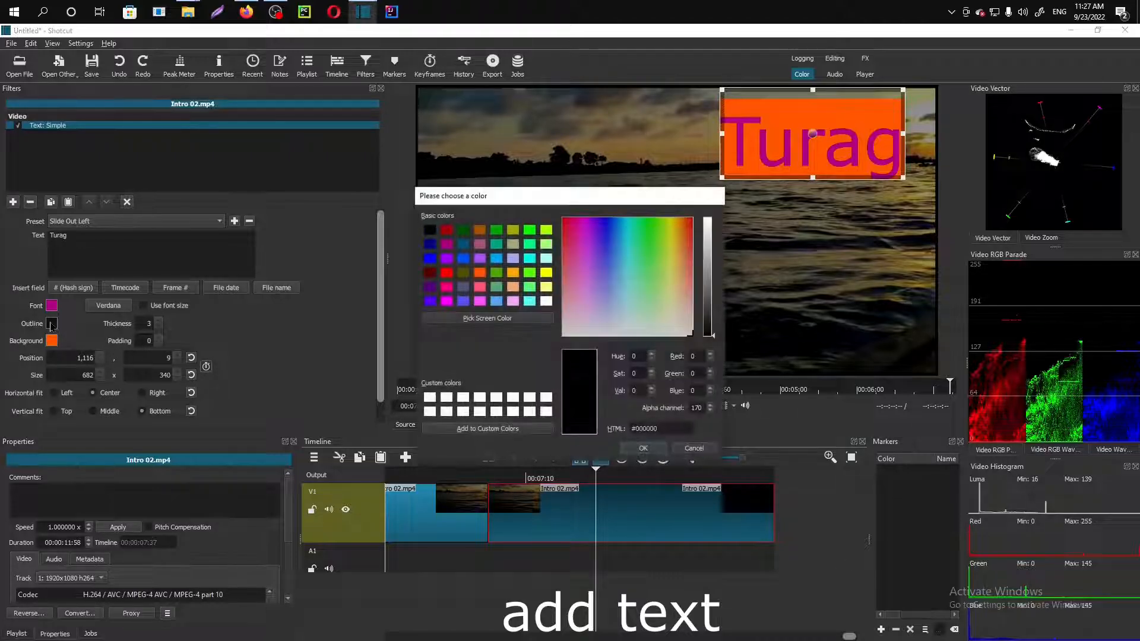
left_click(431, 398)
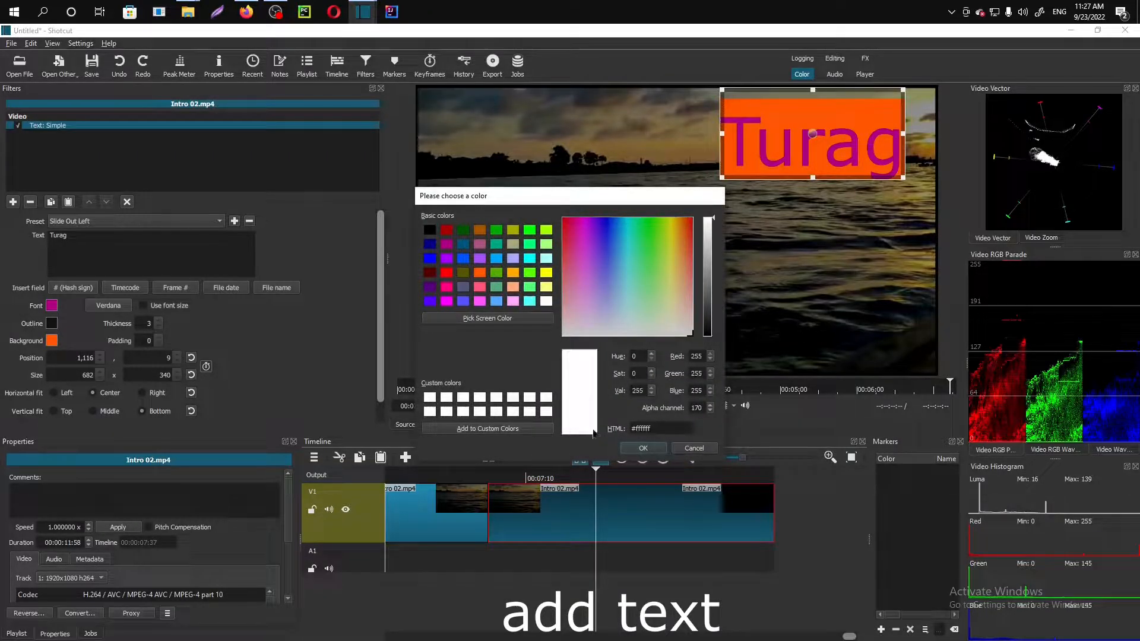
left_click(642, 448)
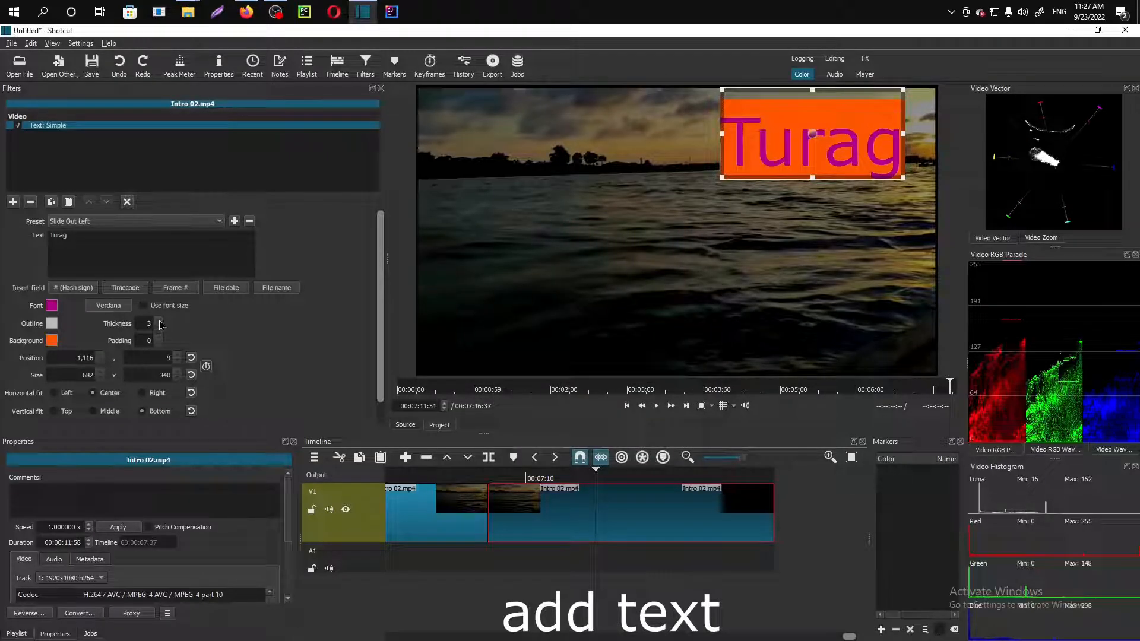
scroll(161, 324, "up", 11)
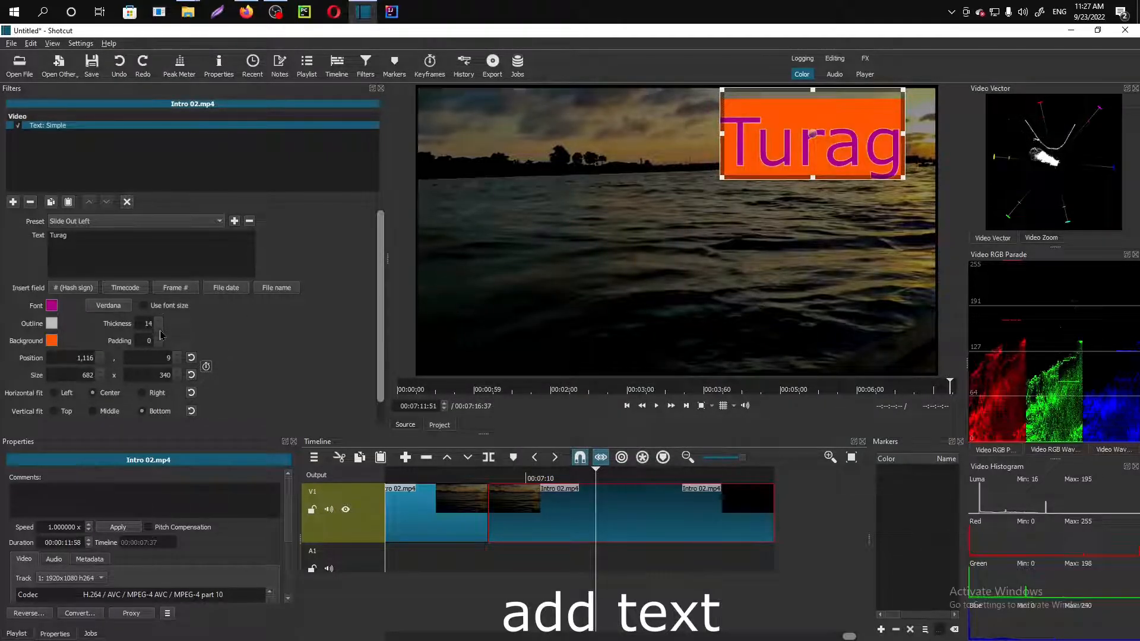
- Set the text background's padding to 12 and the text box's horizontal position to 1132
scroll(160, 343, "up", 5)
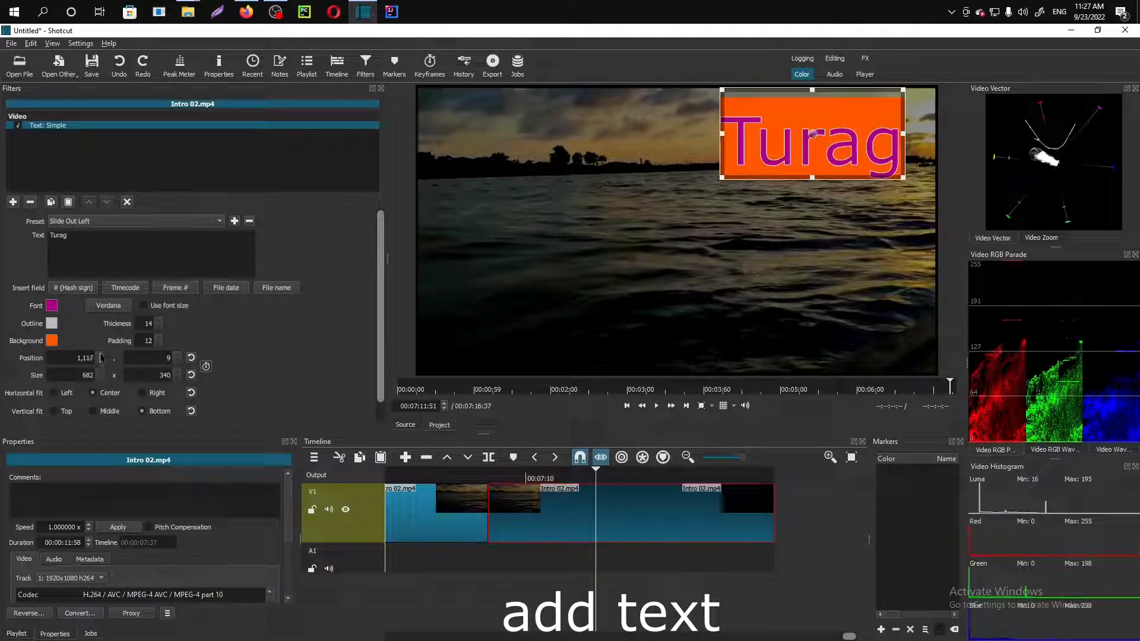
scroll(101, 357, "up", 11)
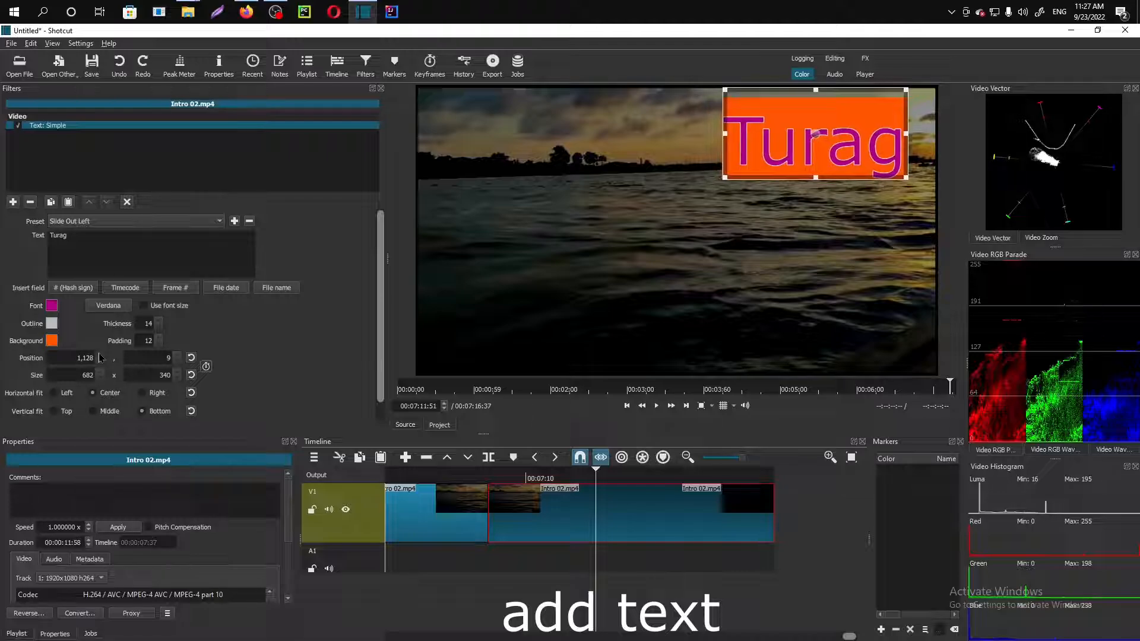
scroll(101, 357, "up", 4)
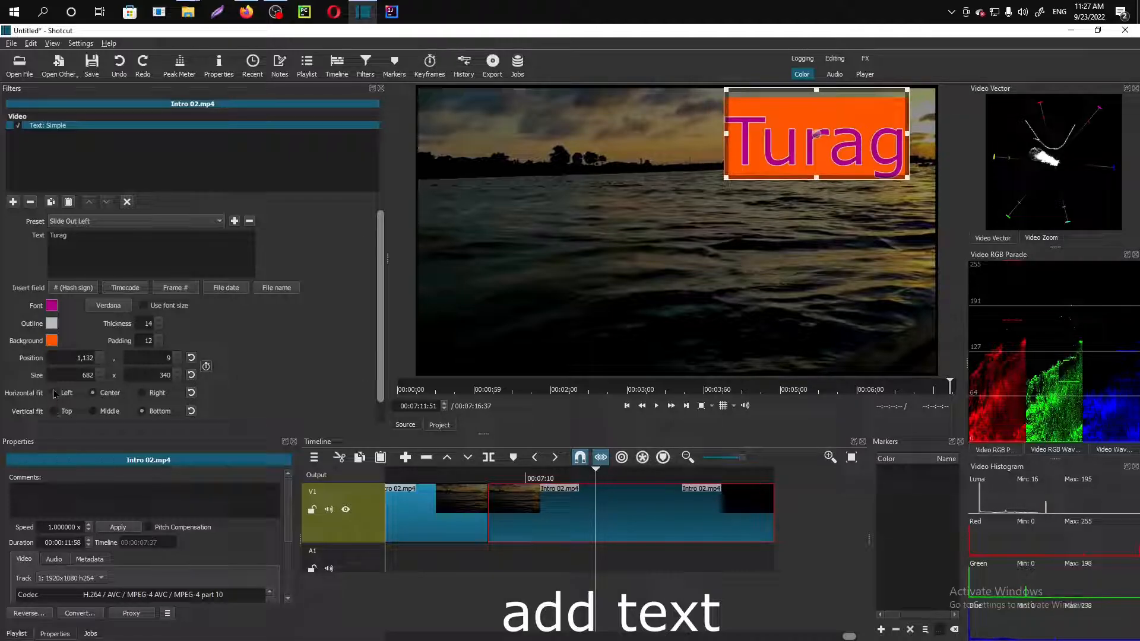
- Set the text's vertical fit to Top and horizontal fit to Right, and move its box to about position 546, 131
left_click(55, 415)
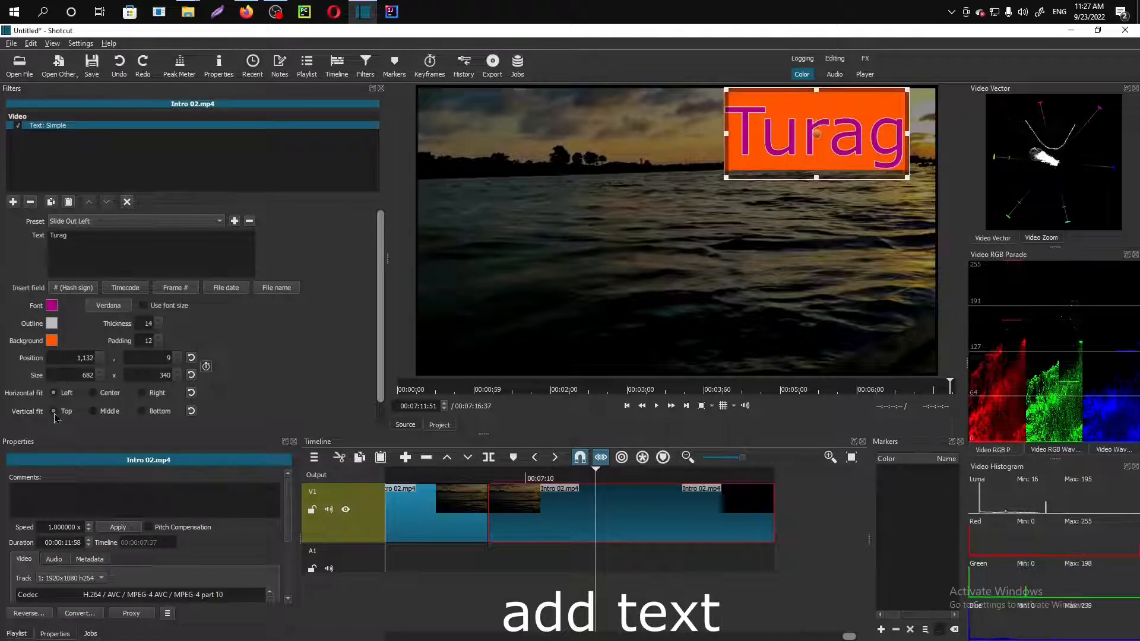
left_click(100, 413)
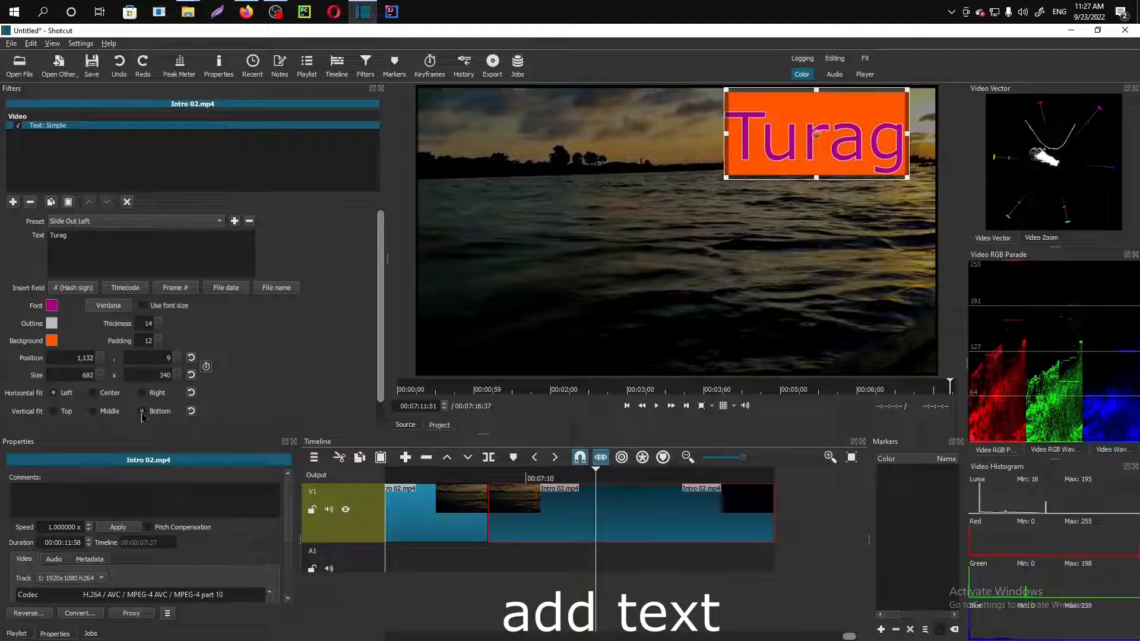
left_click(143, 415)
left_click(55, 412)
left_click(93, 394)
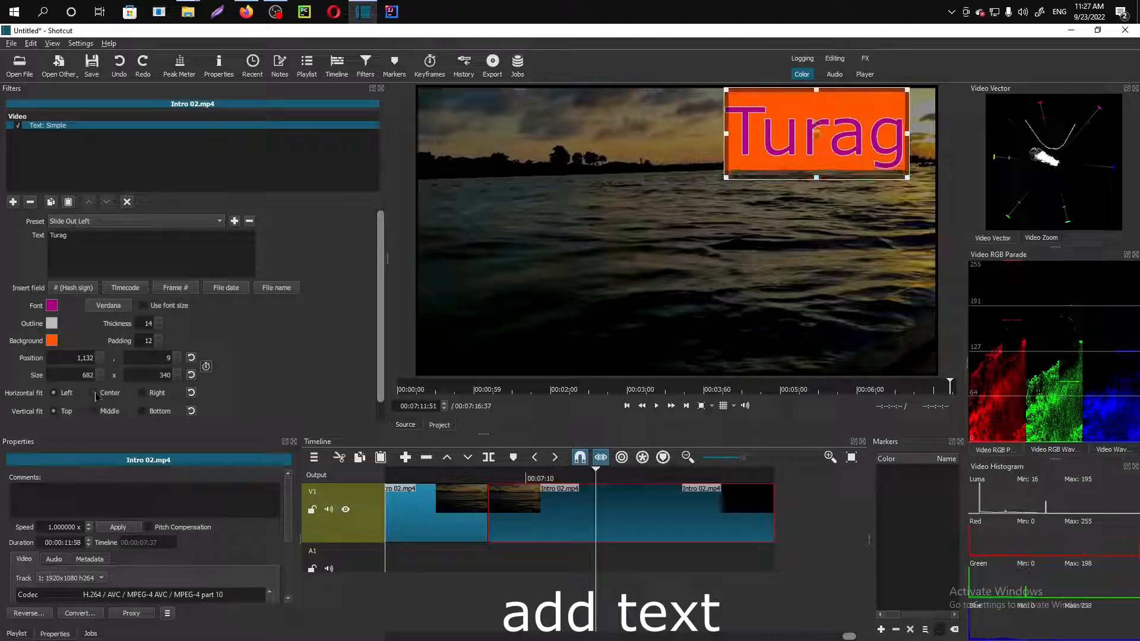
left_click(143, 393)
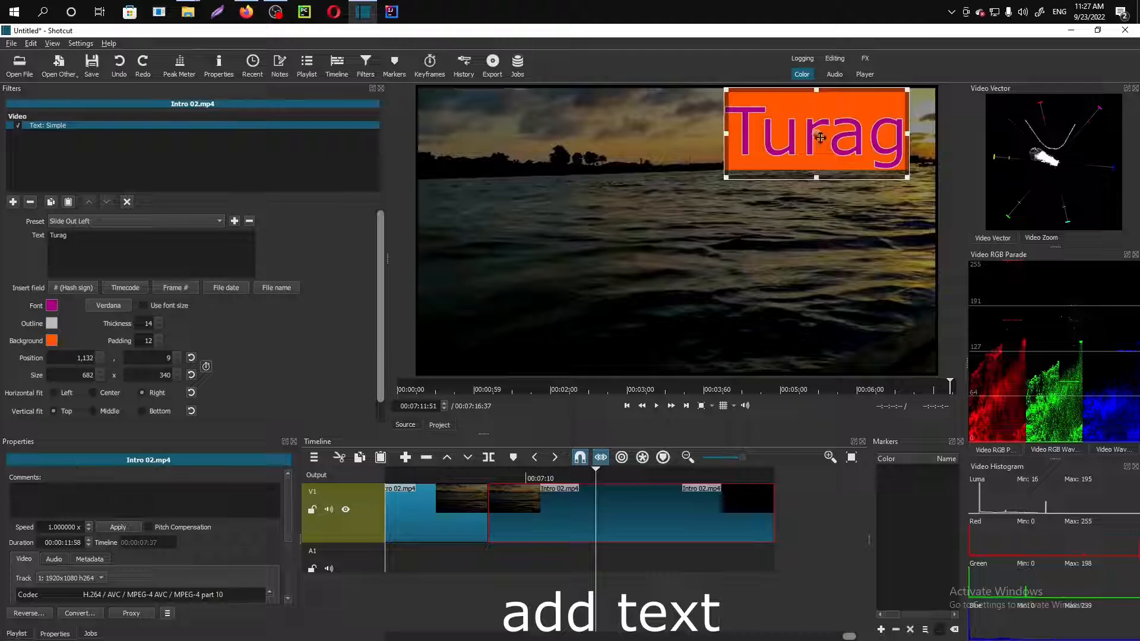
left_click_drag(821, 138, 650, 176)
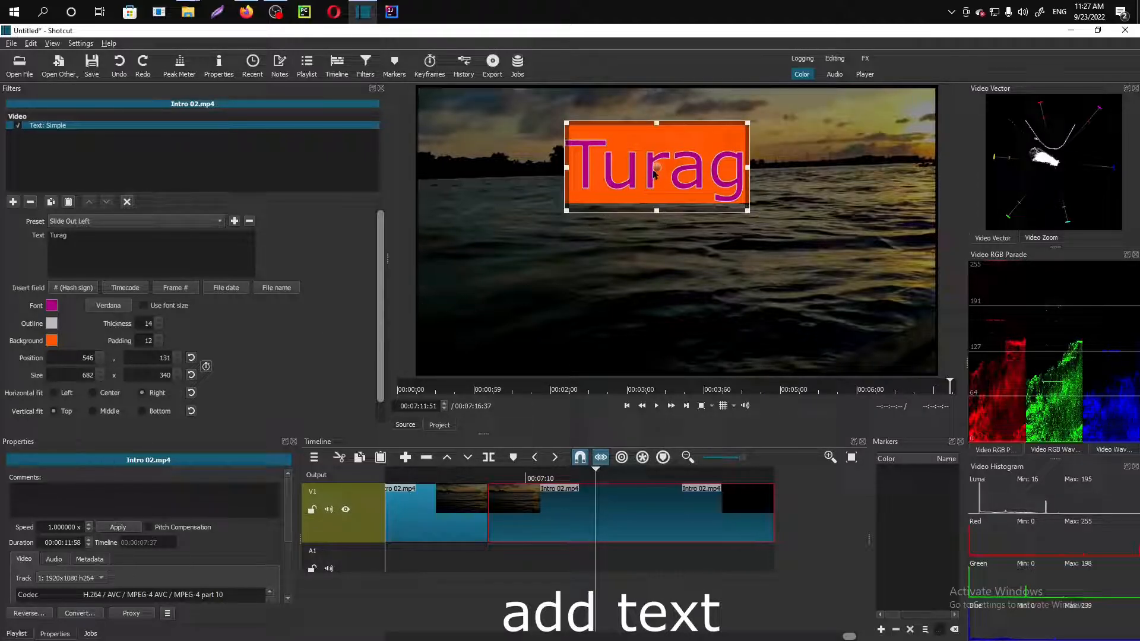
- Move the text box to about position 1112, 9
left_click_drag(686, 168, 822, 138)
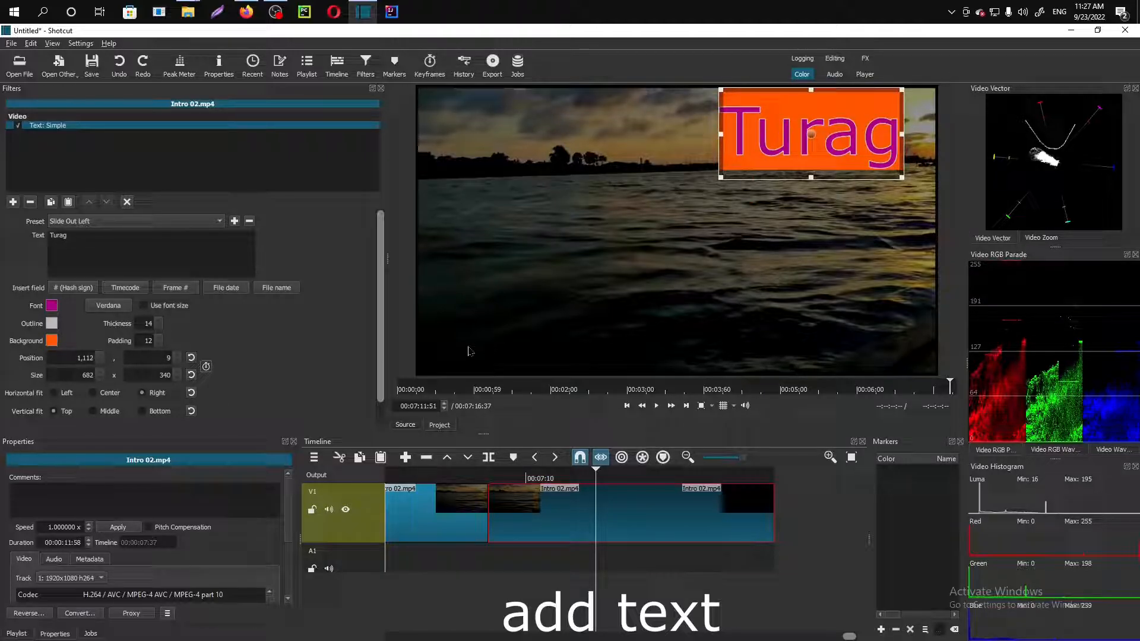
scroll(255, 504, "down", 3)
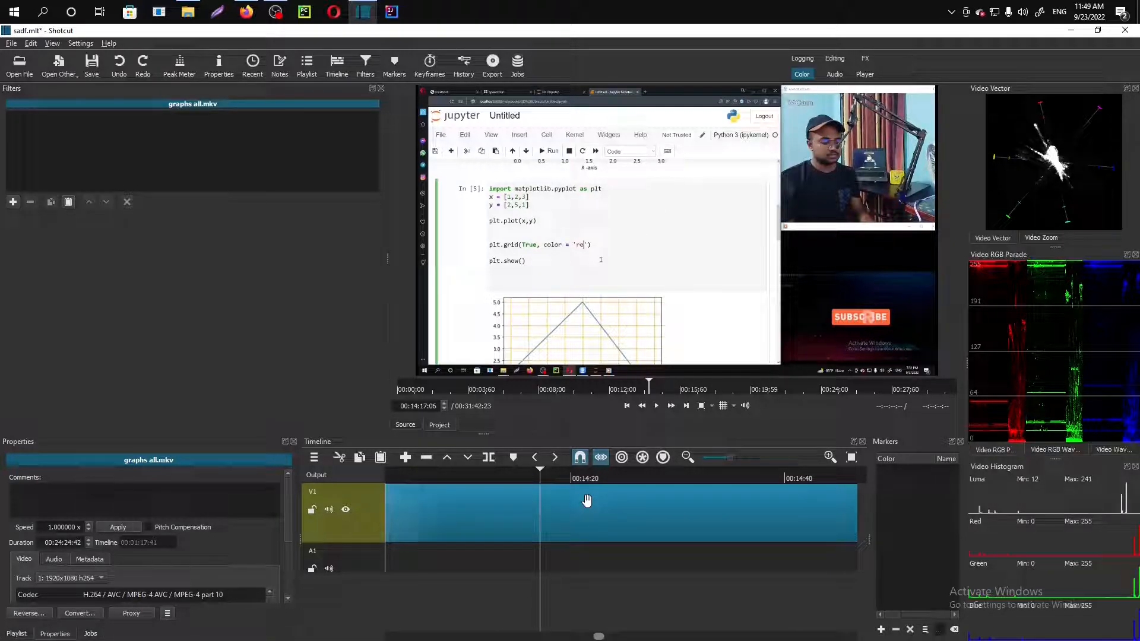
- Split the graphs all.mkv clip at 00:14:17:06 and again at 00:14:37:59
key("s")
left_click(763, 480)
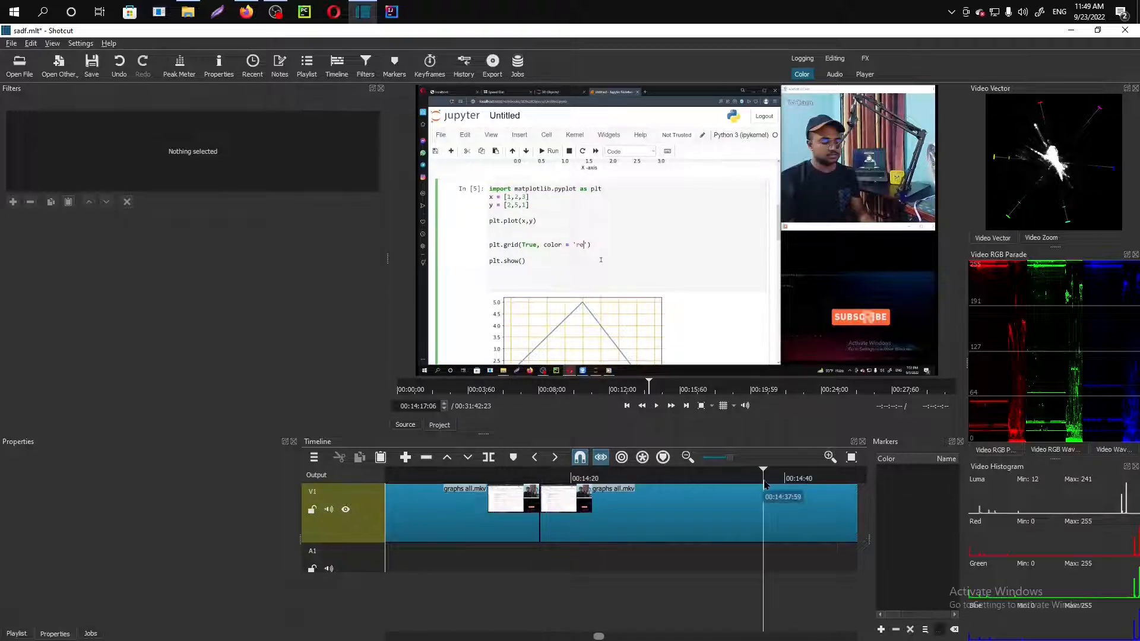
key("s")
- Add the Size, Position & Rotate filter to the segment between the two splits
left_click(646, 515)
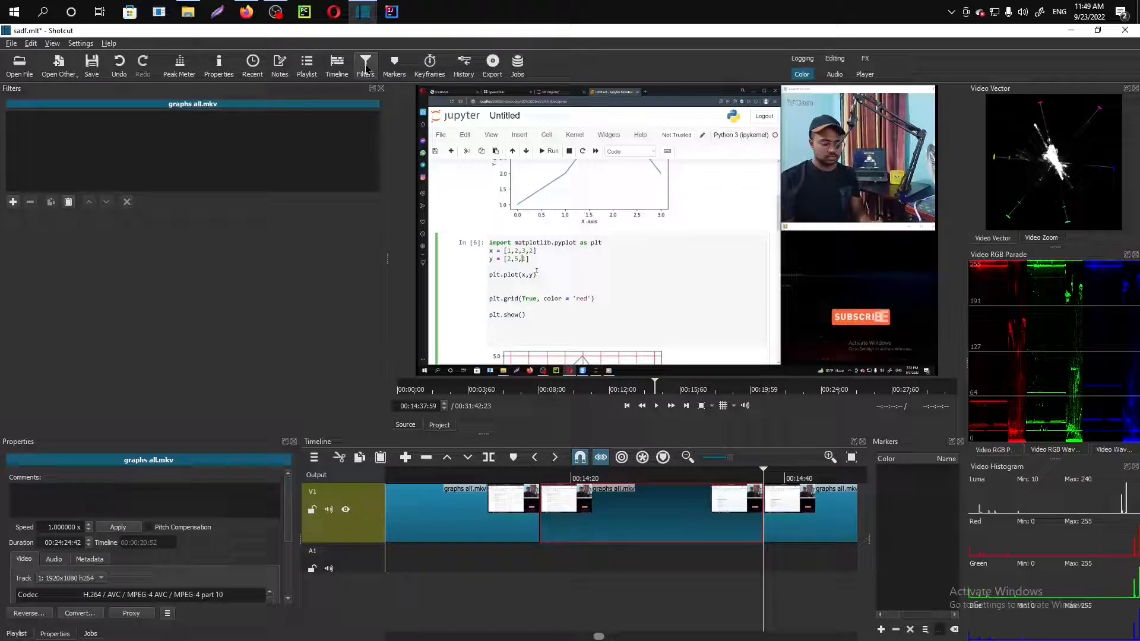
left_click(13, 203)
type("siz")
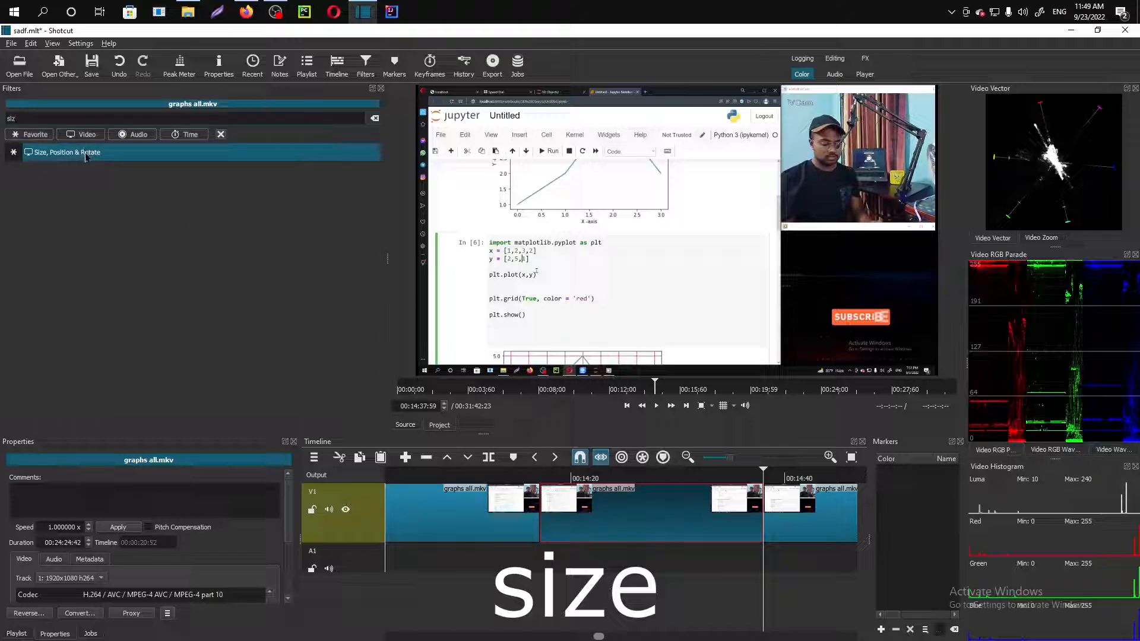
left_click(86, 153)
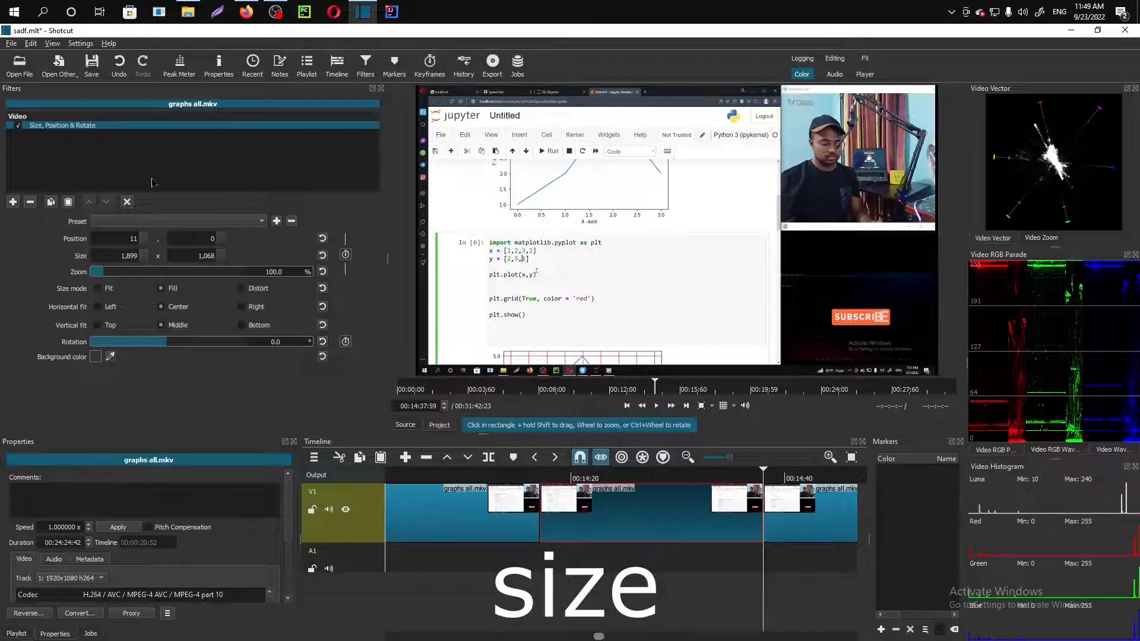
- With size and position keyframes enabled, zoom the segment to about 260.5 % and set its position to 0, 0 at 00:14:29:31
left_click(345, 256)
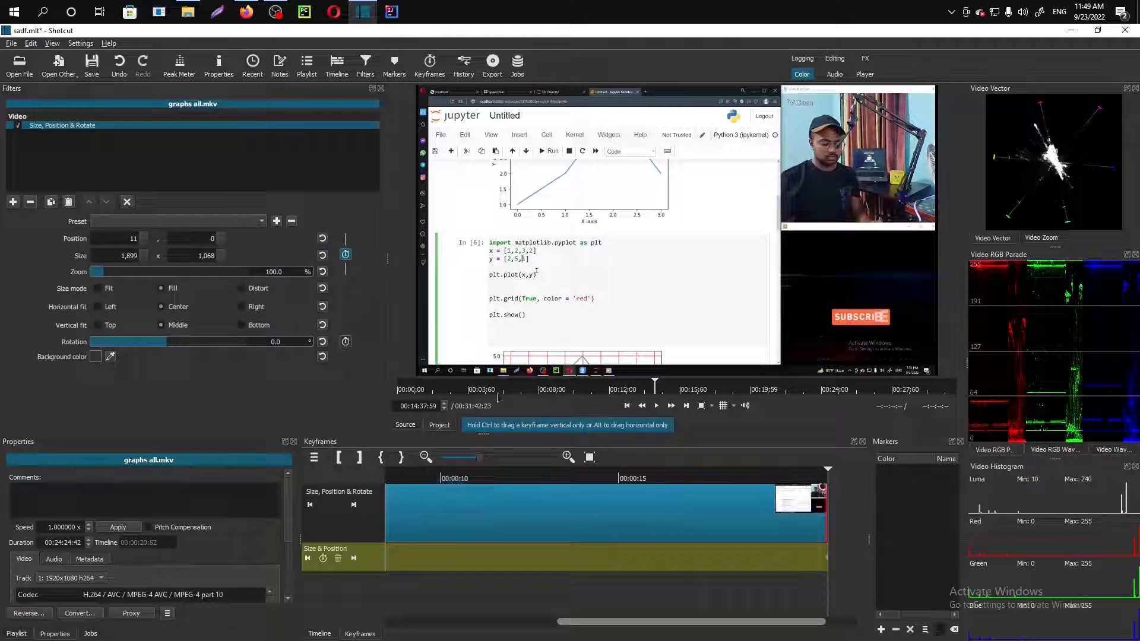
left_click_drag(126, 278, 133, 274)
left_click(527, 478)
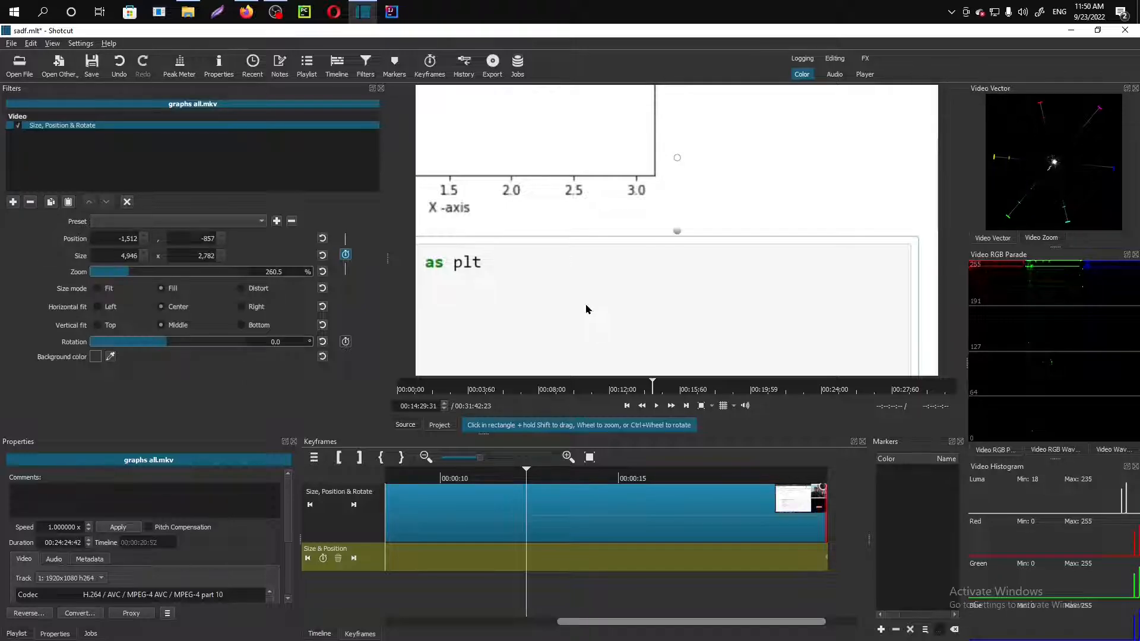
double_click(127, 238)
type("0")
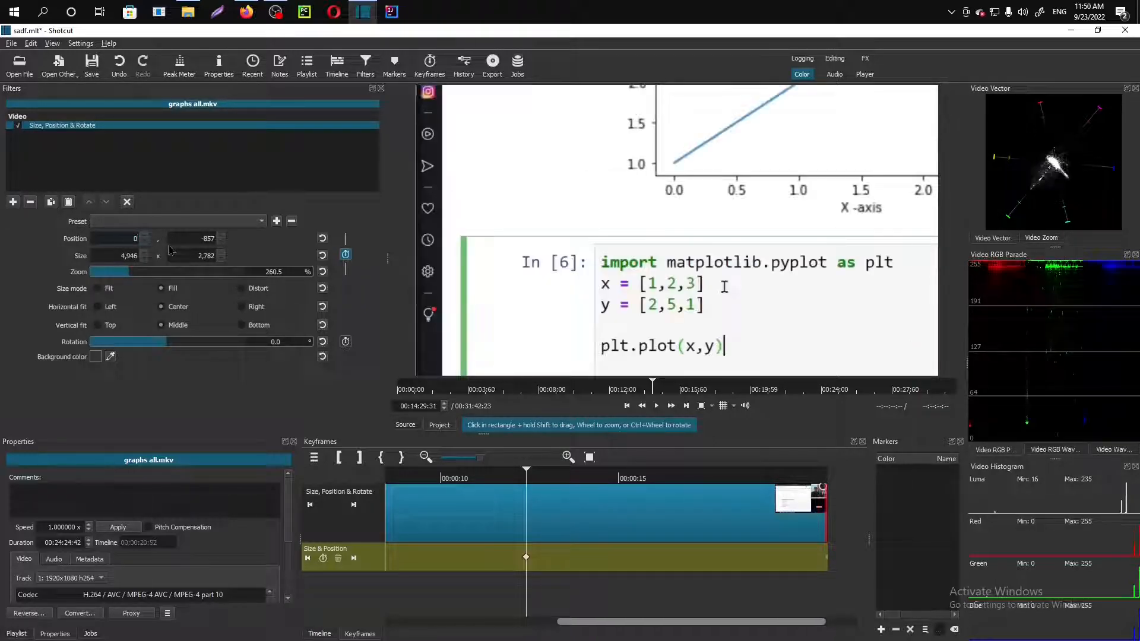
key("Tab")
type("0")
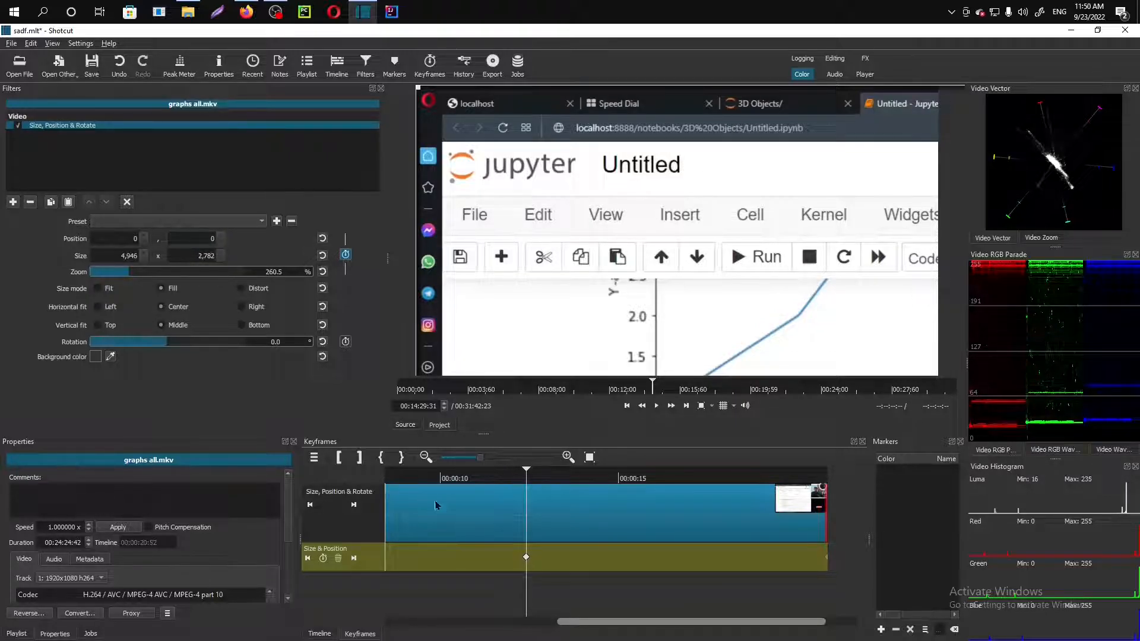
- Play back the zoomed segment briefly from 00:14:26:05
left_click(406, 479)
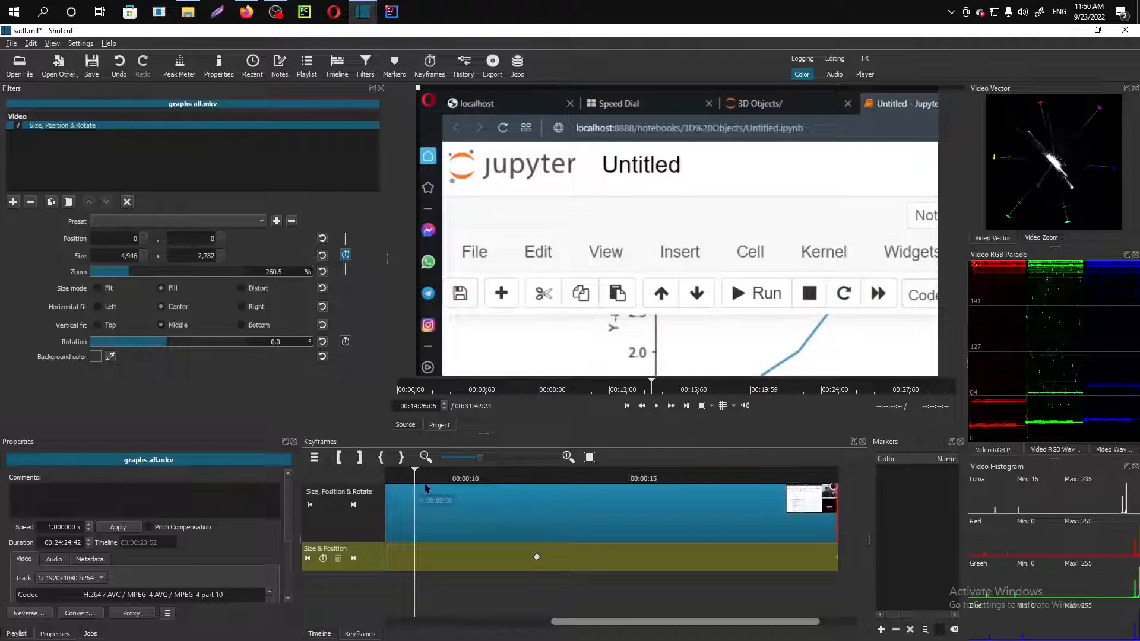
left_click(657, 407)
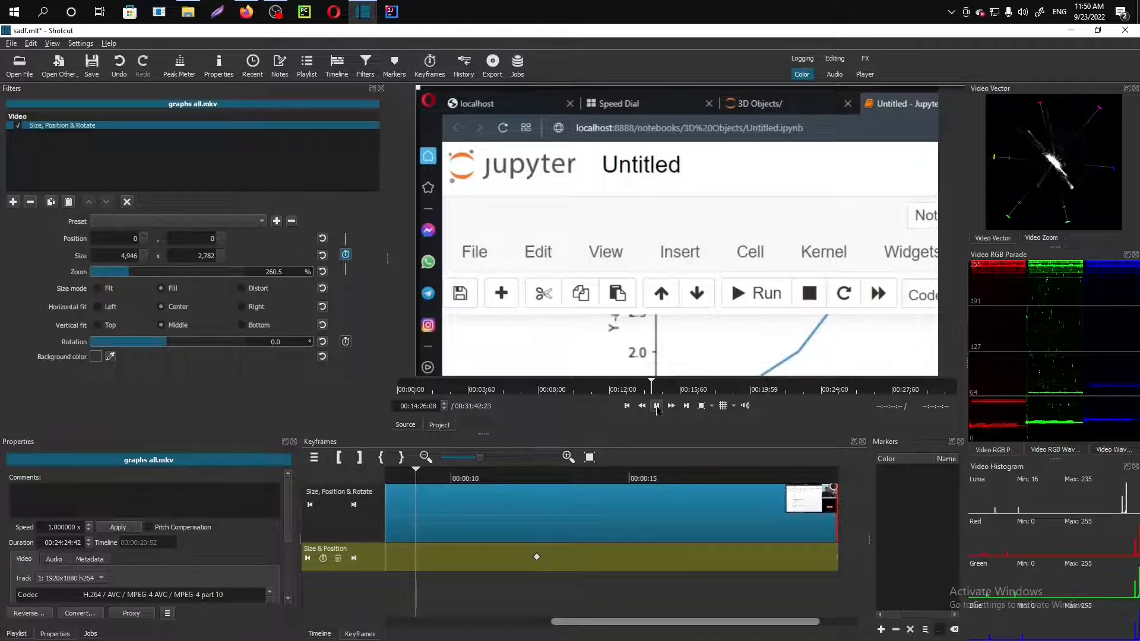
left_click(656, 406)
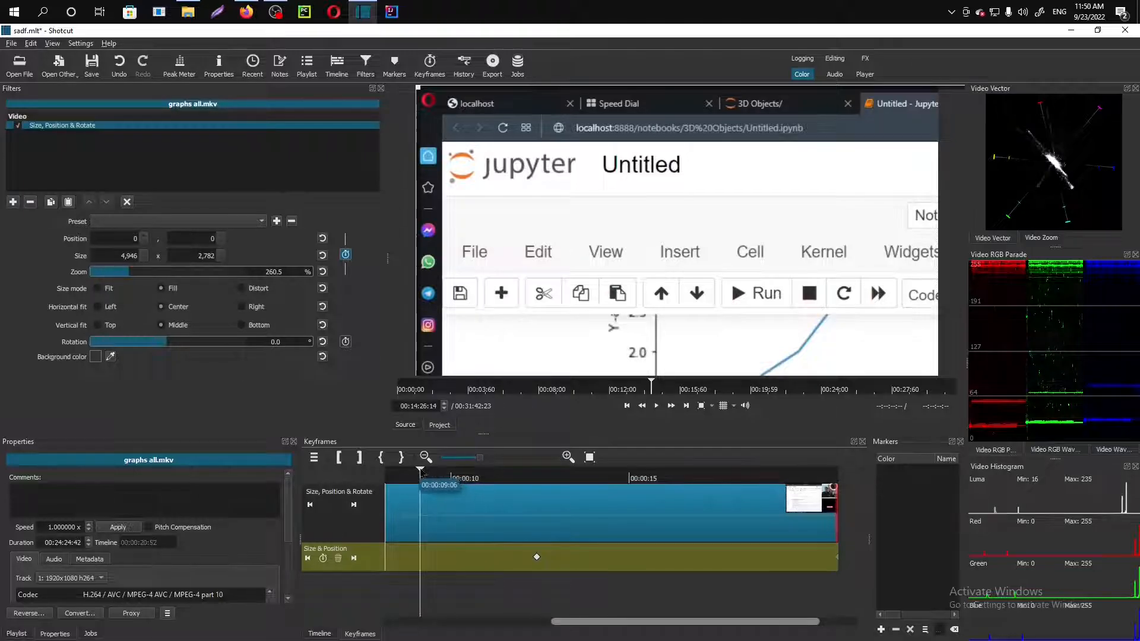
- Replace the advanced keyframes with a simple keyframe ramp of about 2 seconds at the segment's start
scroll(342, 478, "up", 3)
scroll(342, 479, "up", 3)
left_click(391, 486)
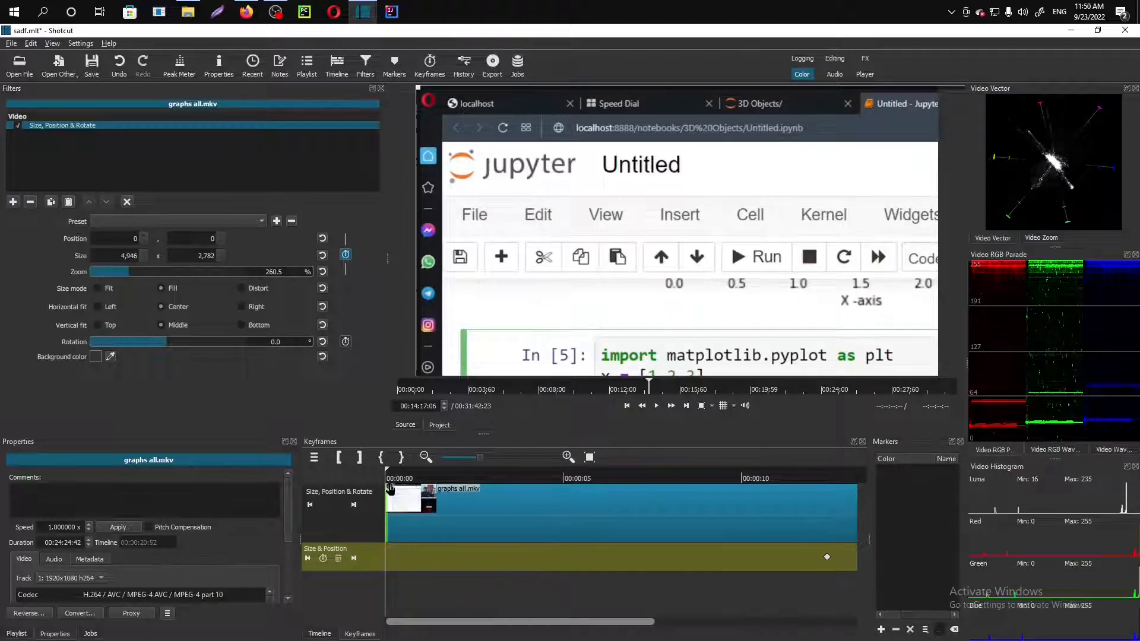
left_click_drag(391, 486, 511, 511)
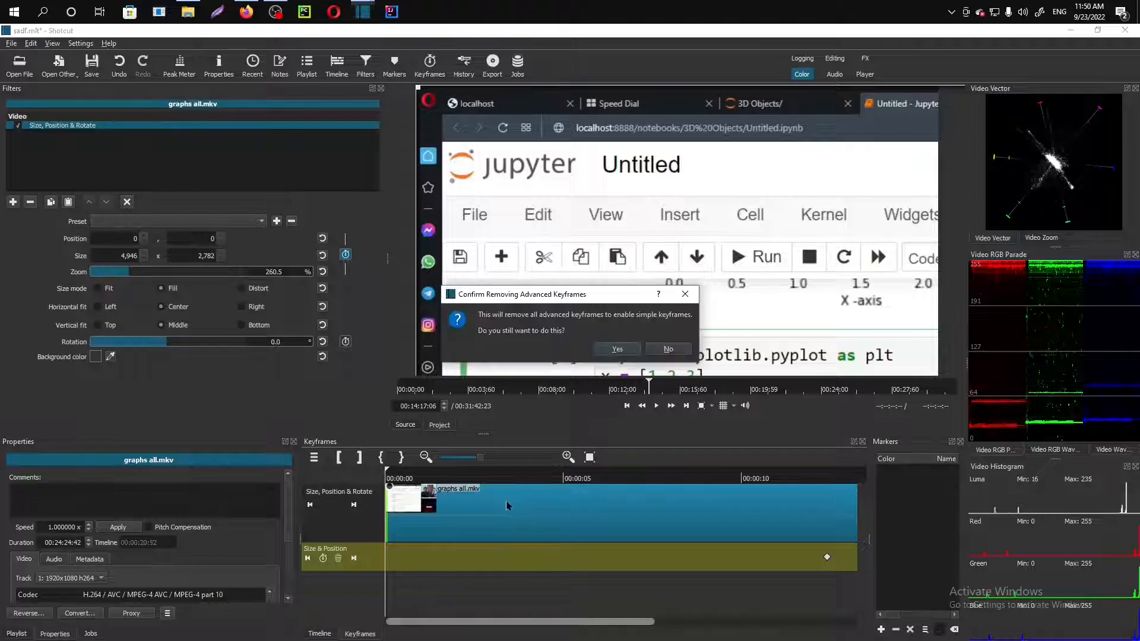
left_click(615, 349)
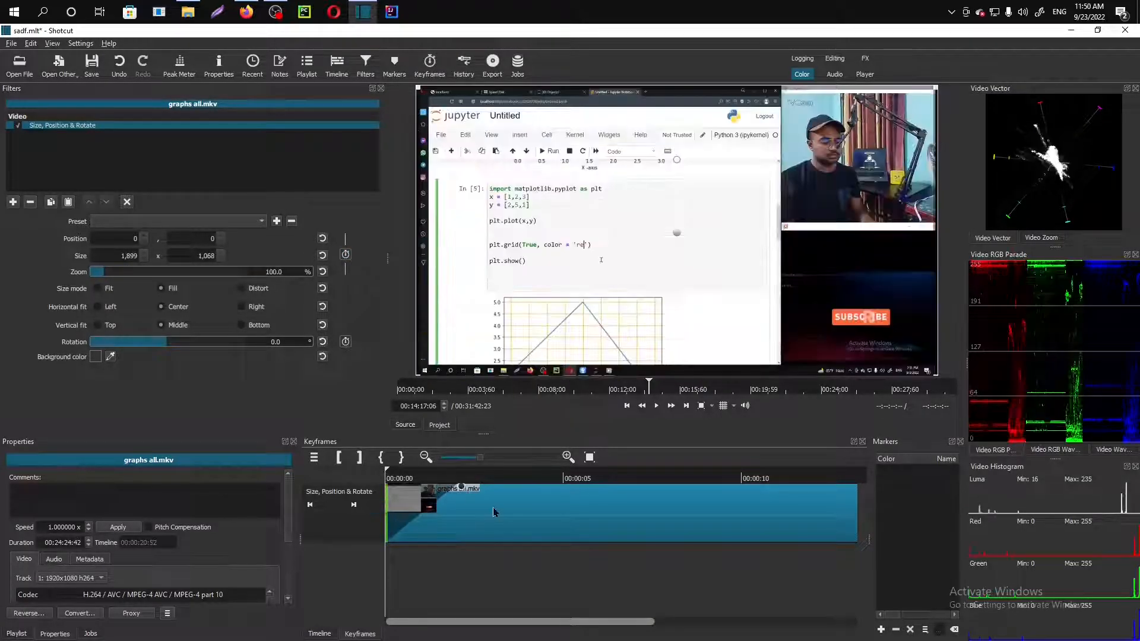
- Add a simple keyframe ramp of about 3 seconds at the segment's end and return to the timeline
left_click_drag(541, 622, 744, 625)
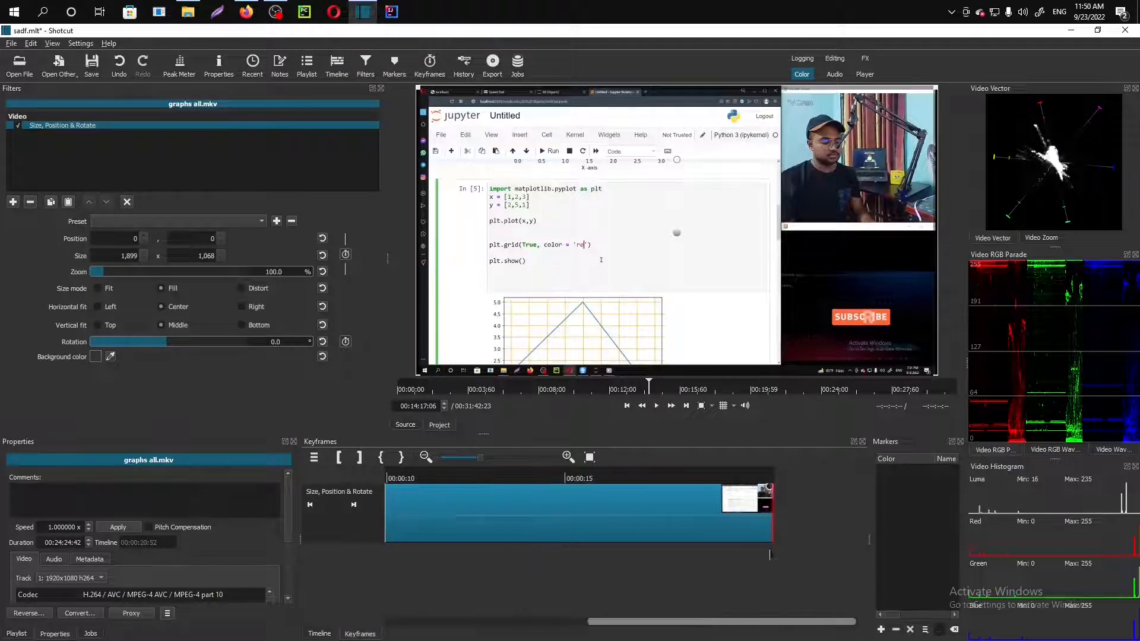
left_click_drag(769, 490, 644, 502)
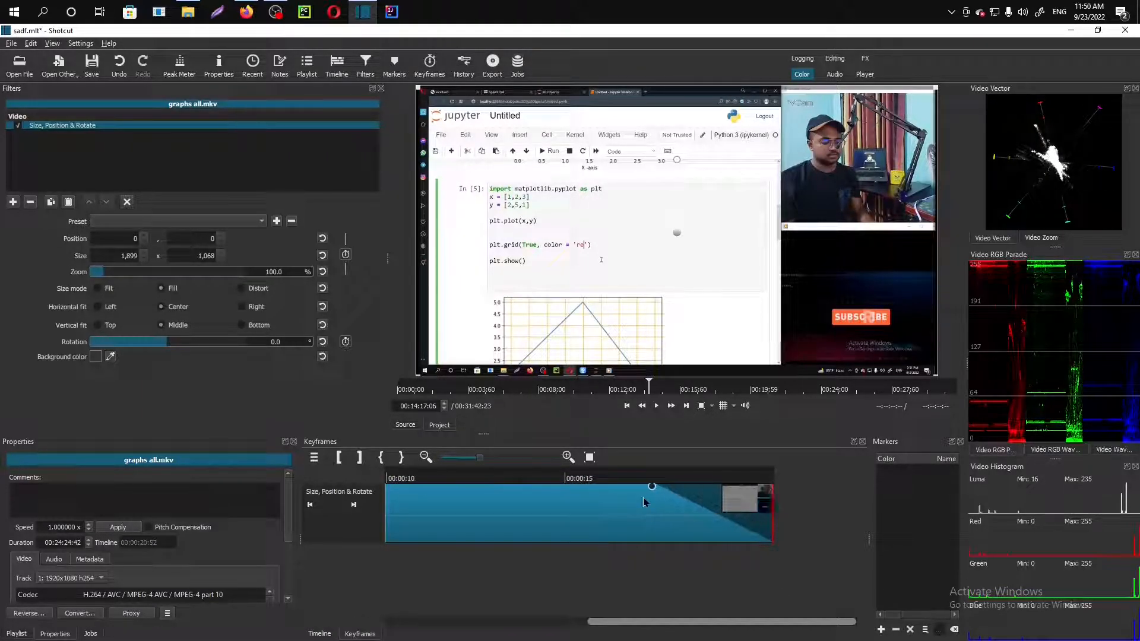
left_click(862, 443)
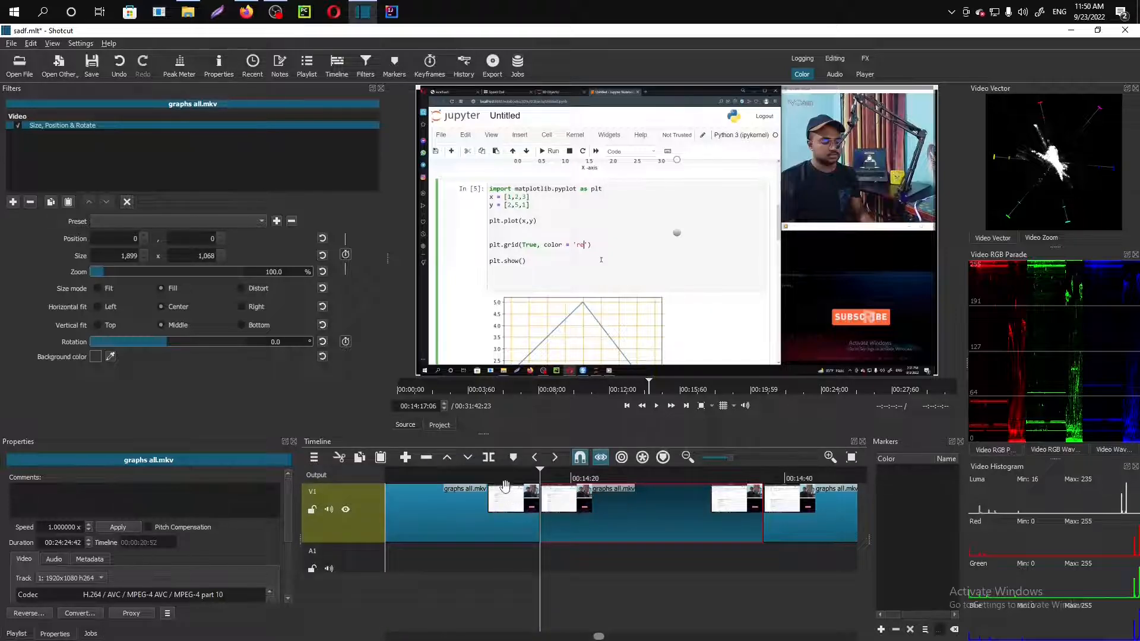
- Play back the zoom-in from just before the segment's start and the zoom-out near its end
left_click(505, 499)
left_click_drag(552, 477, 523, 478)
left_click(656, 406)
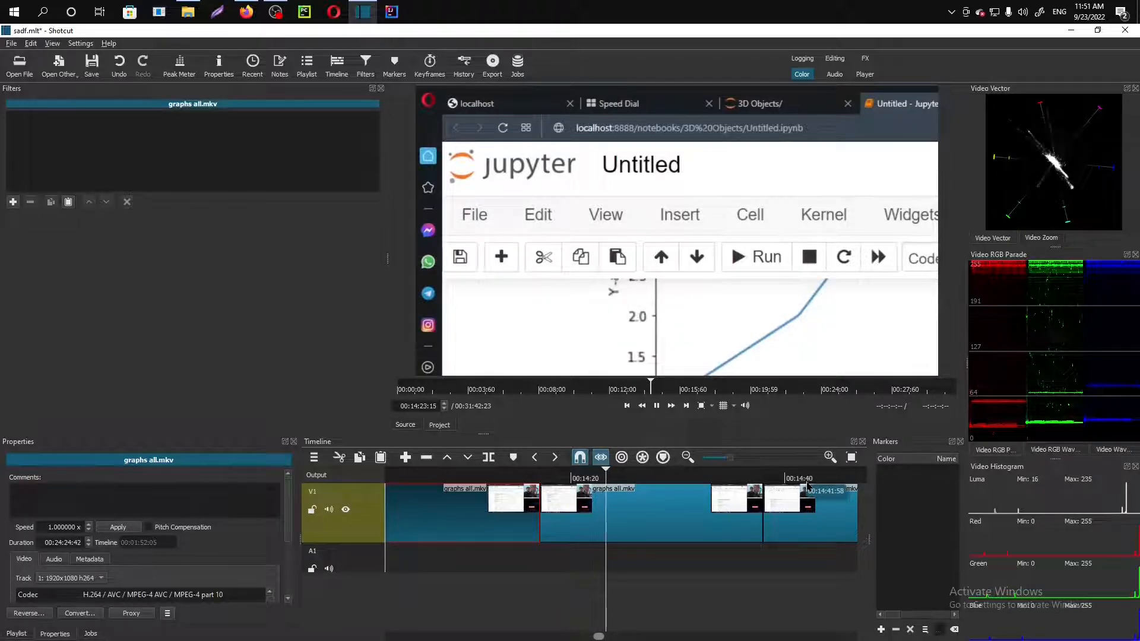
left_click(703, 477)
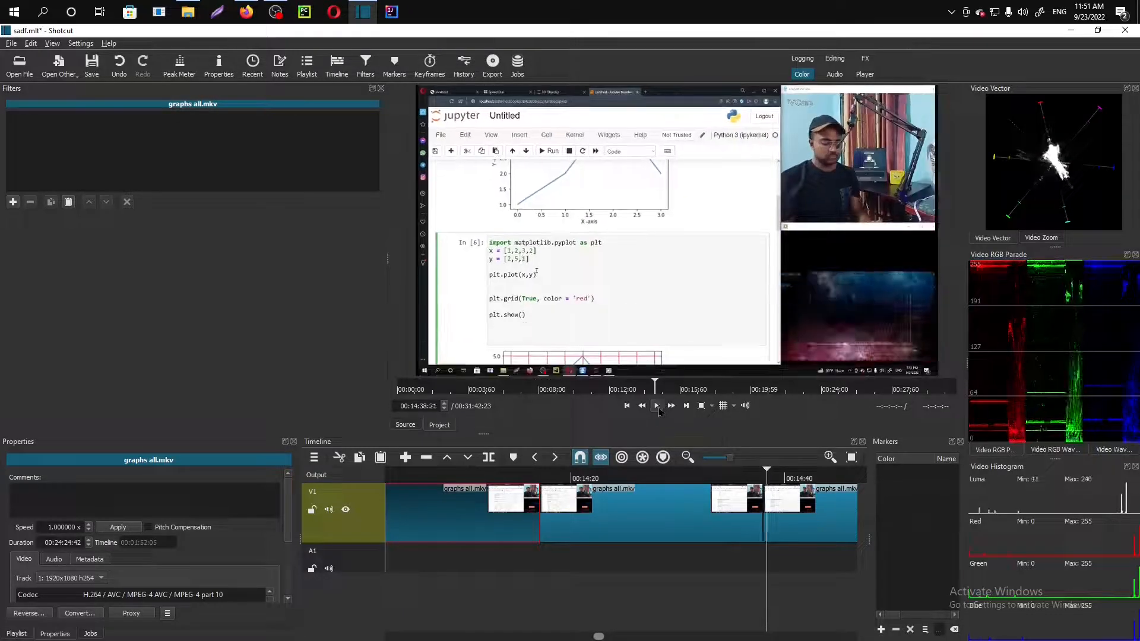
left_click(656, 407)
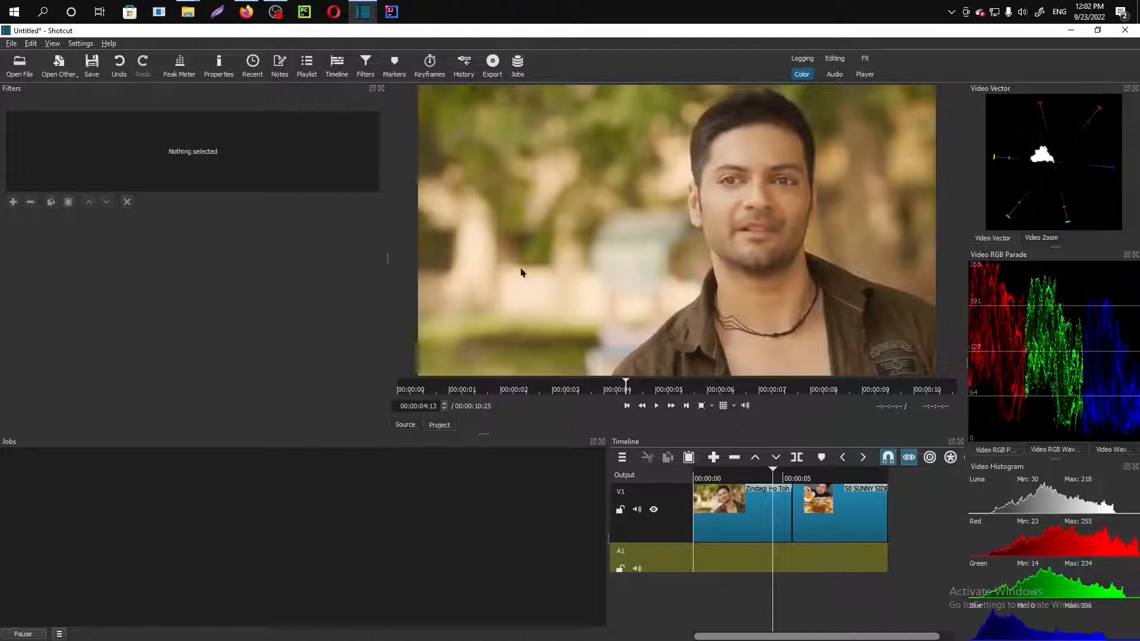
- Play back the cut between the two clips on track V1 twice
left_click(657, 407)
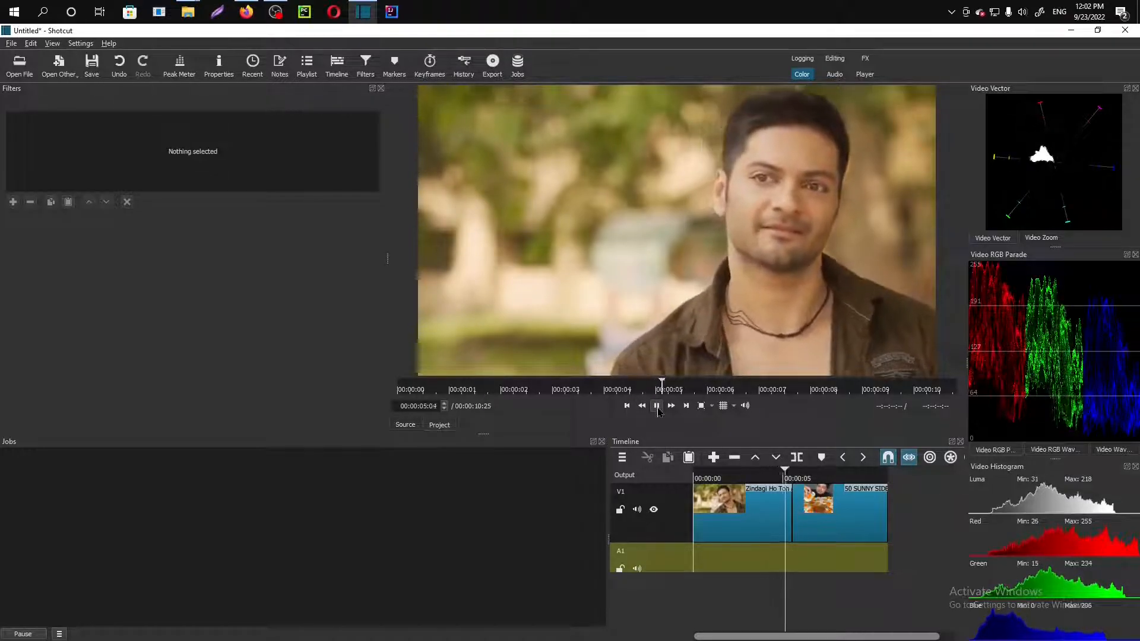
left_click(657, 406)
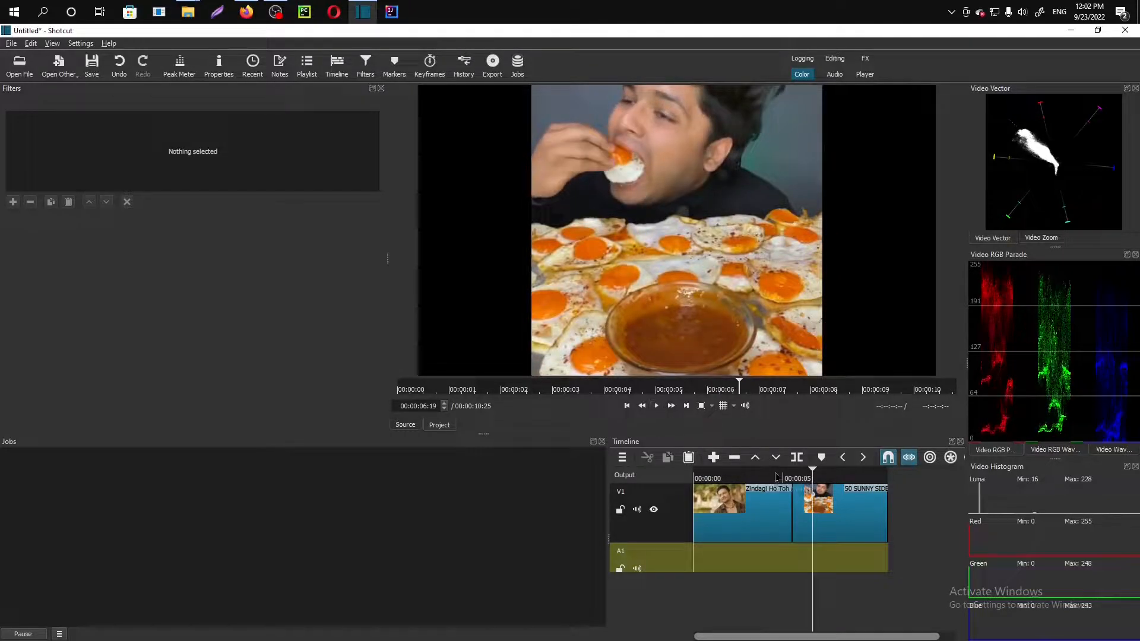
left_click(656, 410)
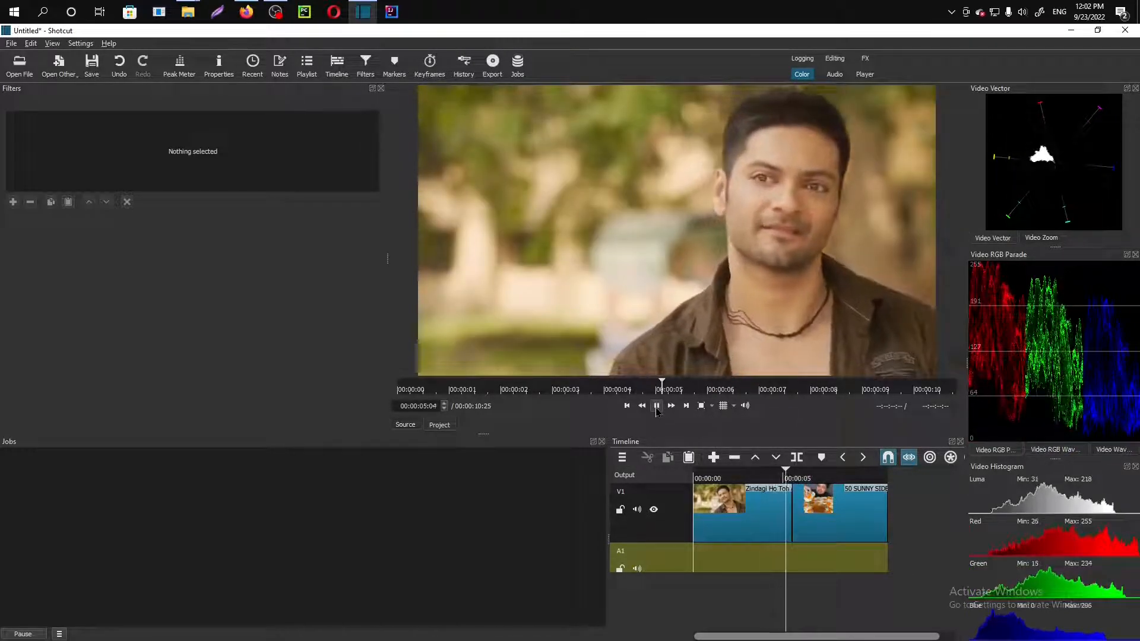
left_click(656, 408)
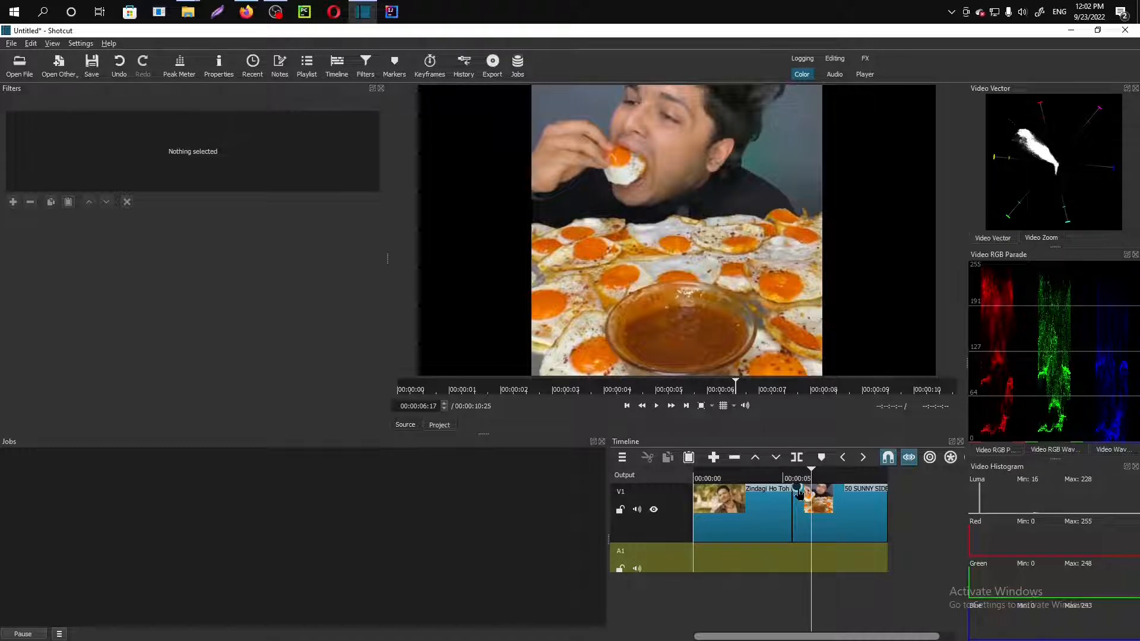
- Add a fade-in and a fade-out to the second clip on V1 and play back the cut from 00:00:04:07
left_click_drag(797, 489, 850, 500)
left_click(769, 478)
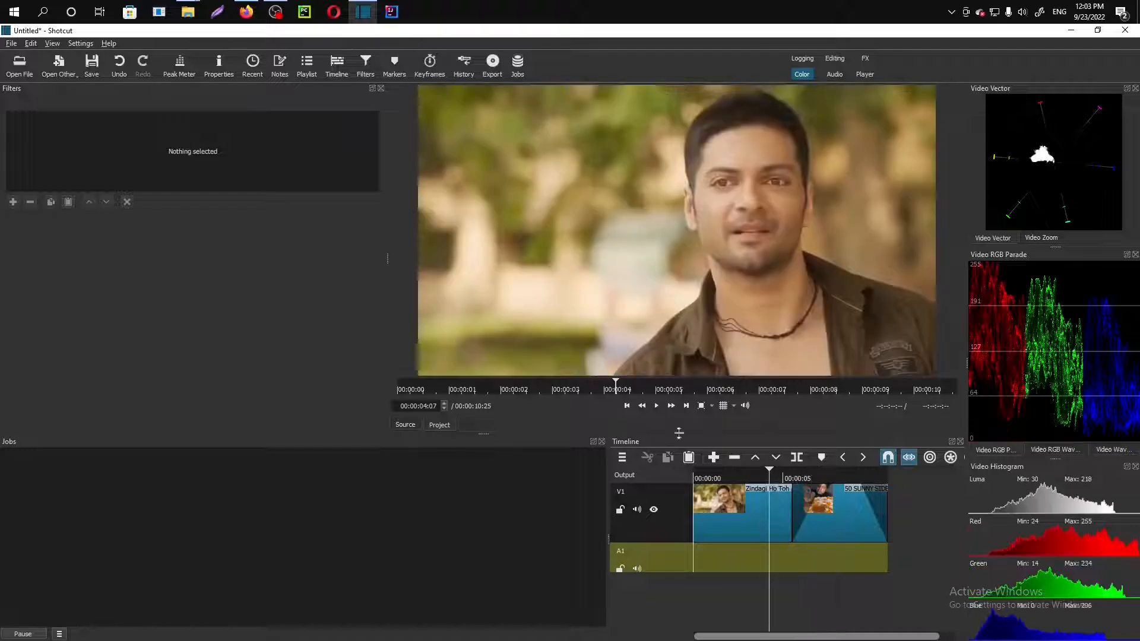
left_click(655, 409)
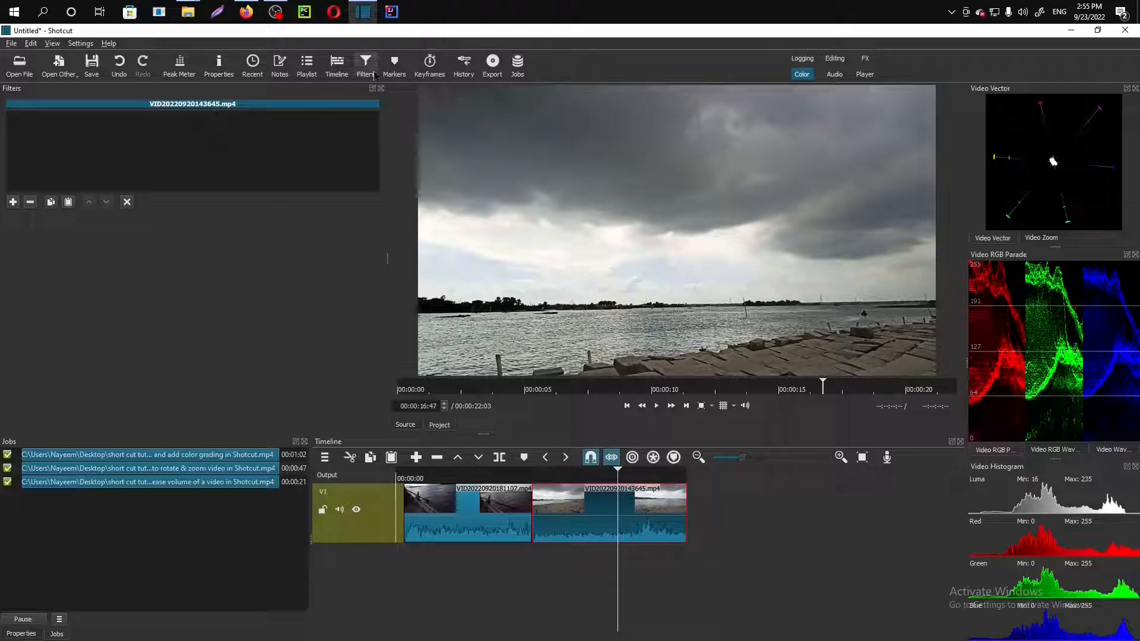
- Add the Wave video filter to VID20220920143645.mp4 and play back the effect from 00:00:09:57
left_click(12, 202)
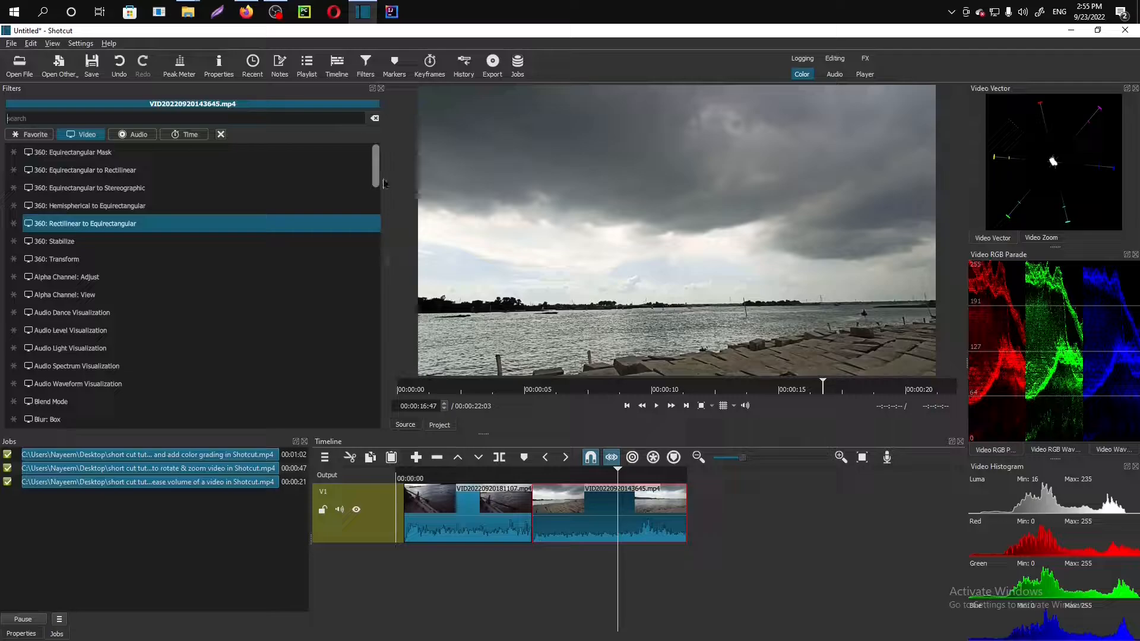
scroll(217, 262, "down", 5)
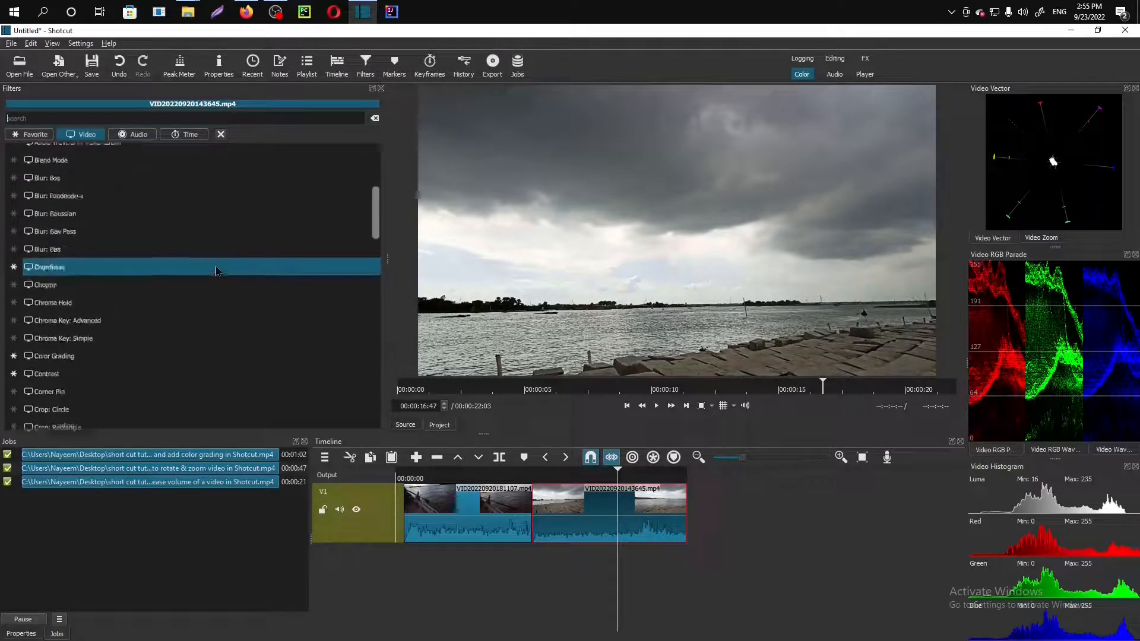
scroll(217, 270, "down", 20)
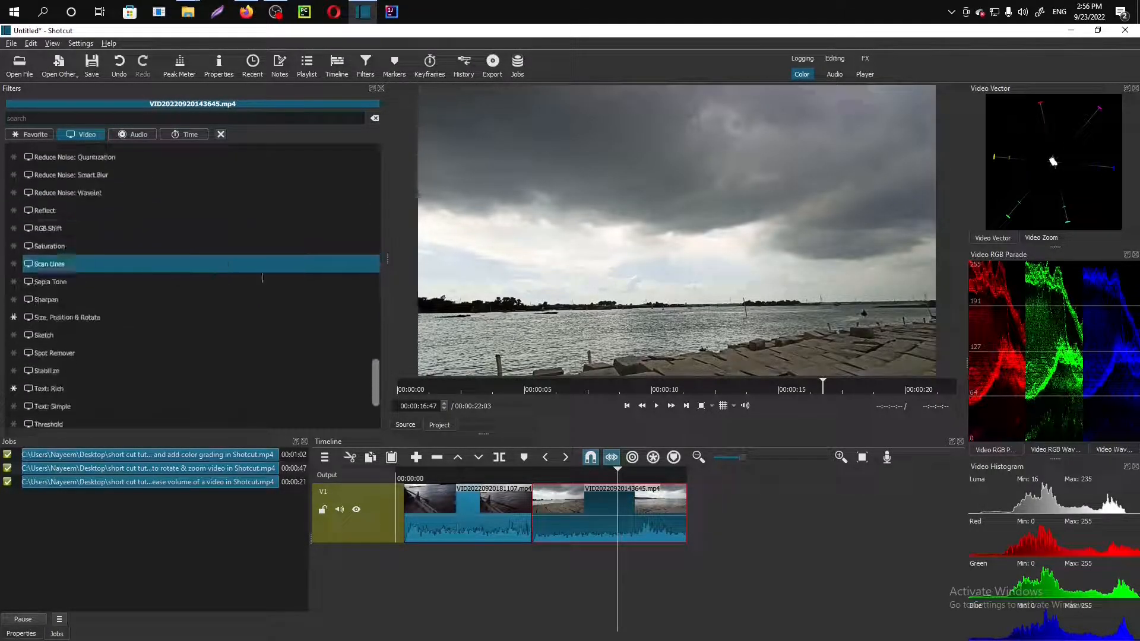
scroll(262, 278, "down", 3)
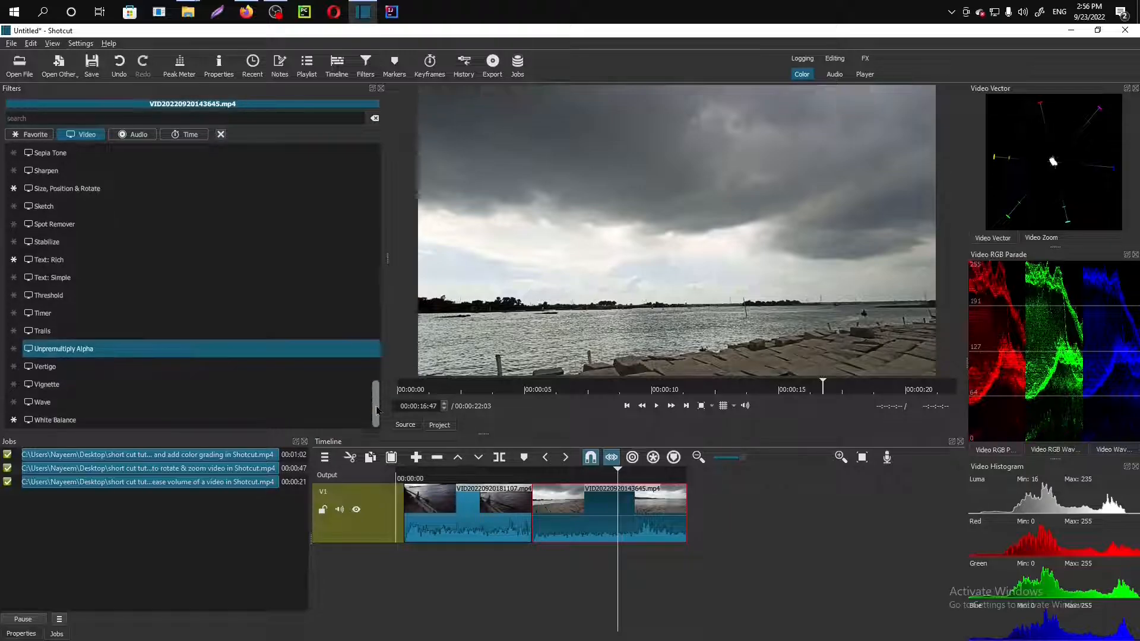
left_click(144, 403)
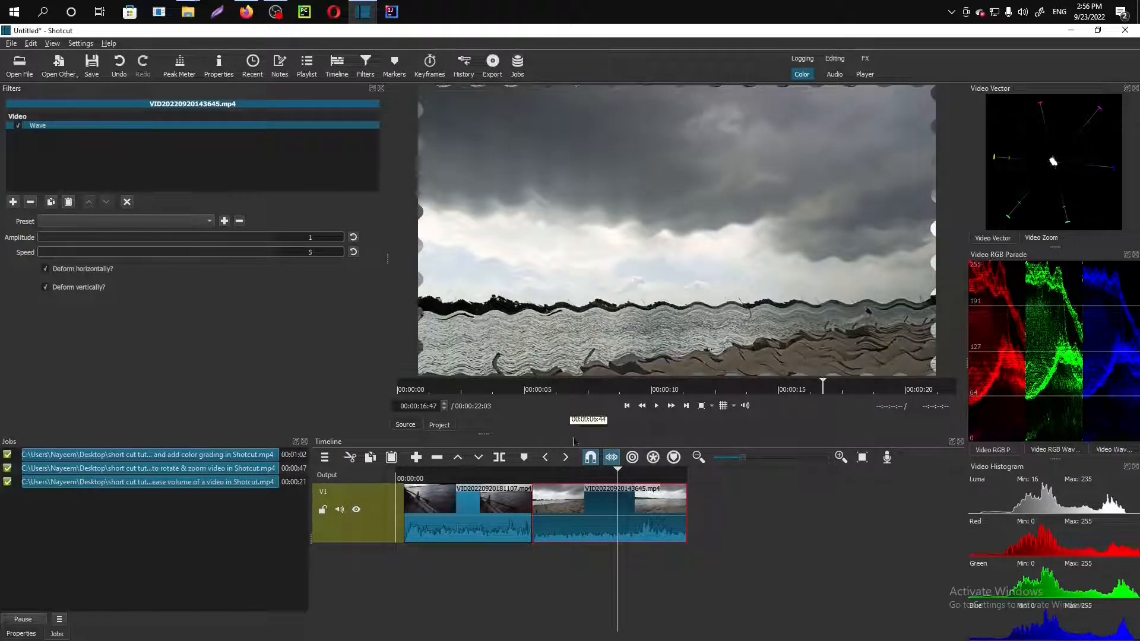
left_click(528, 477)
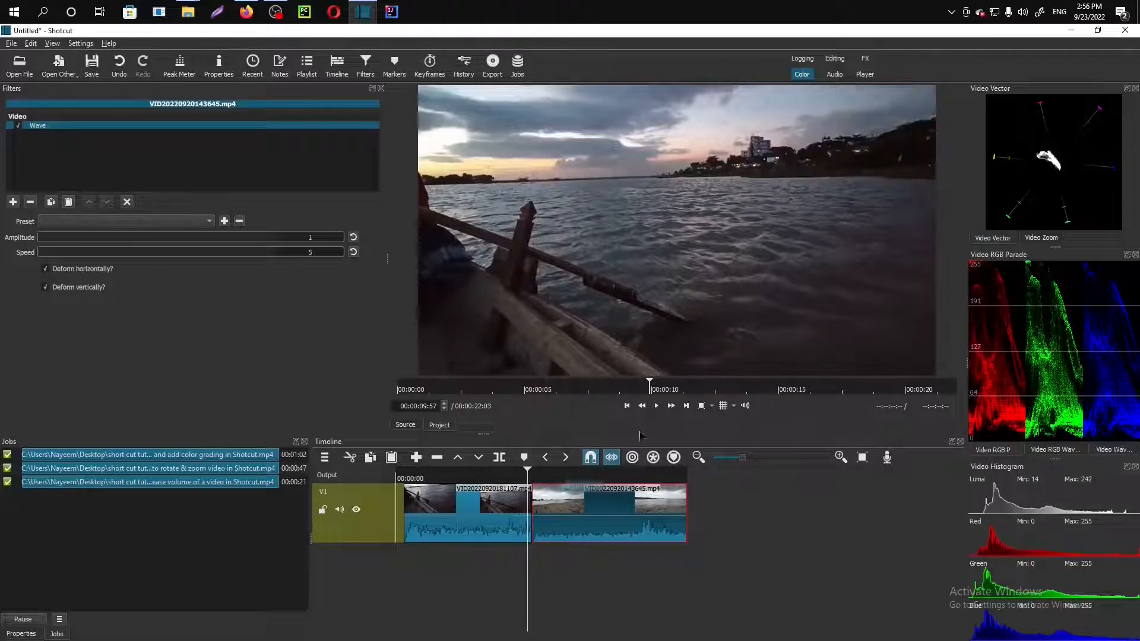
left_click(655, 410)
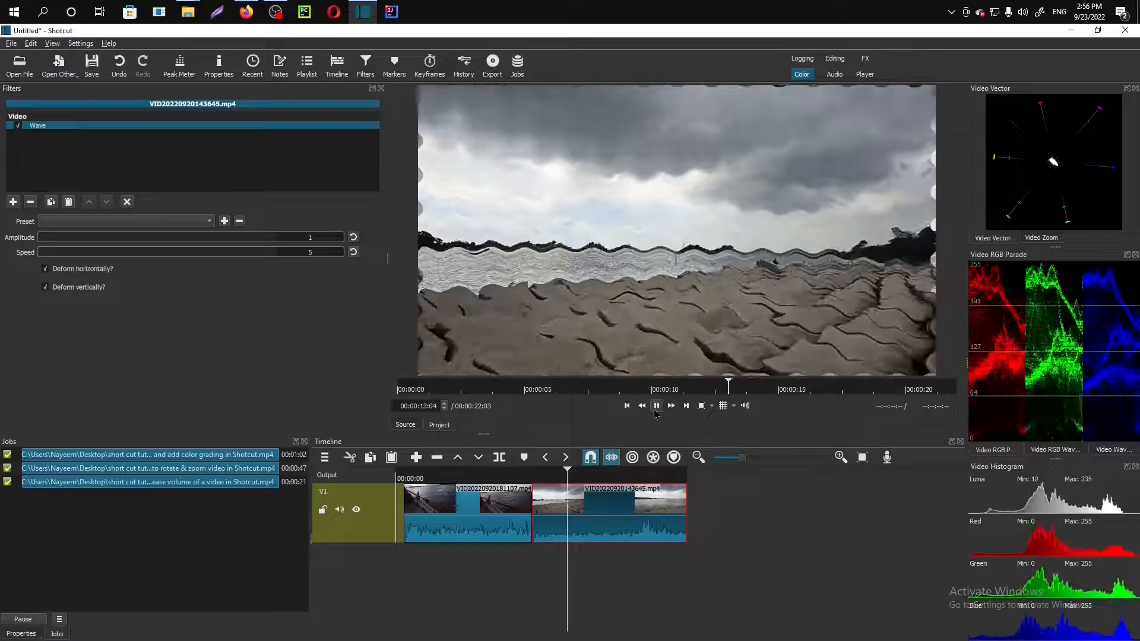
- Replace the Wave filter on VID20220920143645.mp4 with the Vertigo video filter and play back the effect
left_click(656, 411)
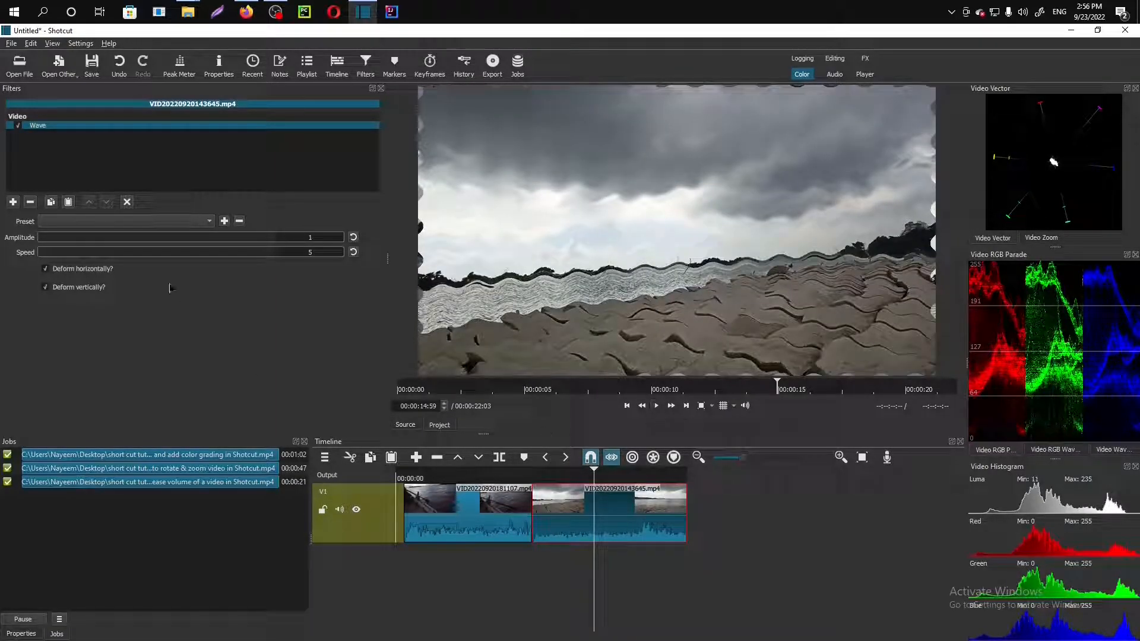
left_click(30, 202)
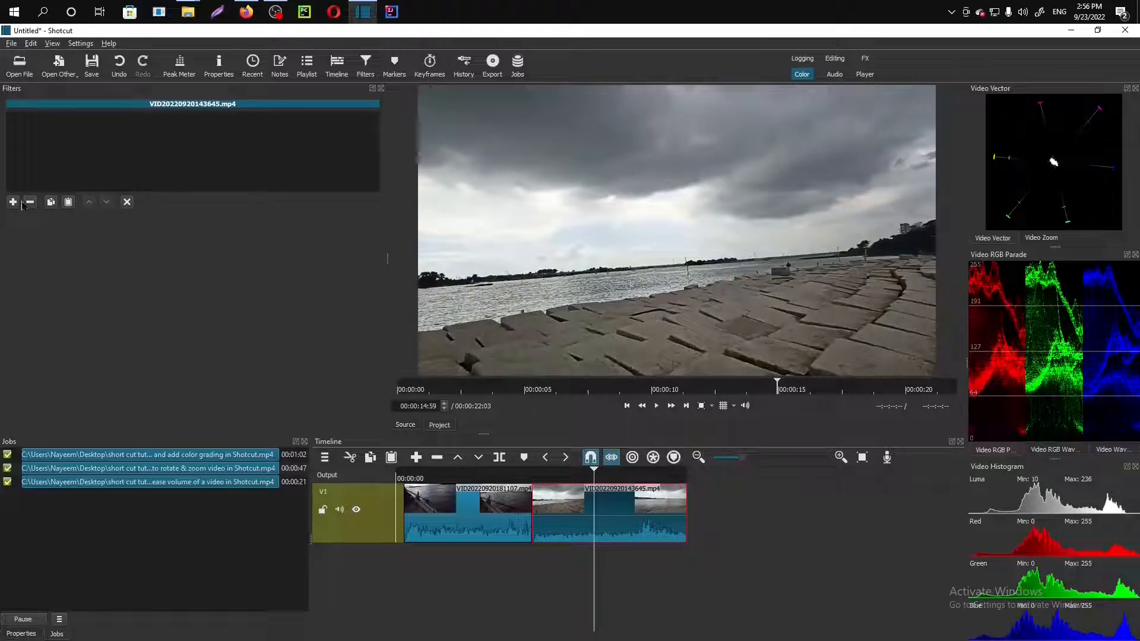
left_click(13, 203)
left_click_drag(379, 373, 381, 457)
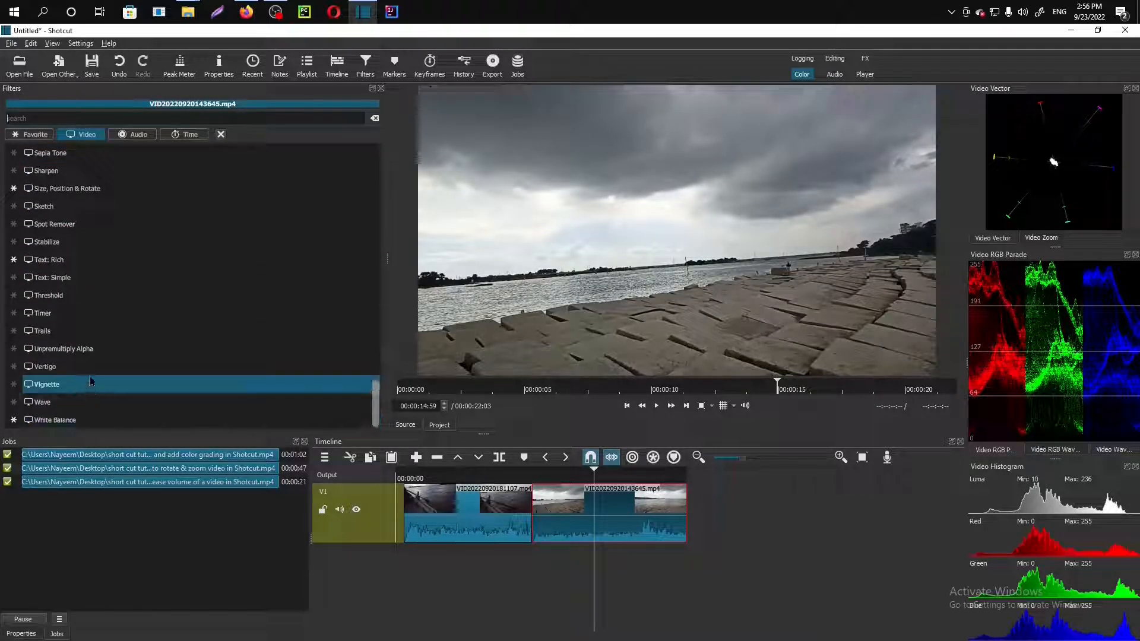
left_click(90, 375)
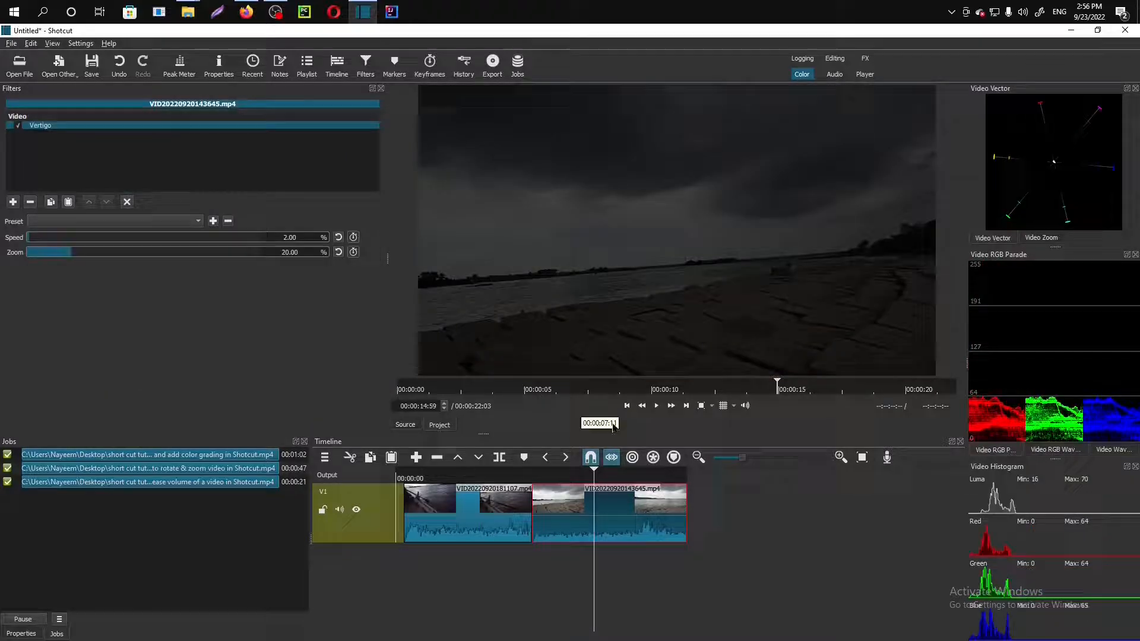
left_click(514, 478)
left_click(662, 414)
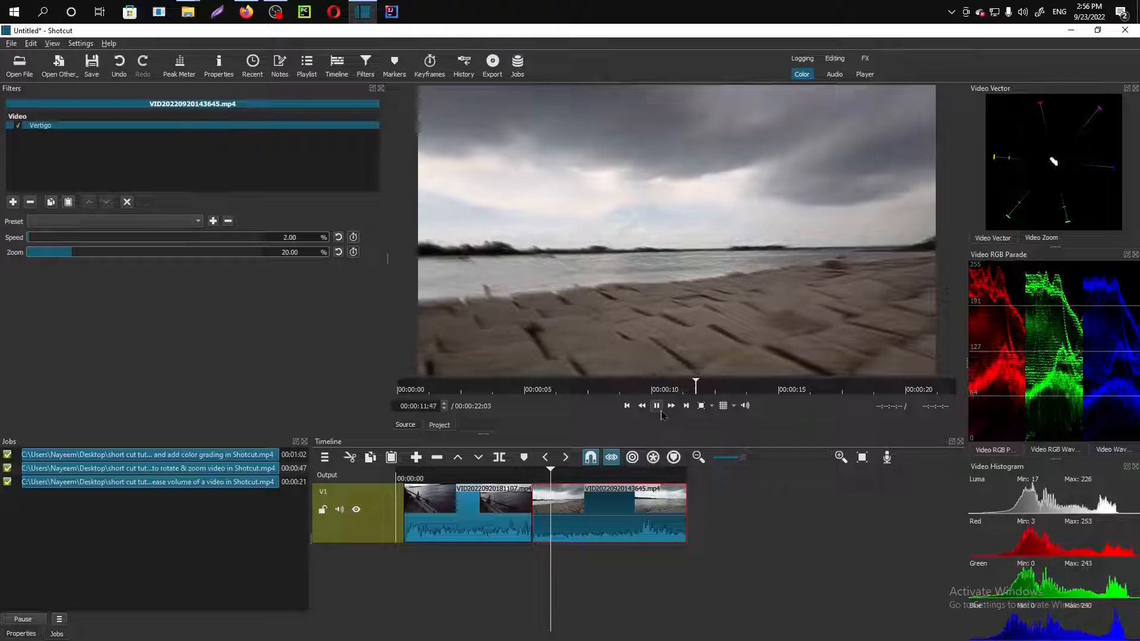
left_click(656, 406)
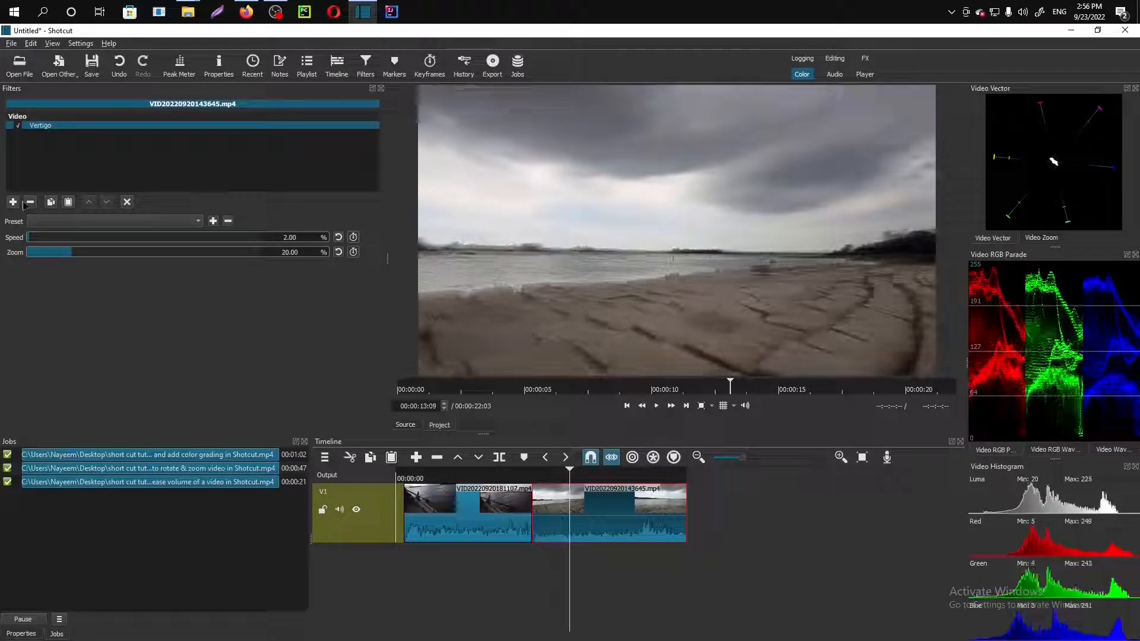
- Replace the Vertigo filter on VID20220920143645.mp4 with the Vignette video filter
left_click(30, 202)
left_click(13, 202)
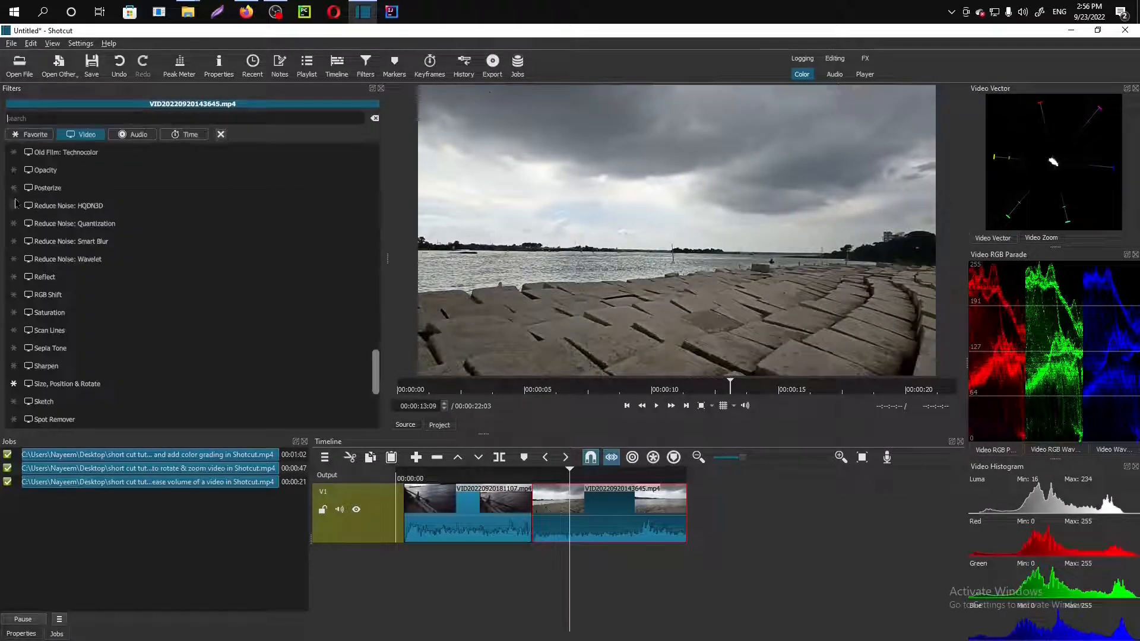
left_click_drag(374, 365, 374, 404)
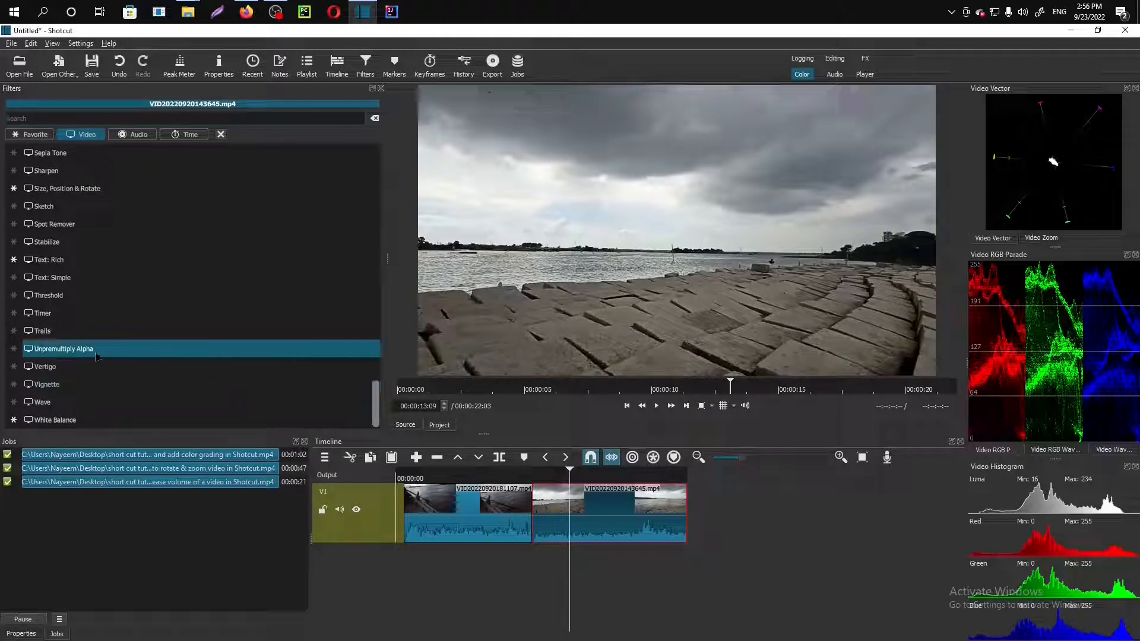
left_click(86, 386)
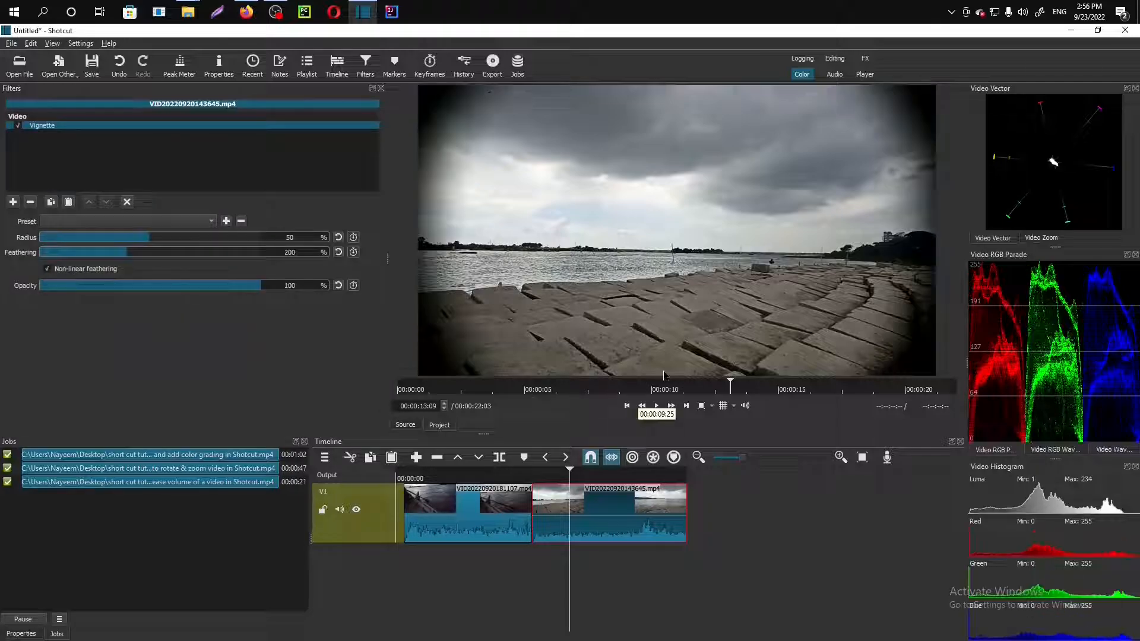
- Play back the Vignette effect from just before the second clip and adjust the vignette's radius
left_click(518, 483)
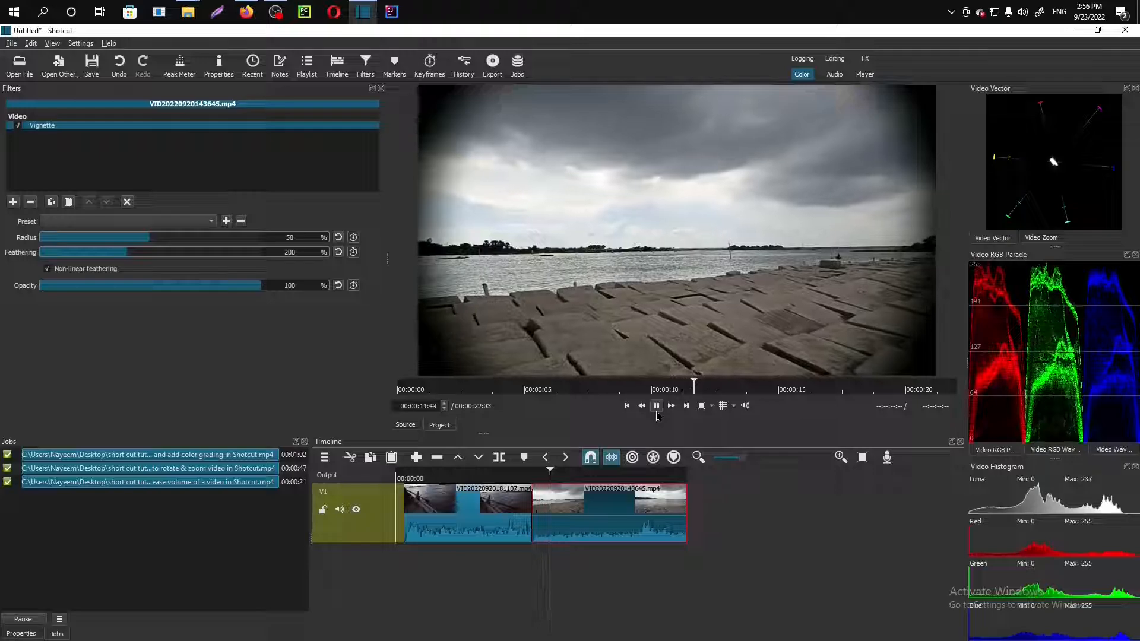
left_click(657, 413)
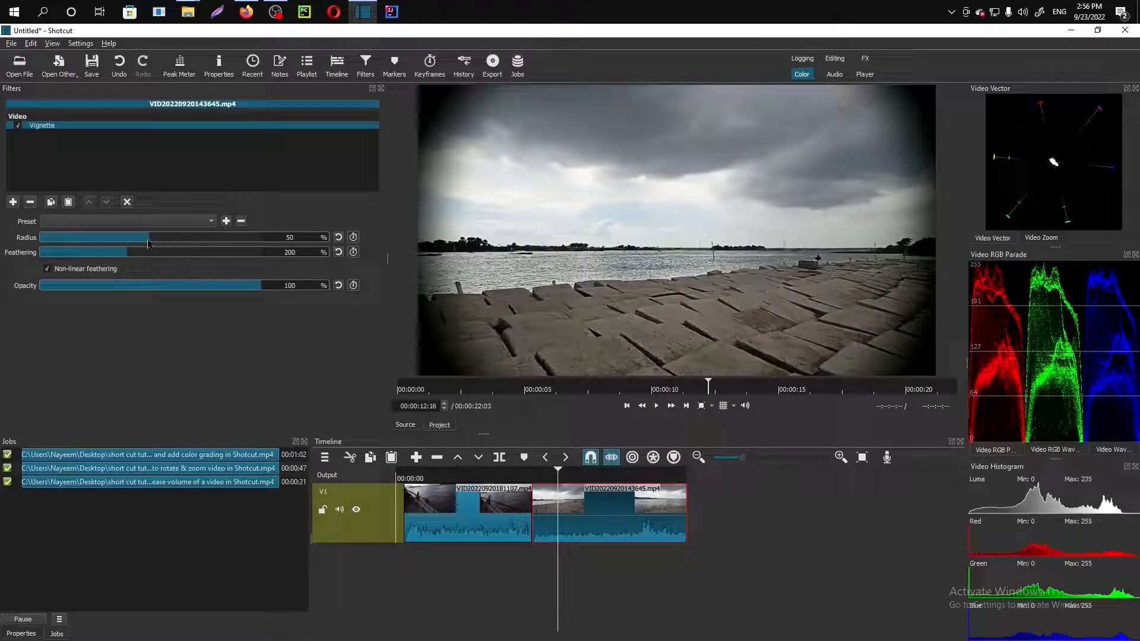
mouse_move(150, 240)
left_mouse_down()
mouse_move(165, 239)
mouse_move(151, 257)
left_mouse_up()
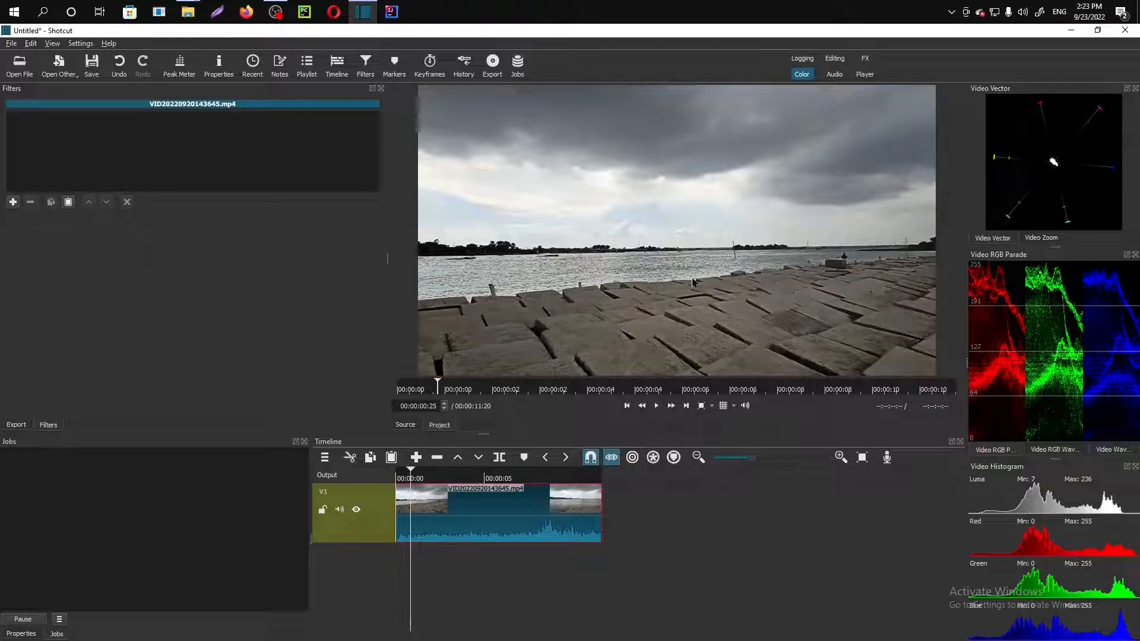
- Play back VID20220920143645.mp4 from 00:00:04:25 and add a Brightness filter with its level at 108.3%
left_click(481, 478)
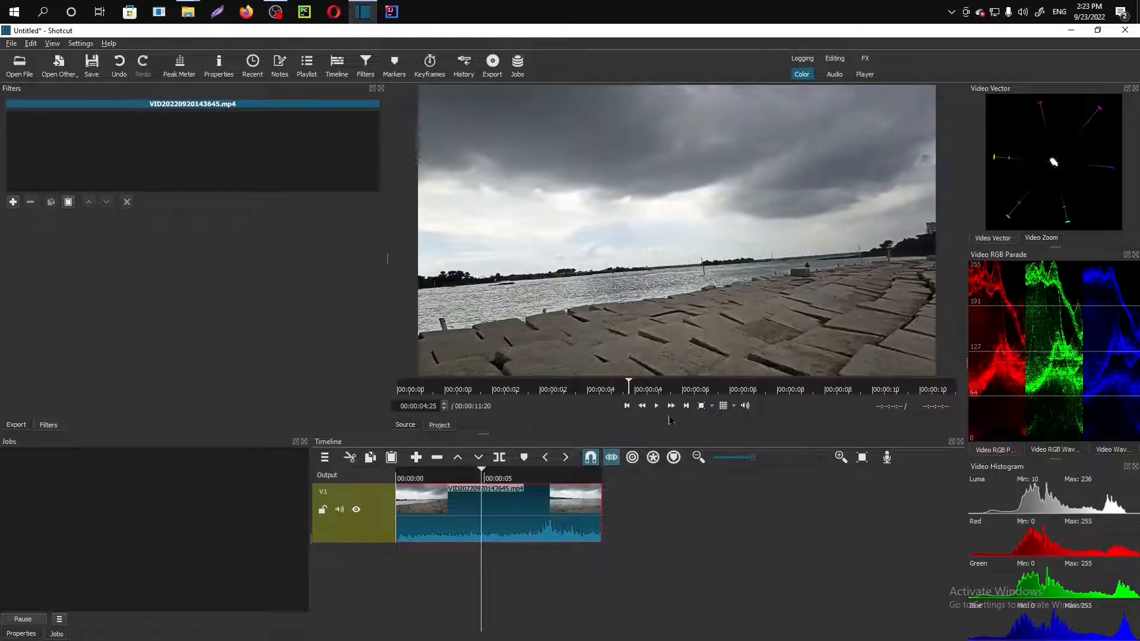
left_click(657, 406)
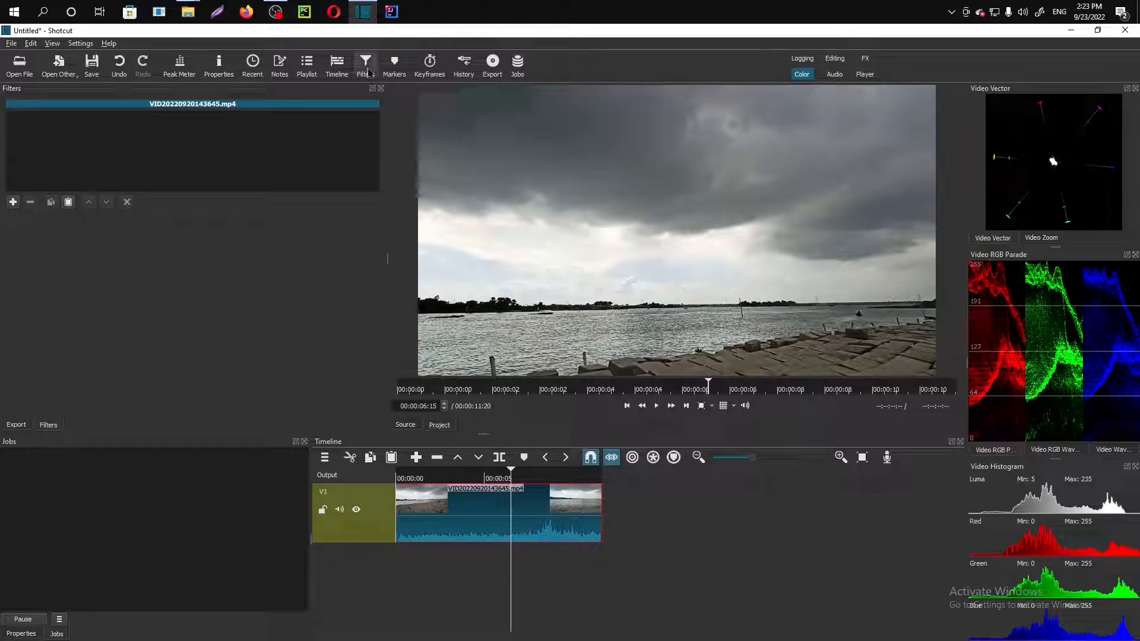
left_click(12, 202)
type("bre")
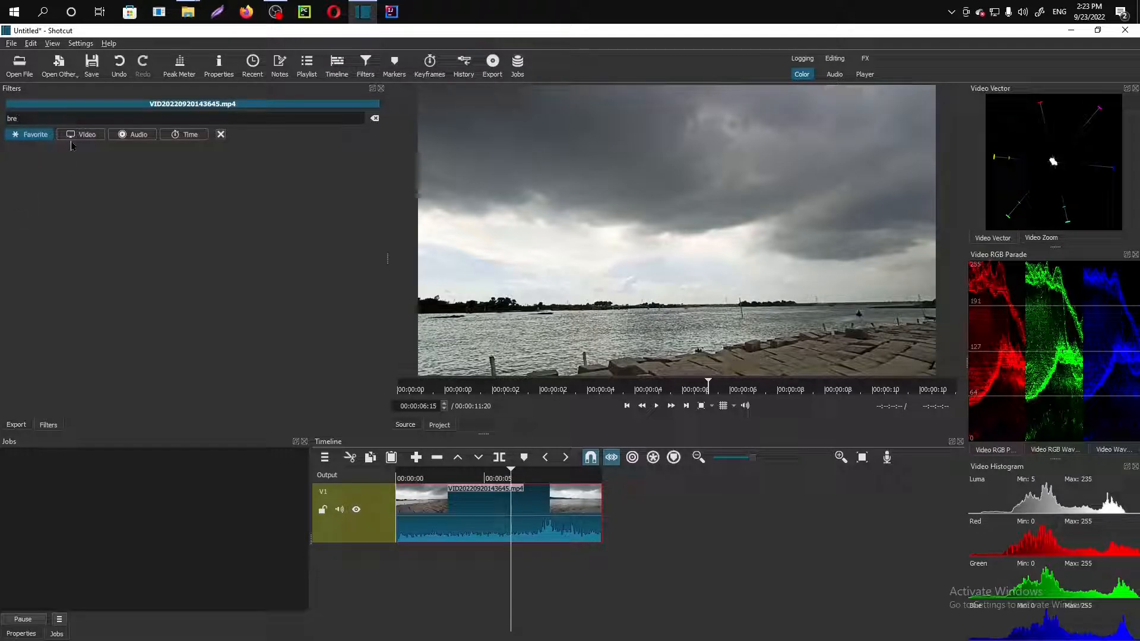
key("BackSpace")
key("BackSpace")
key("BackSpace")
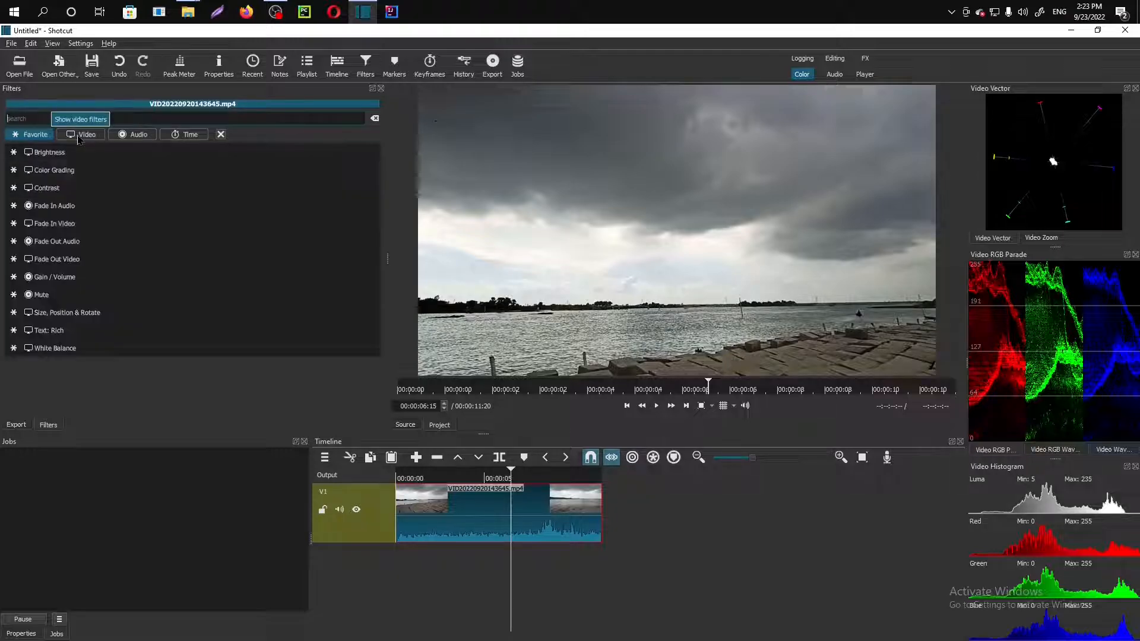
type("bri")
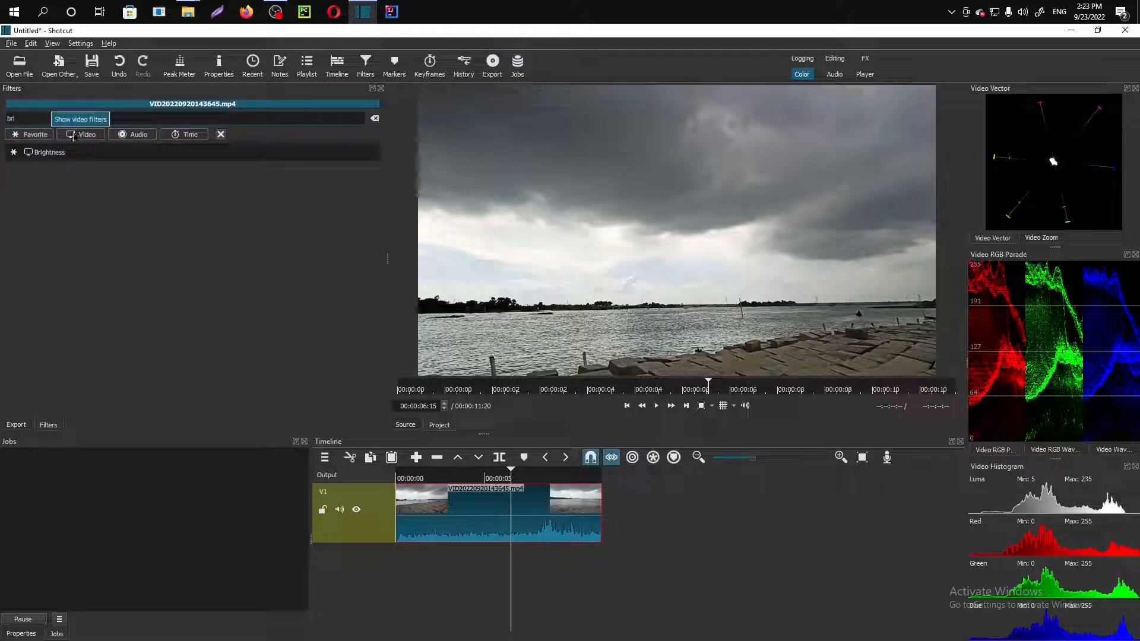
left_click(66, 157)
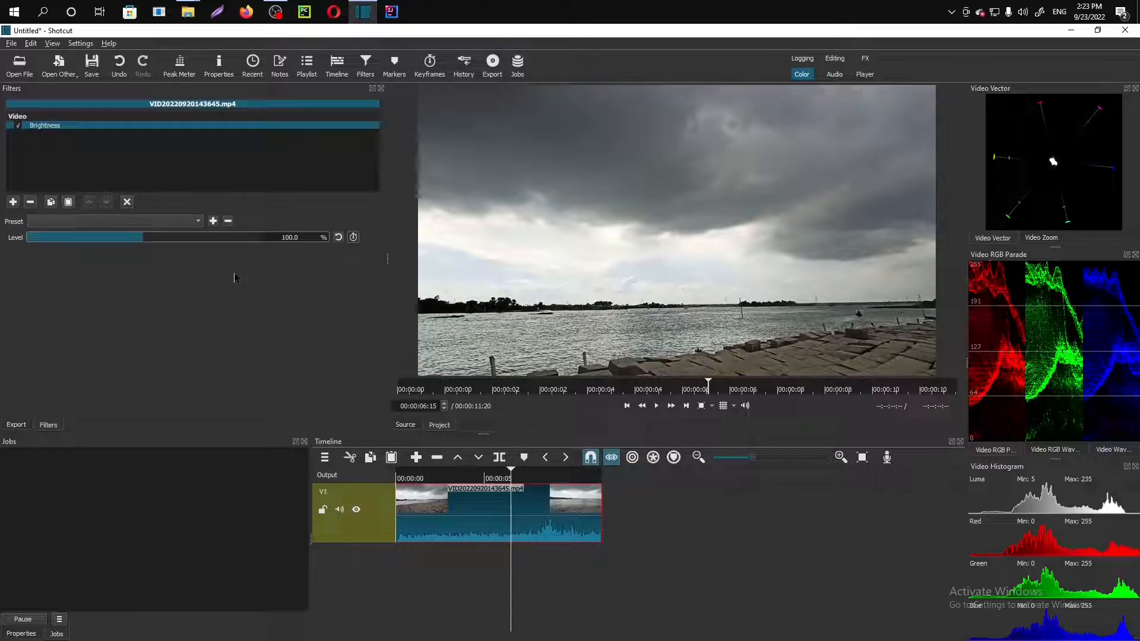
mouse_move(154, 242)
left_mouse_down()
mouse_move(183, 247)
mouse_move(138, 248)
mouse_move(157, 247)
left_mouse_up()
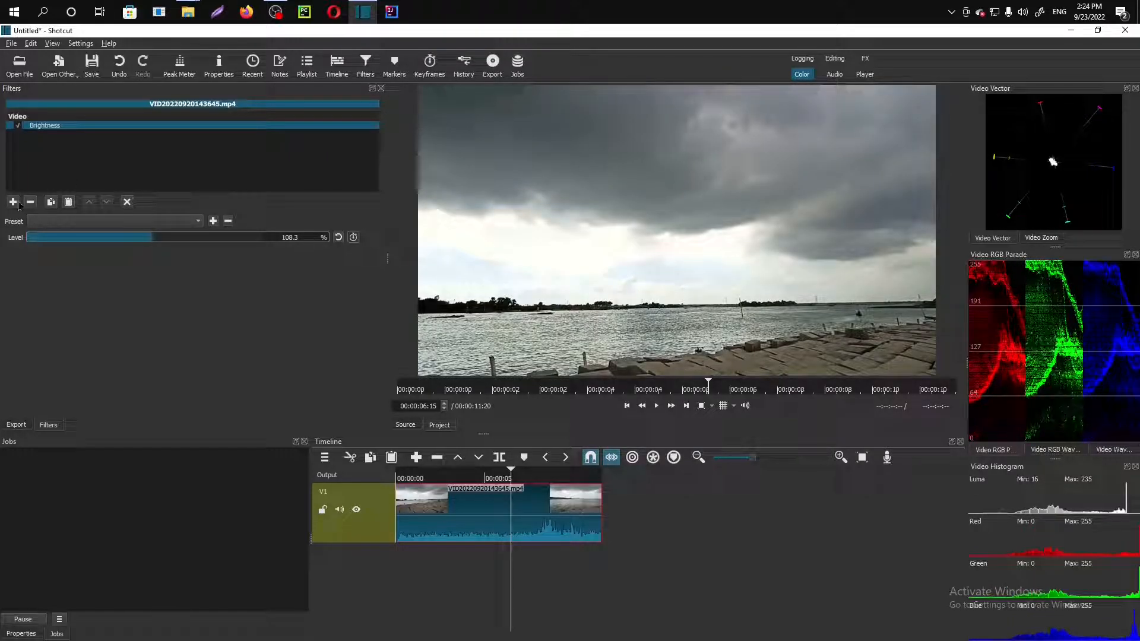
- Add a Contrast filter to VID20220920143645.mp4 and raise its level to 58.4%
left_click(13, 202)
left_click(36, 188)
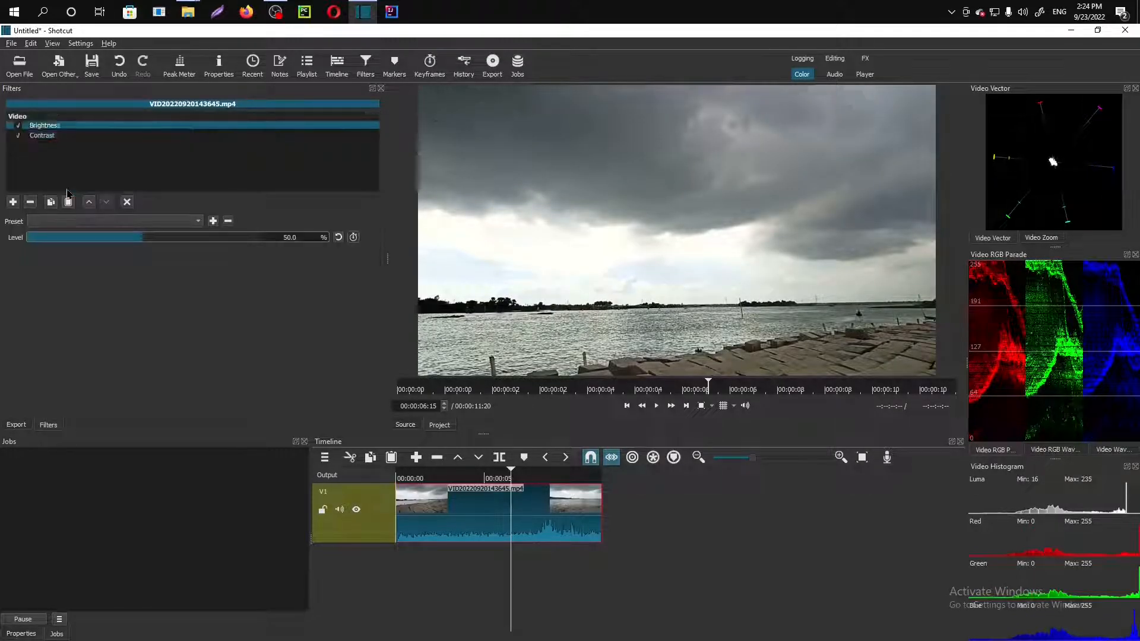
left_click_drag(142, 242, 170, 243)
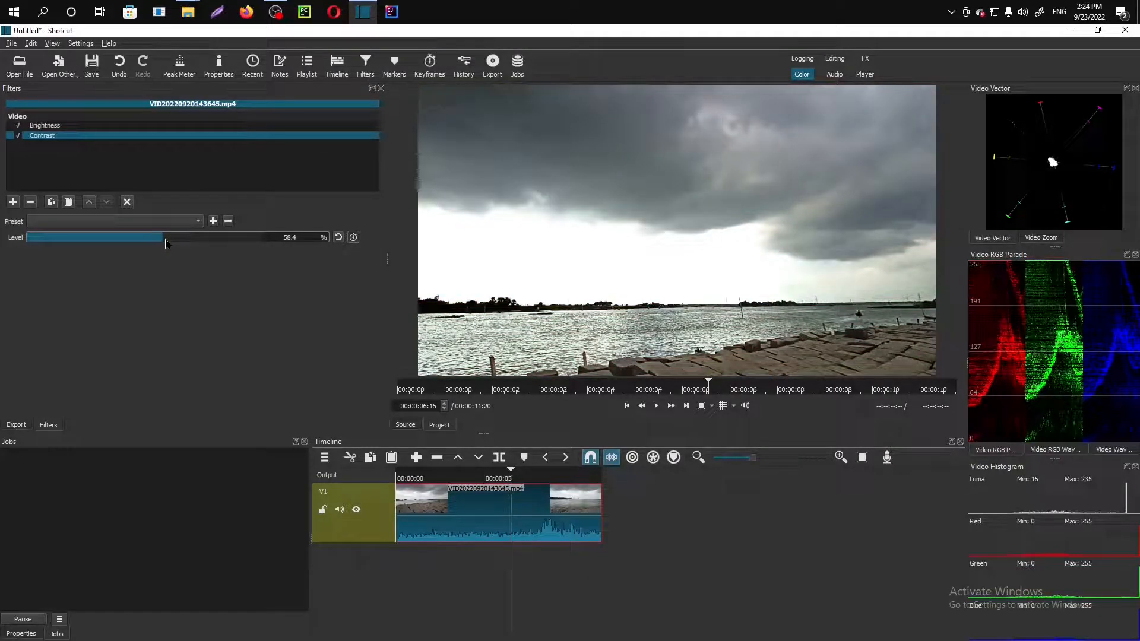
- Add a Color Grading filter and shift the shadows towards orange at R 25.4%, G 11.7% and B -8.4%
left_click(13, 202)
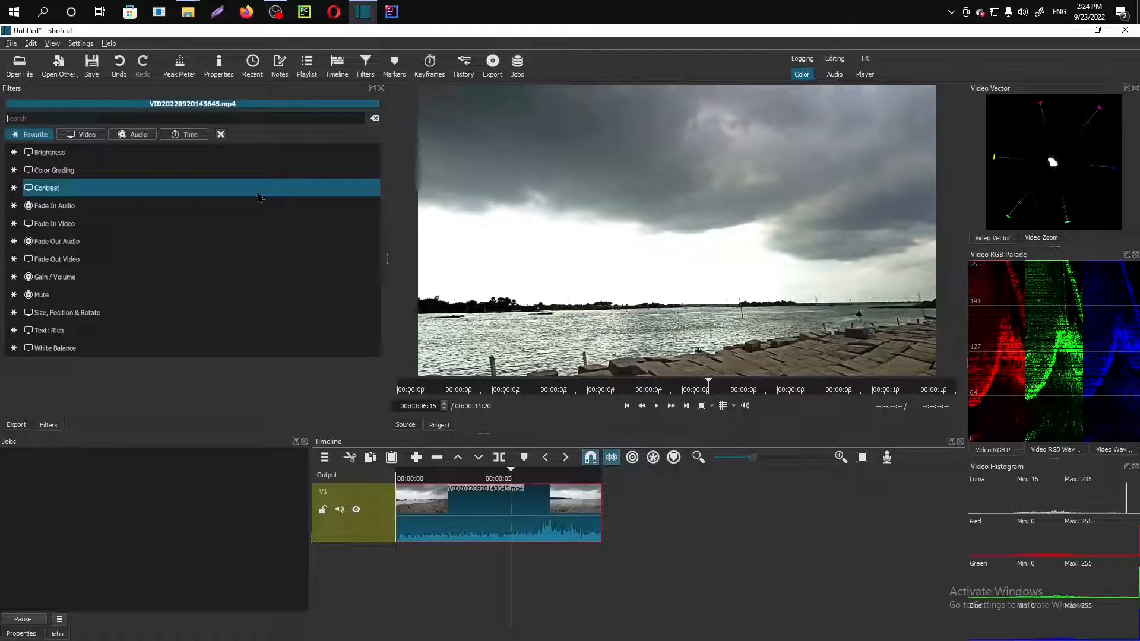
type("colo")
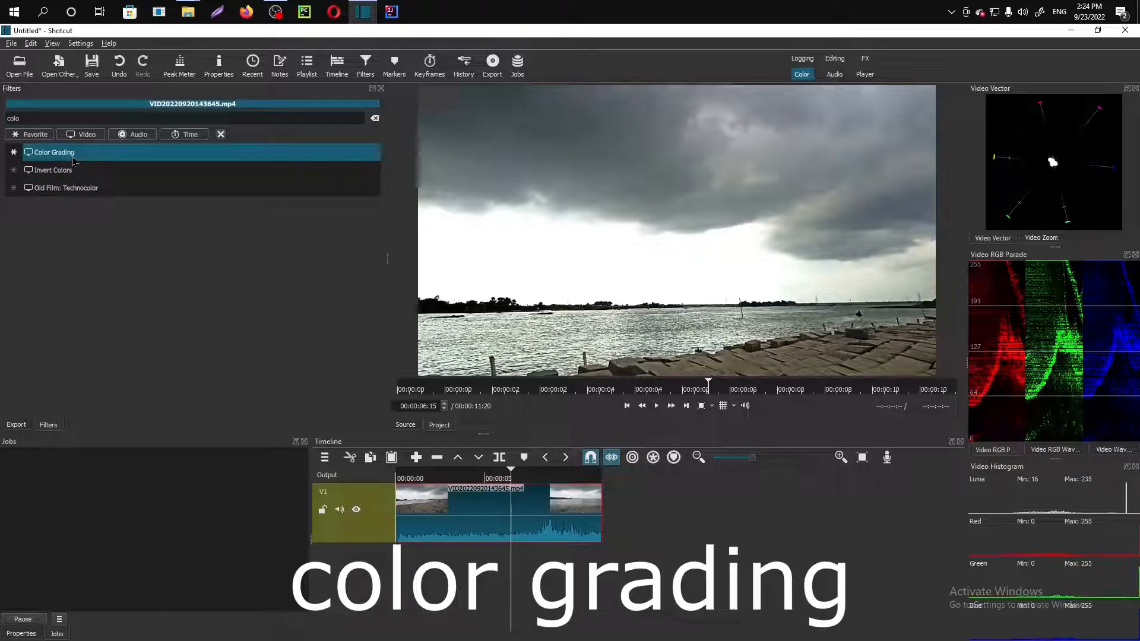
left_click(73, 157)
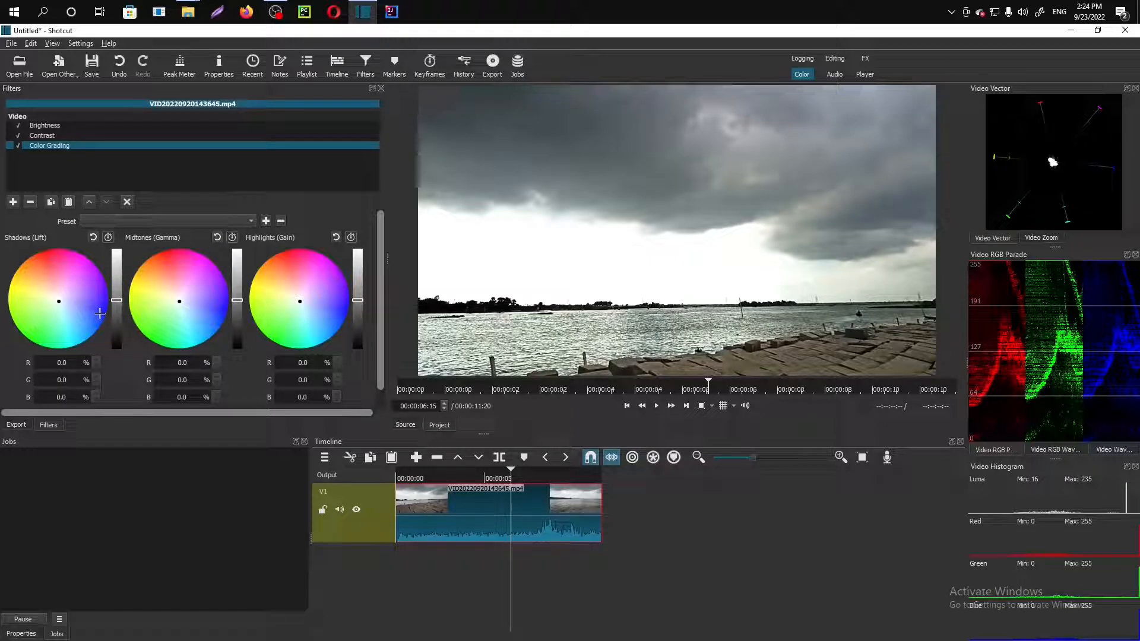
left_click(58, 301)
left_click(48, 291)
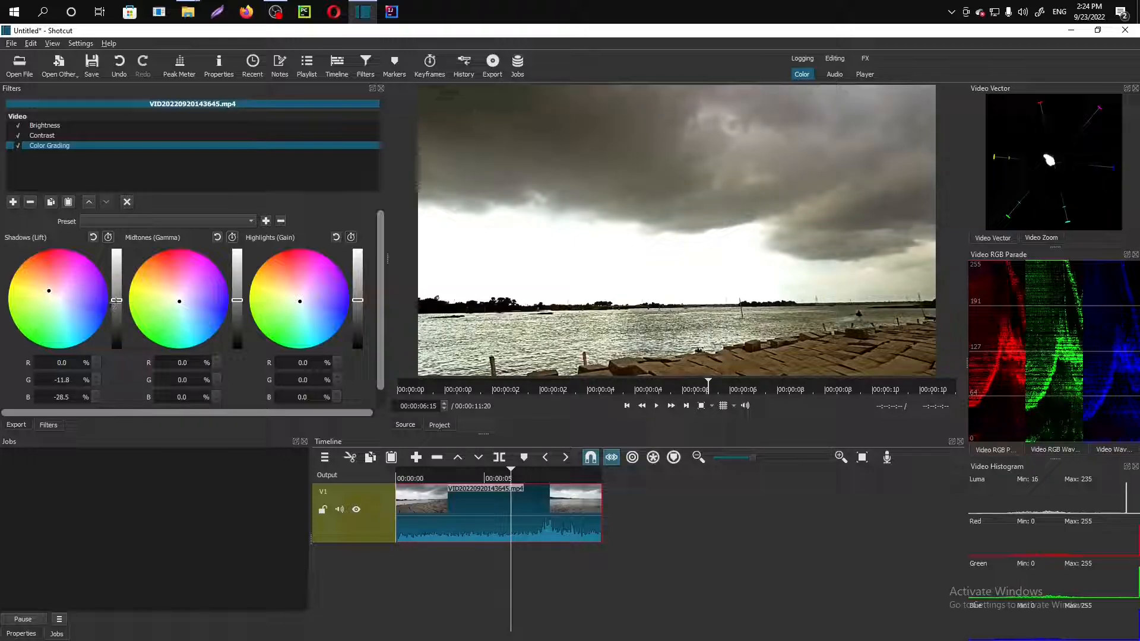
left_click(116, 300)
left_click_drag(117, 299, 116, 285)
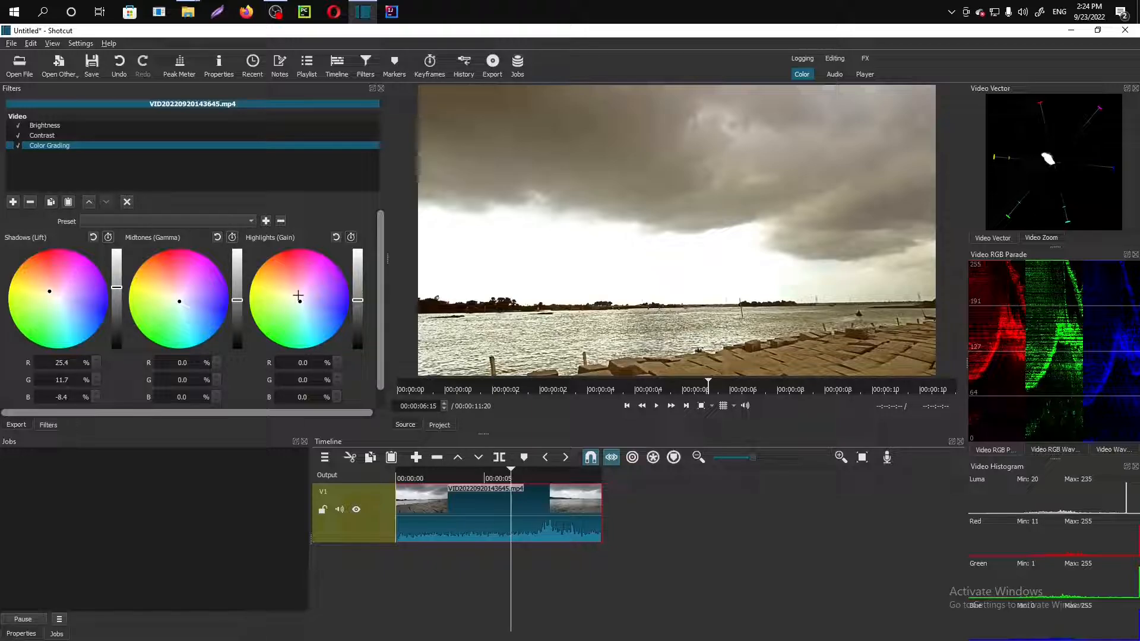
- Add a White Balance filter and set its color temperature to 8,000 degrees
left_click(12, 202)
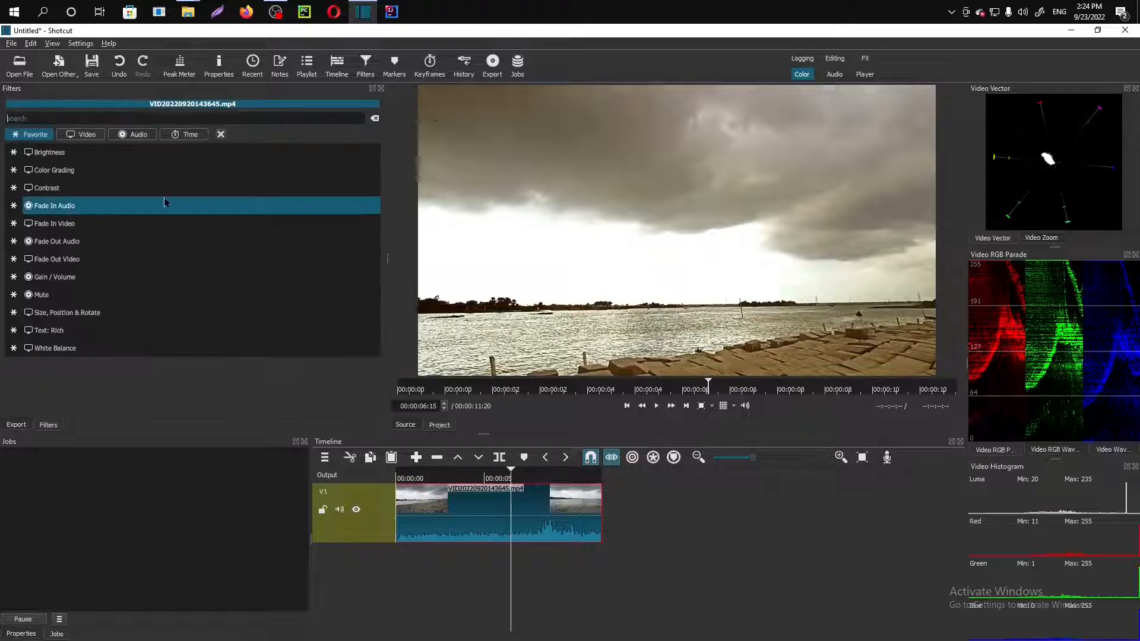
left_click(164, 121)
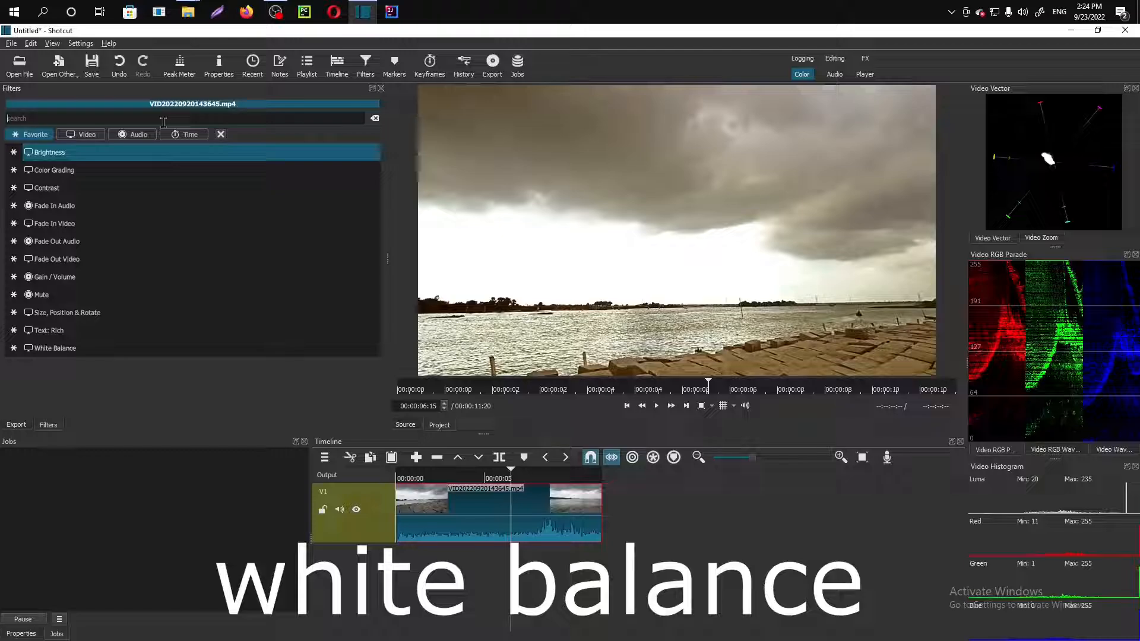
type("whit")
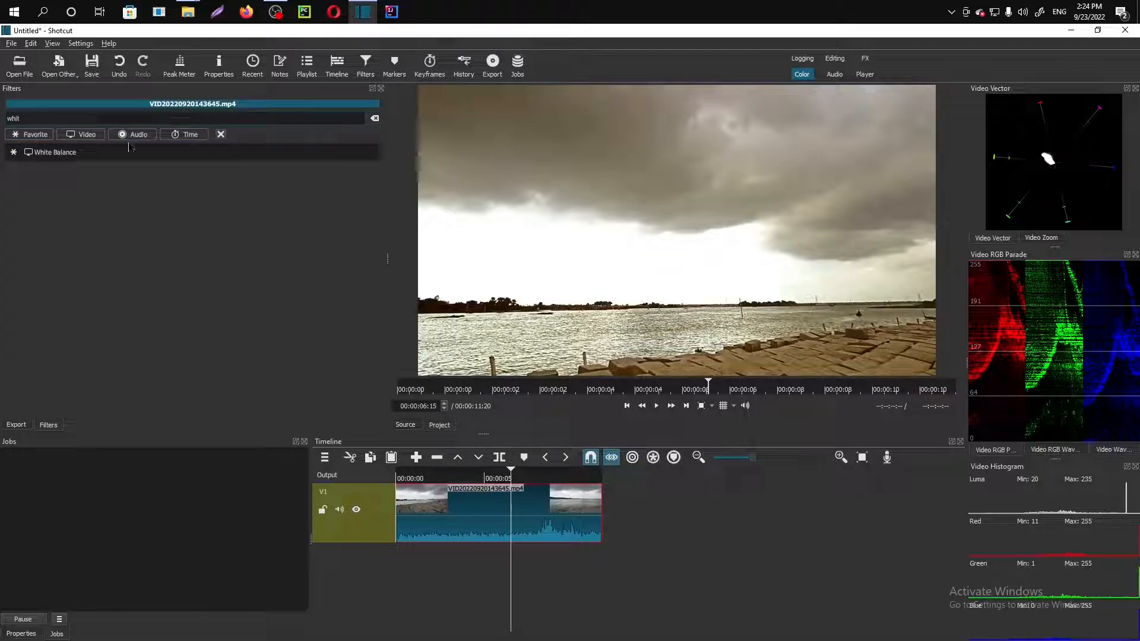
left_click(119, 154)
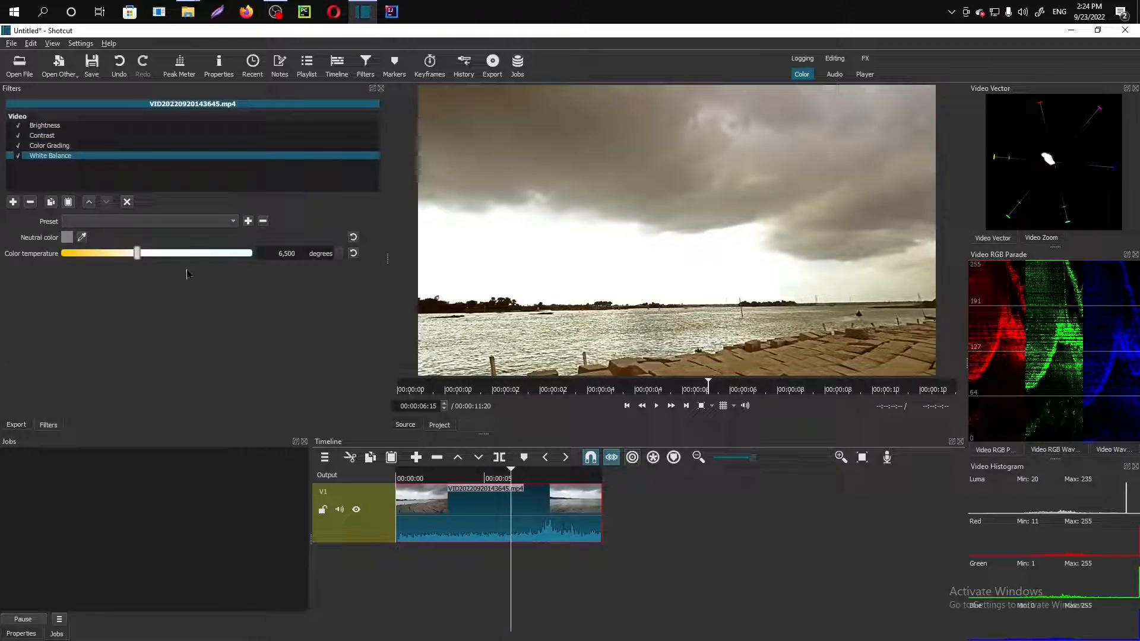
left_click_drag(135, 257, 158, 261)
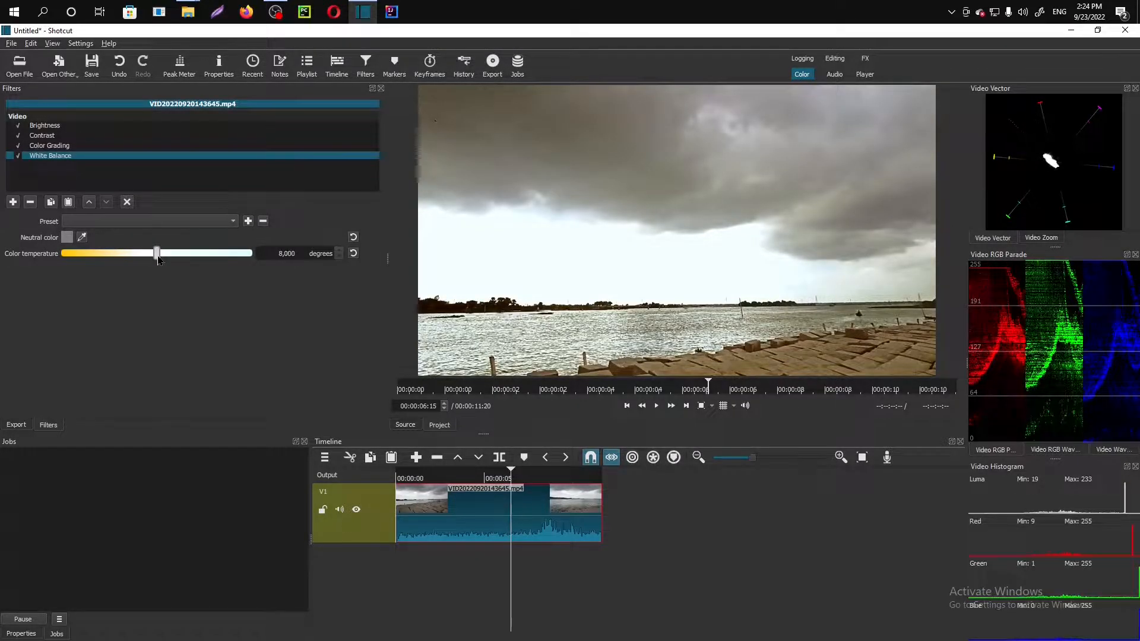
- Add a Hue/Lightness/Saturation filter, shift the hue slightly and raise the saturation
left_click(13, 206)
type("hue")
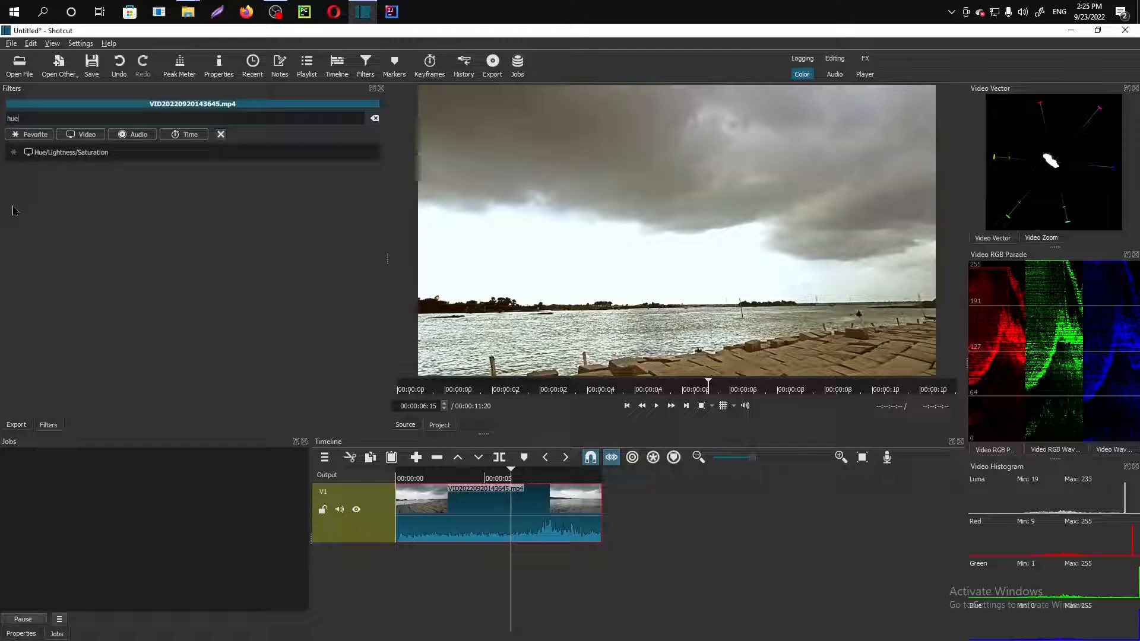
left_click(119, 156)
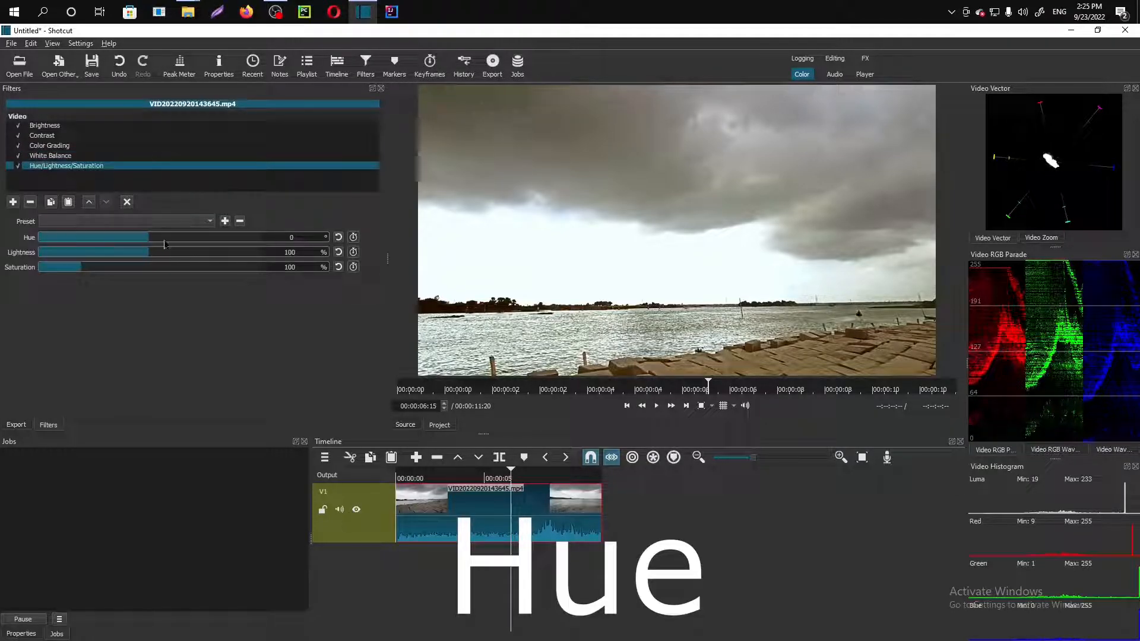
mouse_move(147, 242)
left_mouse_down()
mouse_move(185, 242)
mouse_move(154, 255)
left_mouse_up()
mouse_move(81, 267)
left_mouse_down()
mouse_move(71, 267)
mouse_move(98, 268)
left_mouse_up()
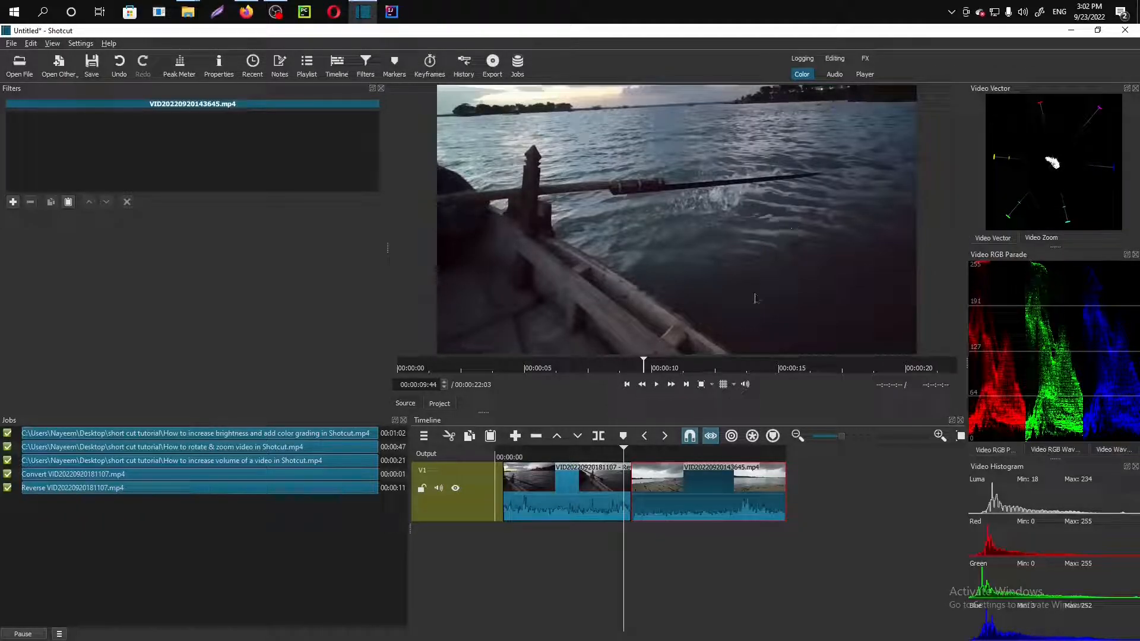
- Open the properties of the clip VID20220920143645.mp4 and set its speed to 1.5x
left_click(656, 384)
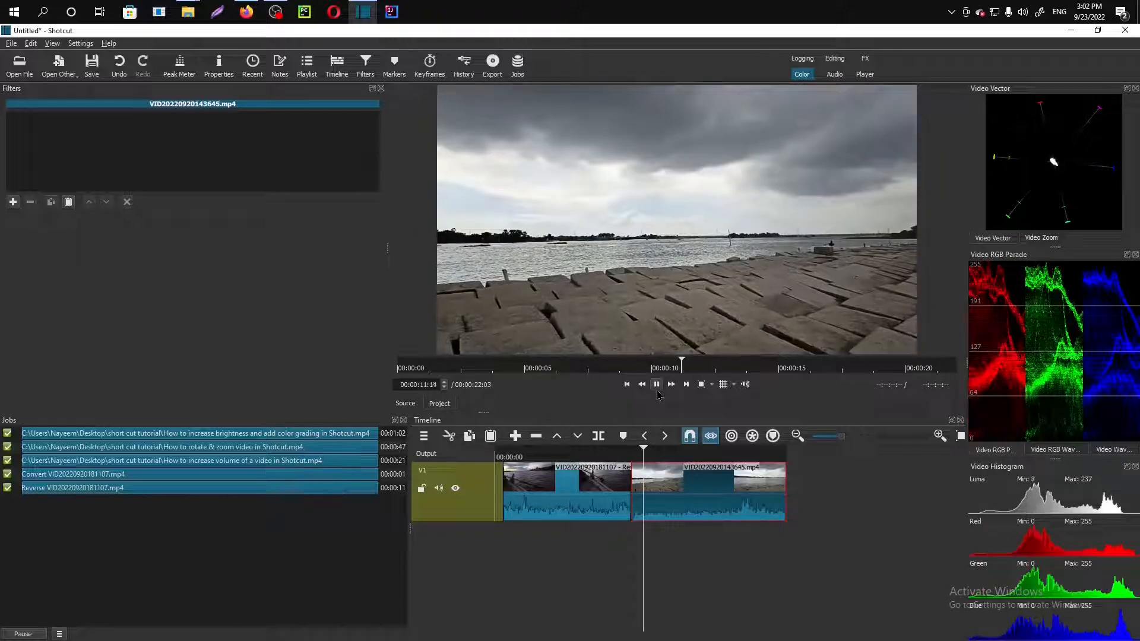
left_click(657, 386)
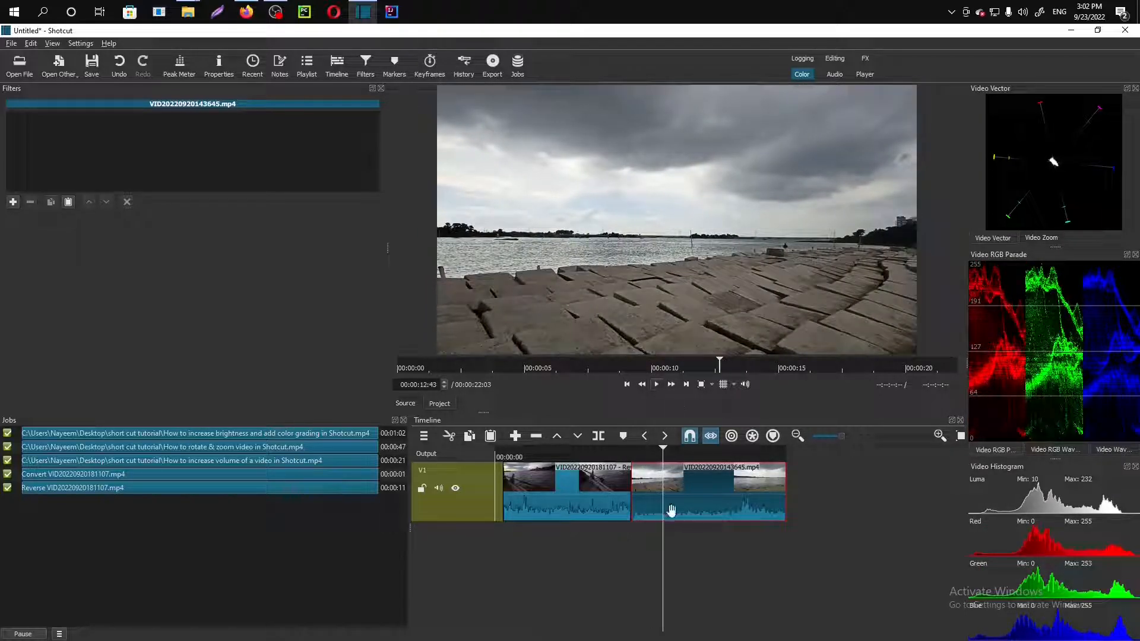
right_click(681, 490)
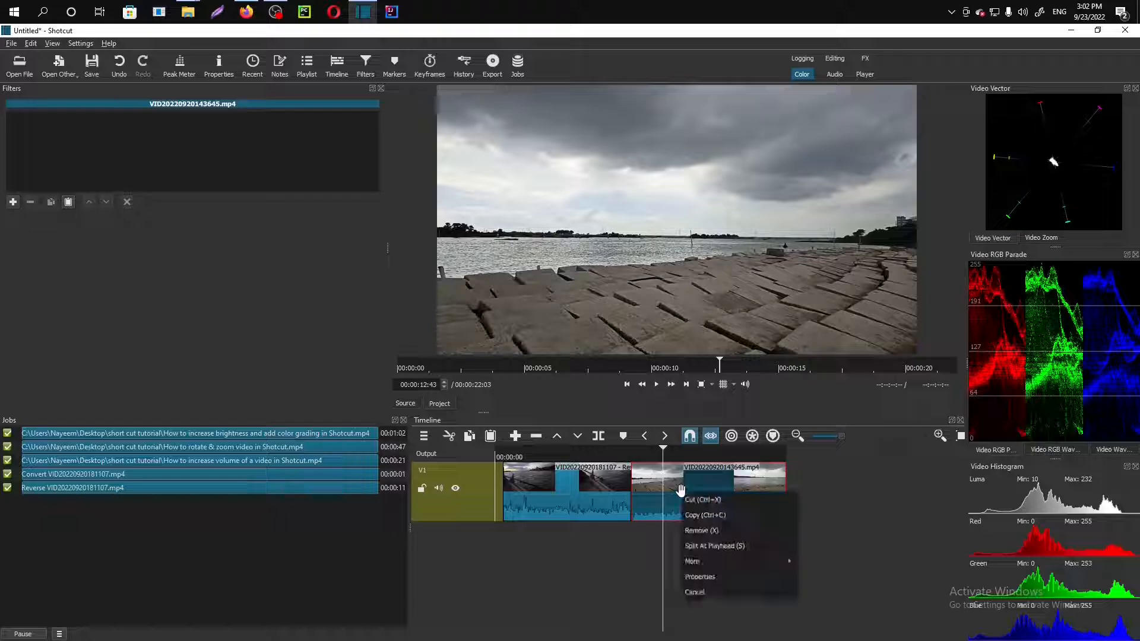
left_click(710, 584)
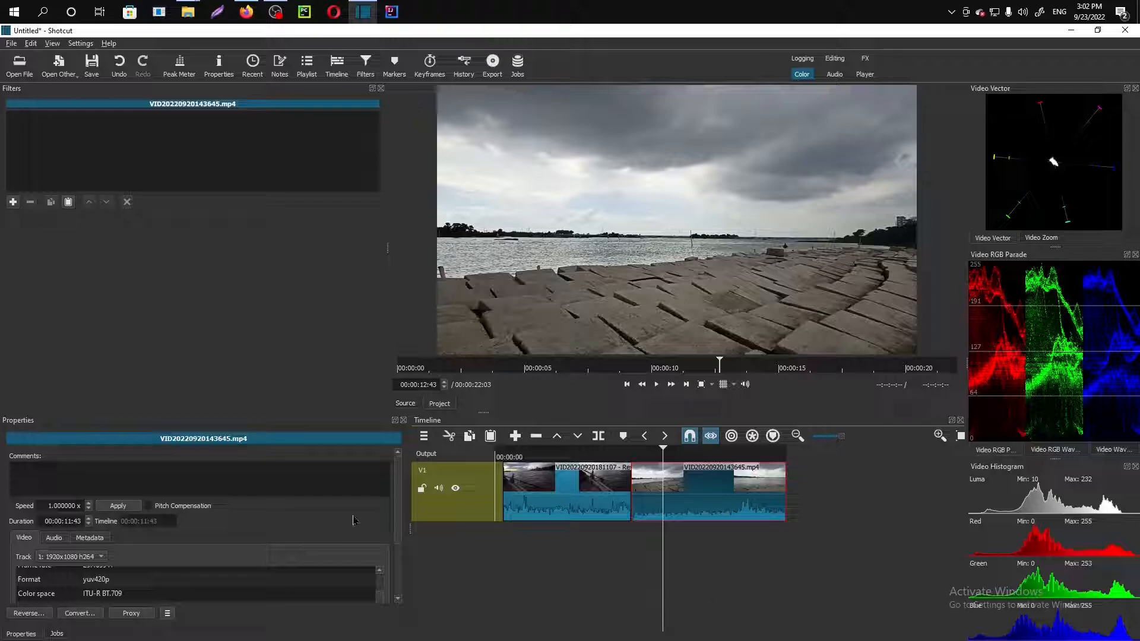
scroll(394, 490, "down", 3)
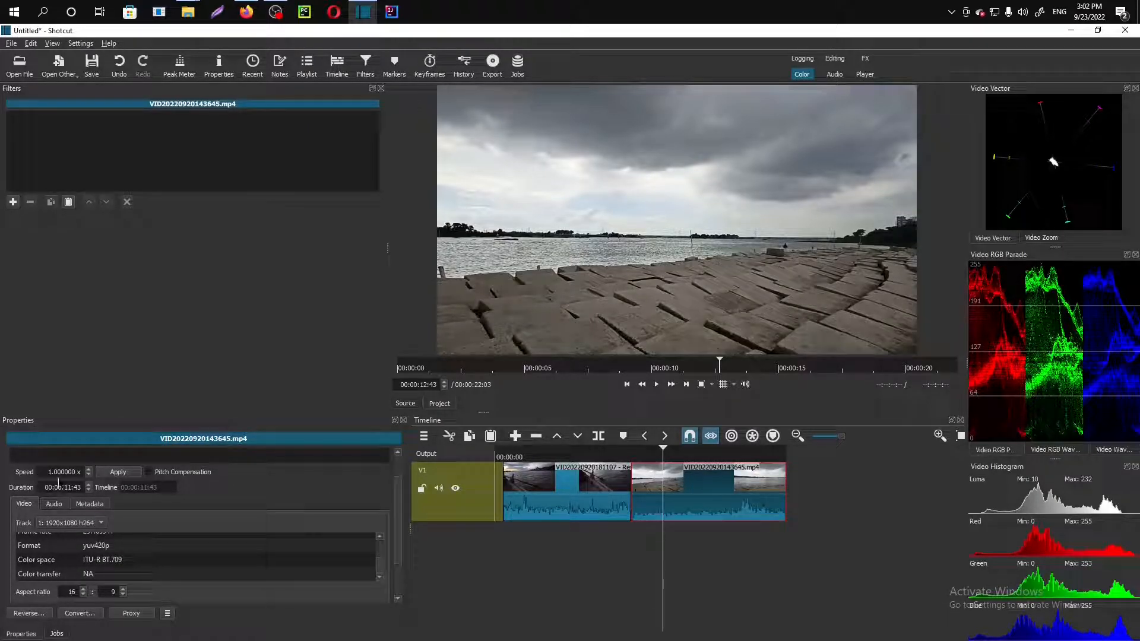
left_click(90, 469)
left_click(90, 470)
left_click(89, 470)
- Play back the sped-up clip from near its beginning to check the faster motion
left_click(657, 385)
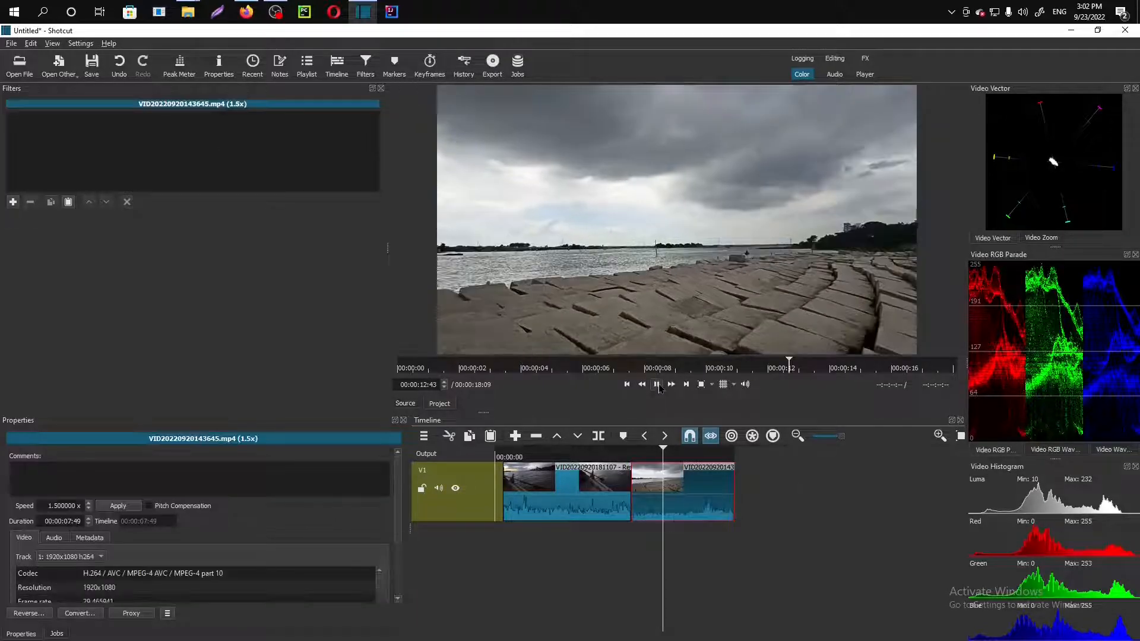
left_click(642, 435)
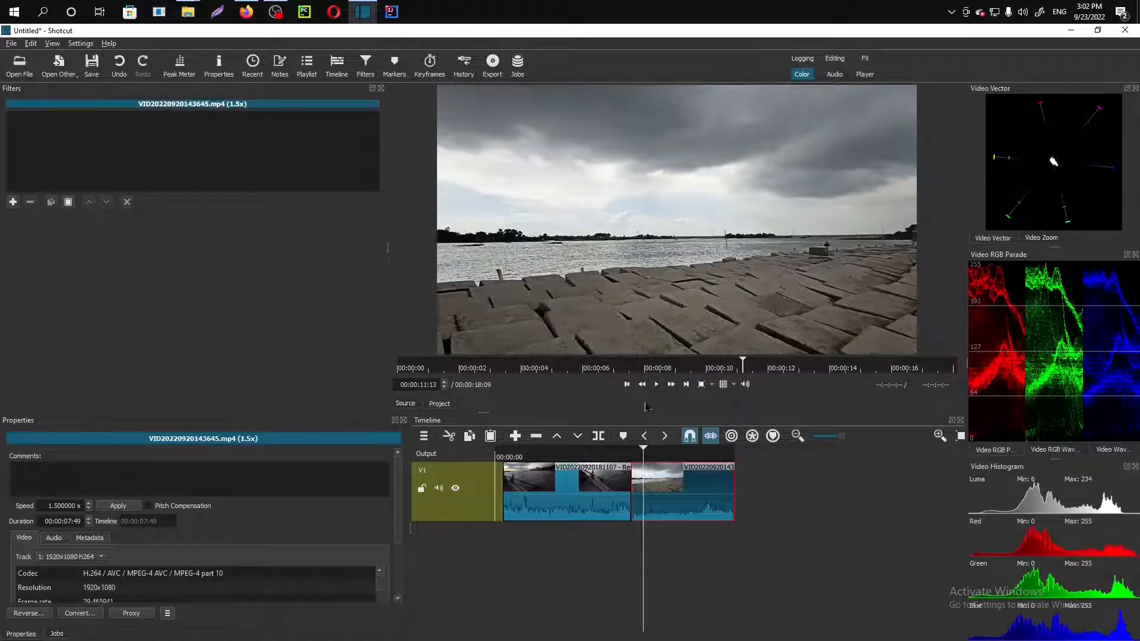
left_click(657, 385)
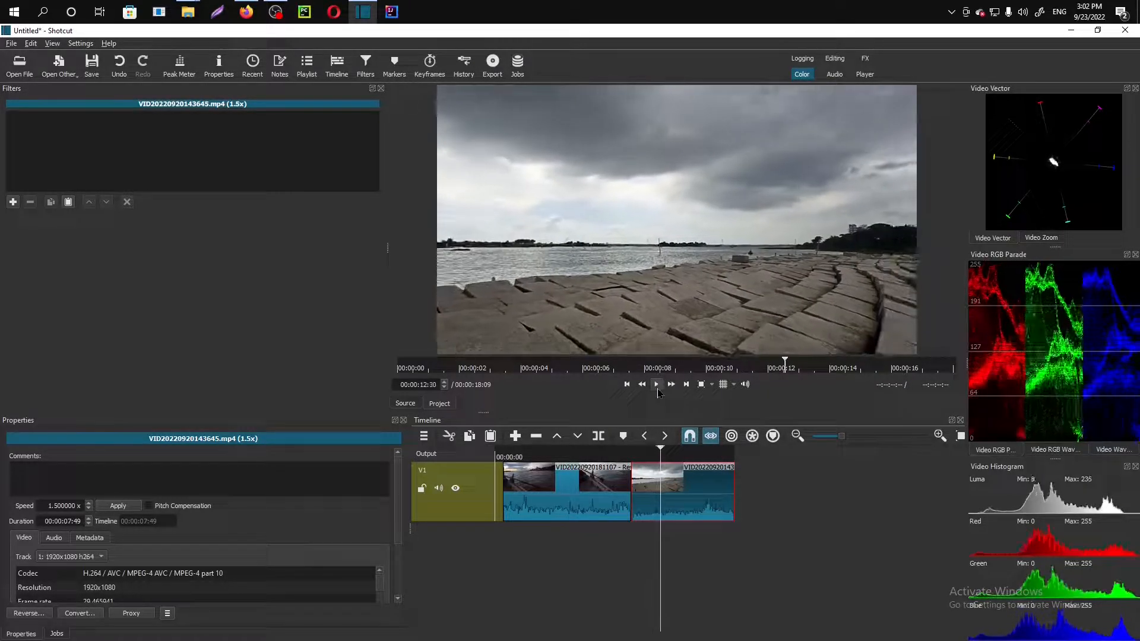
left_click(657, 386)
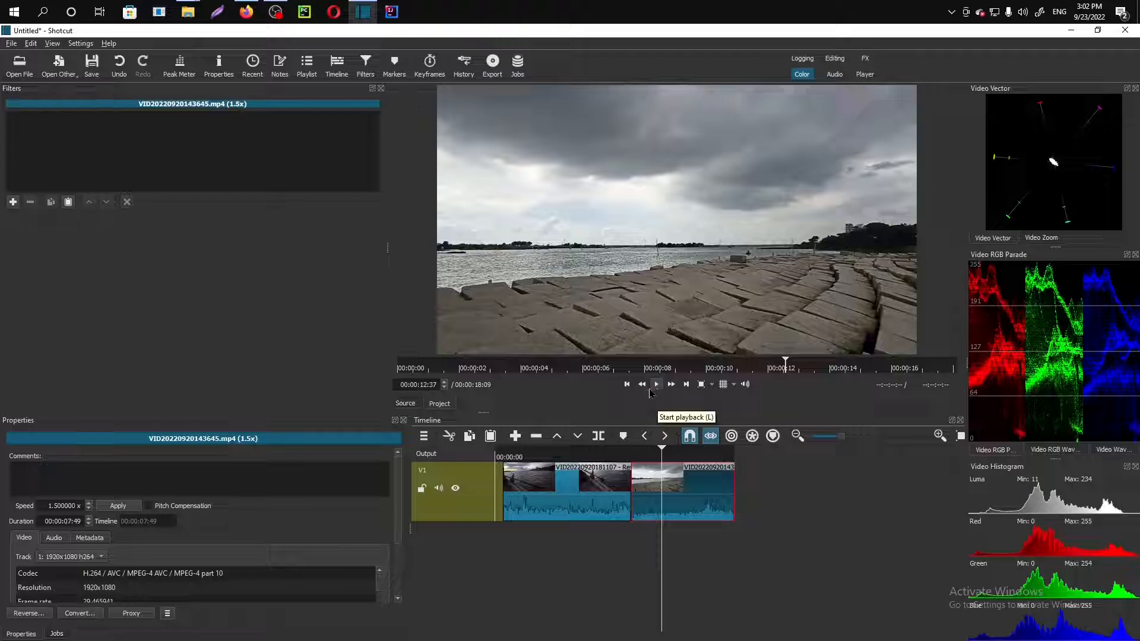
- Set the speed of VID20220920143645.mp4 to 0.6x and play back the slowed clip
left_click(89, 509)
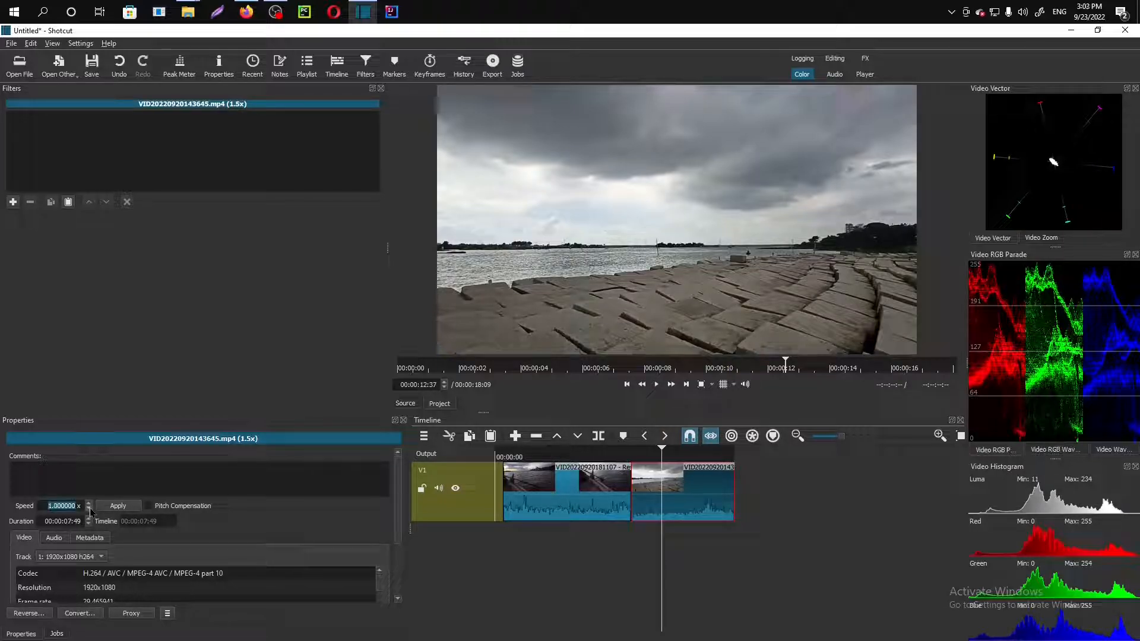
left_click(89, 508)
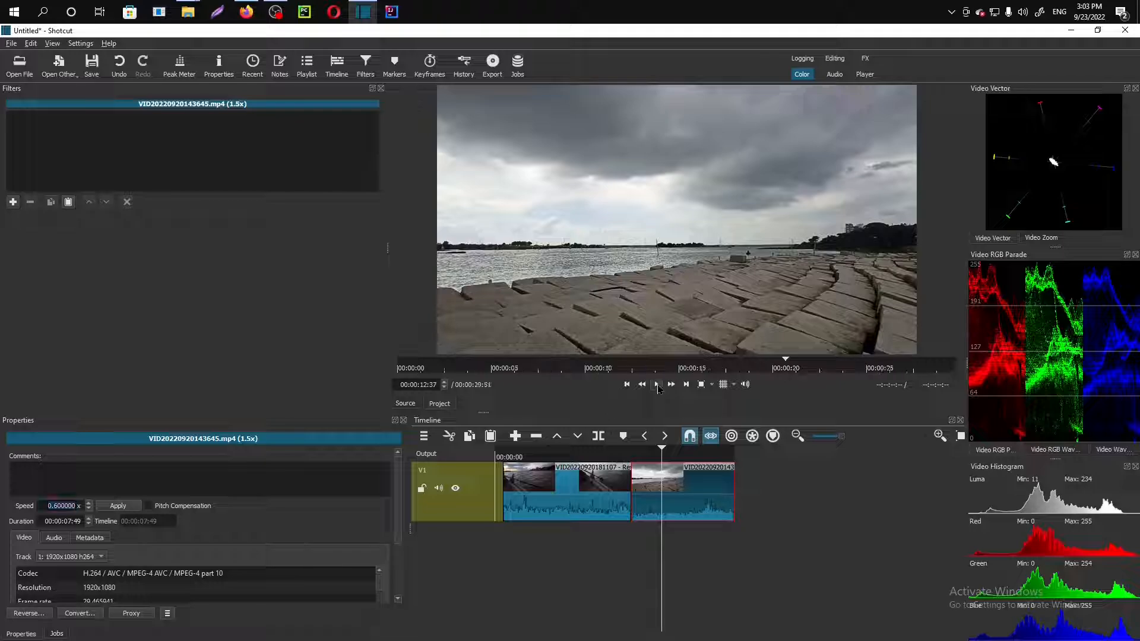
left_click(657, 385)
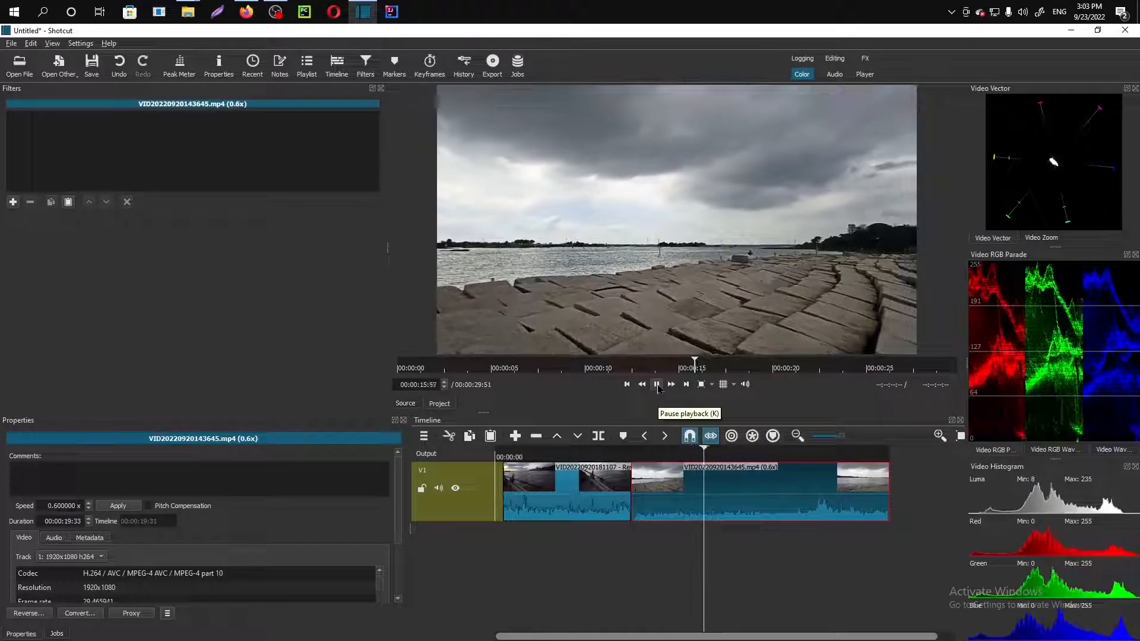
left_click(657, 386)
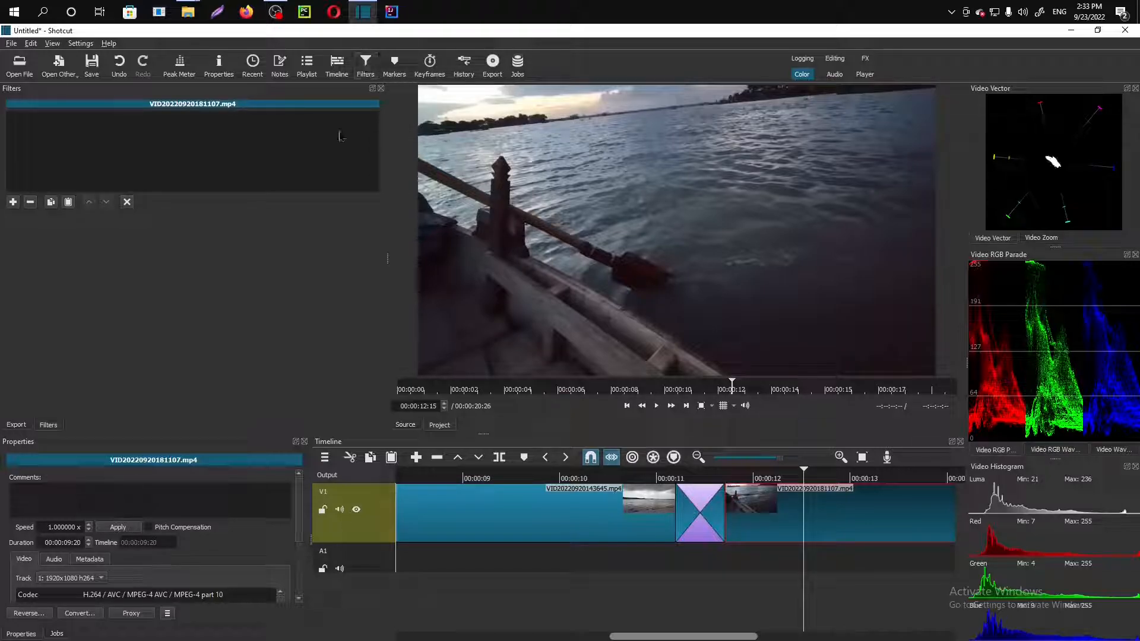
- Add a Gain / Volume filter to VID20220920181107.mp4 and raise its level above 0 dB
left_click(12, 202)
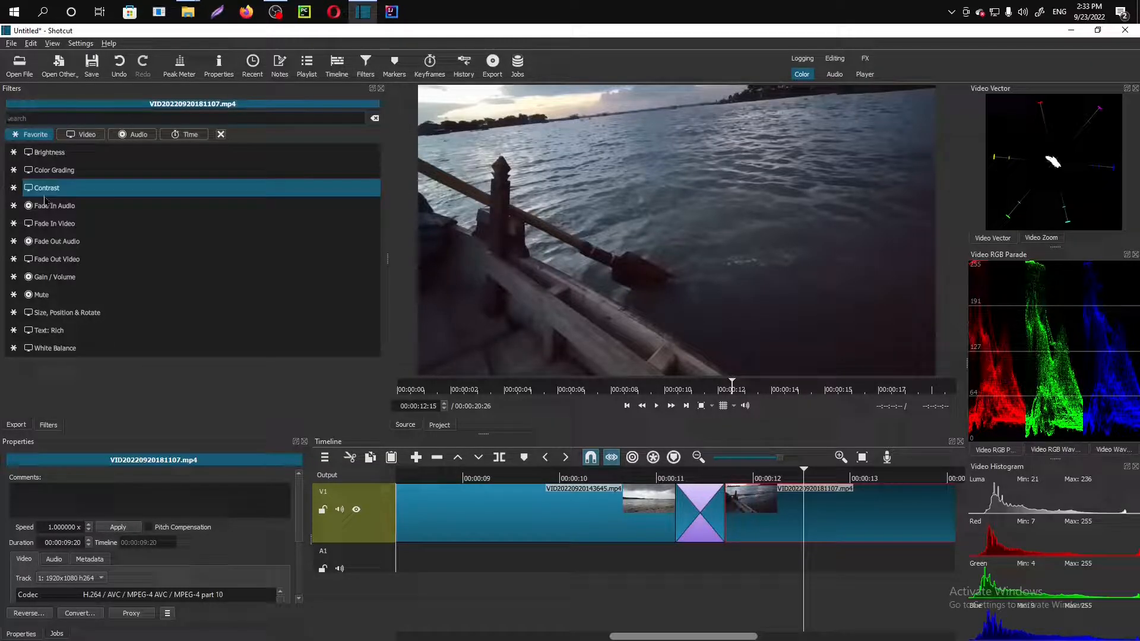
type("gain")
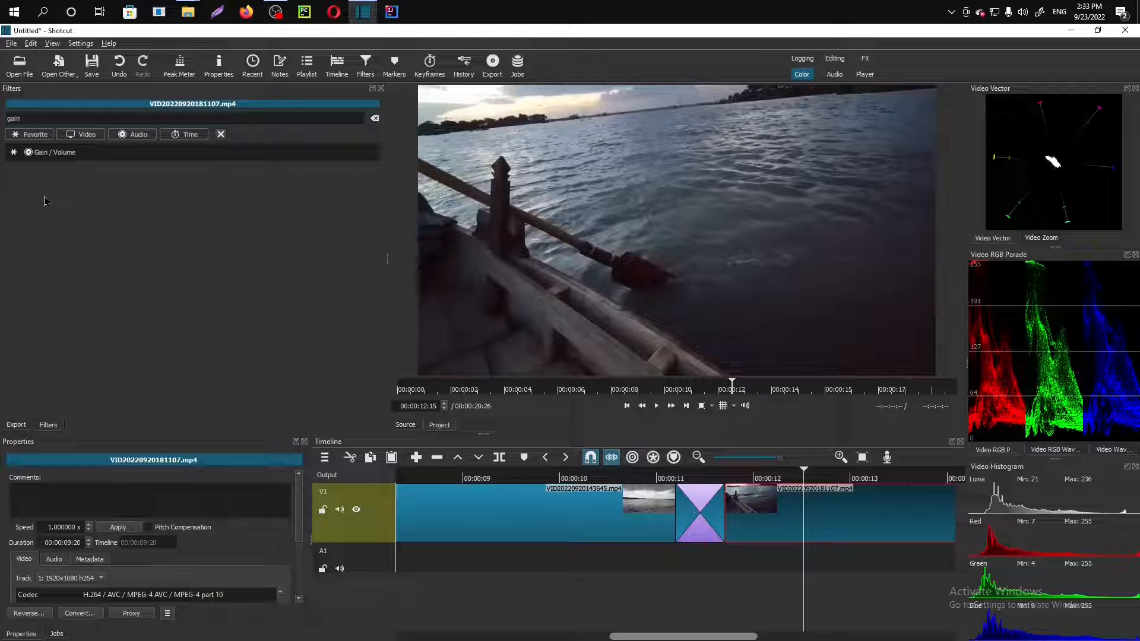
left_click(94, 152)
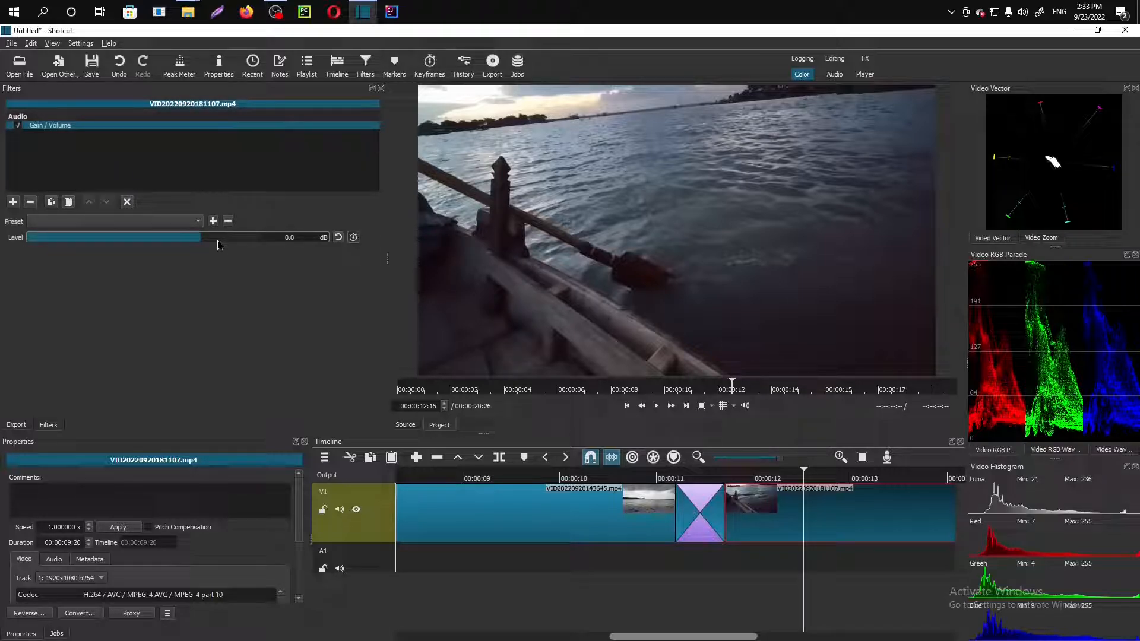
left_click_drag(216, 243, 262, 240)
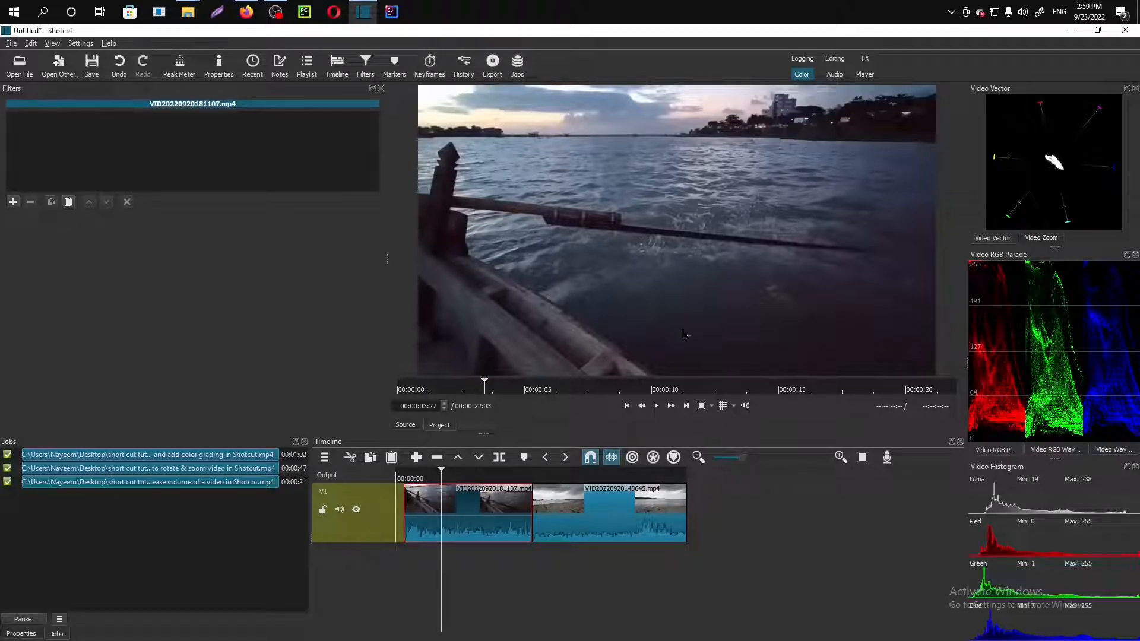
- Play part of the clip VID20220920181107.mp4 and open its properties
left_click(657, 406)
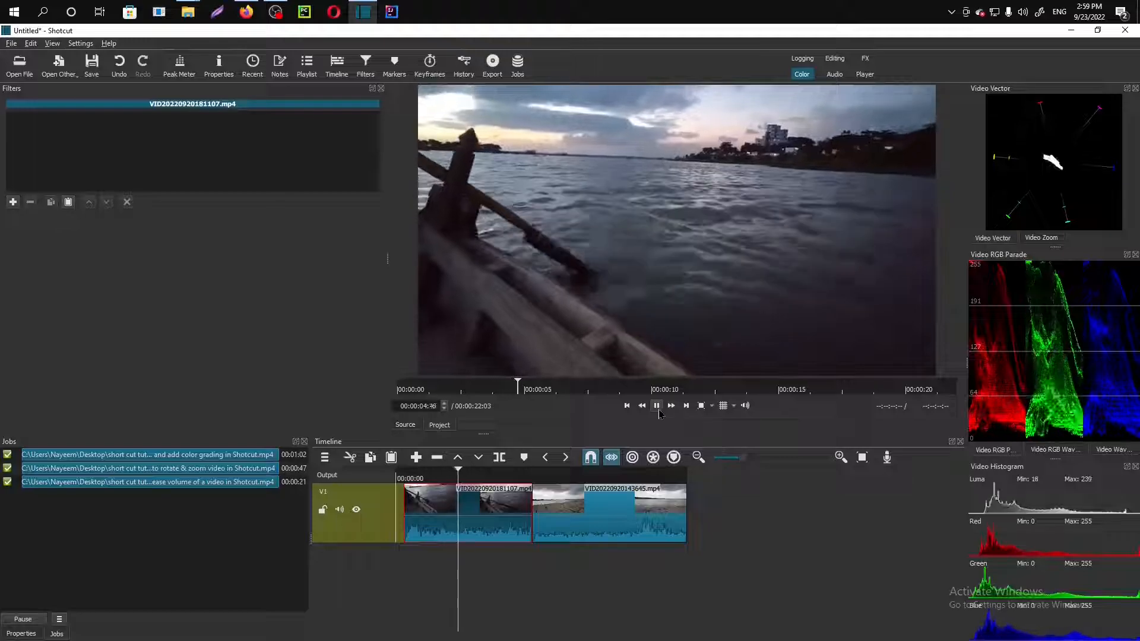
left_click(657, 408)
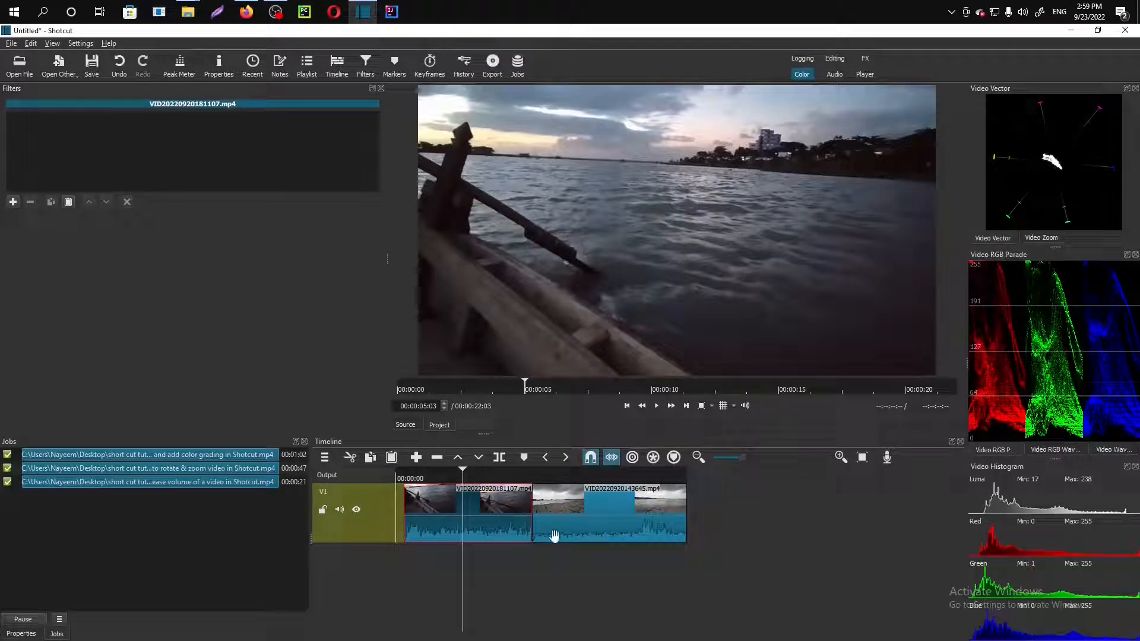
right_click(483, 506)
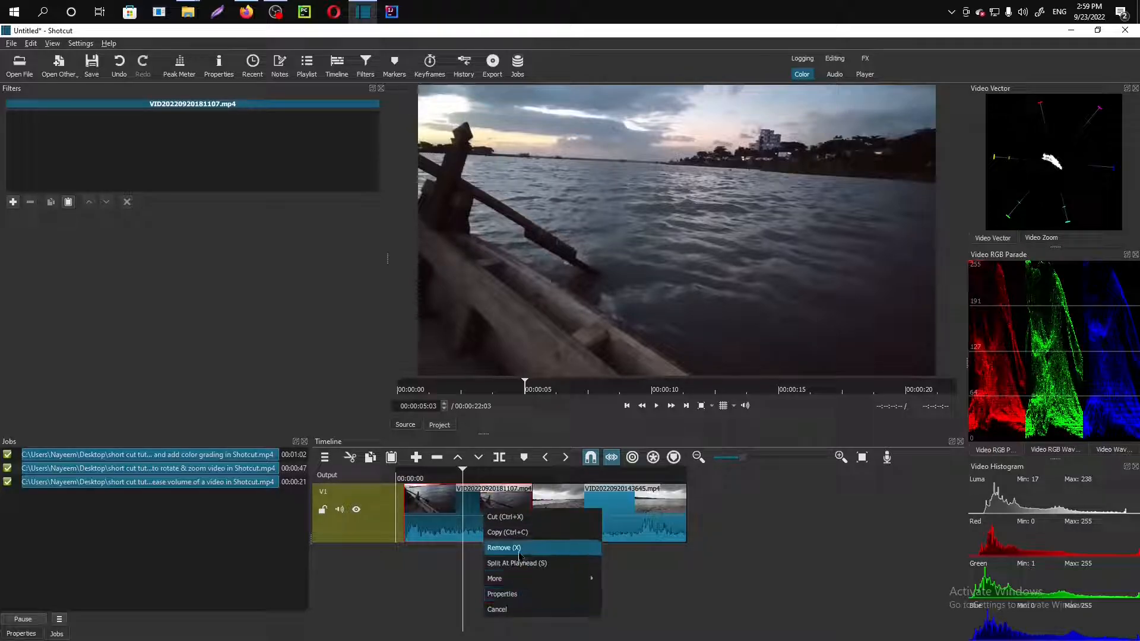
mouse_move(517, 582)
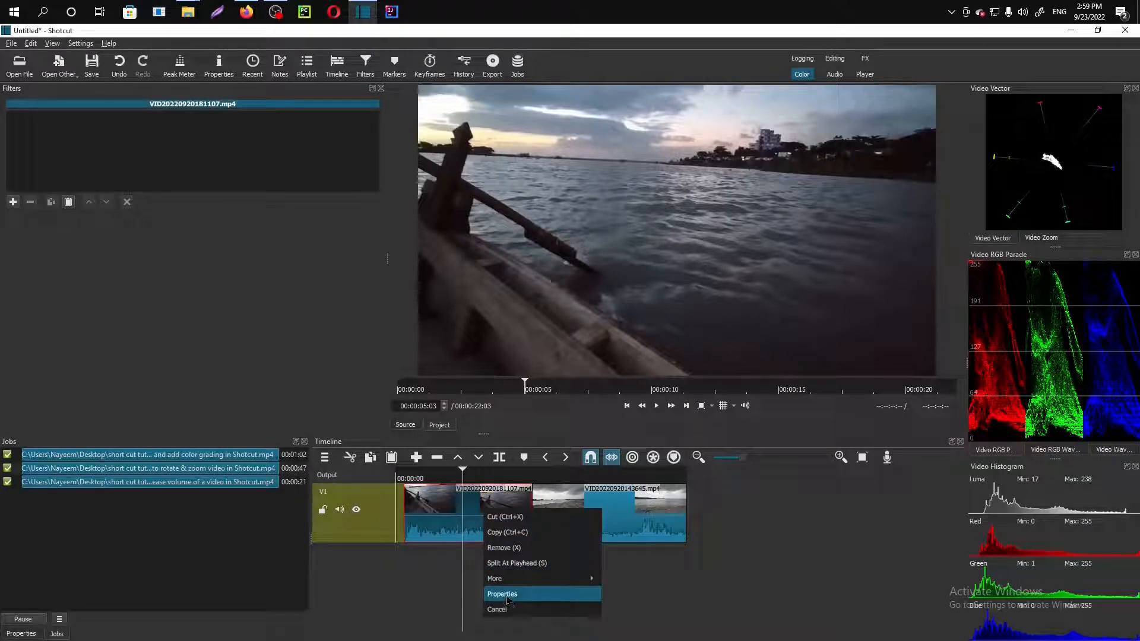
left_click(508, 600)
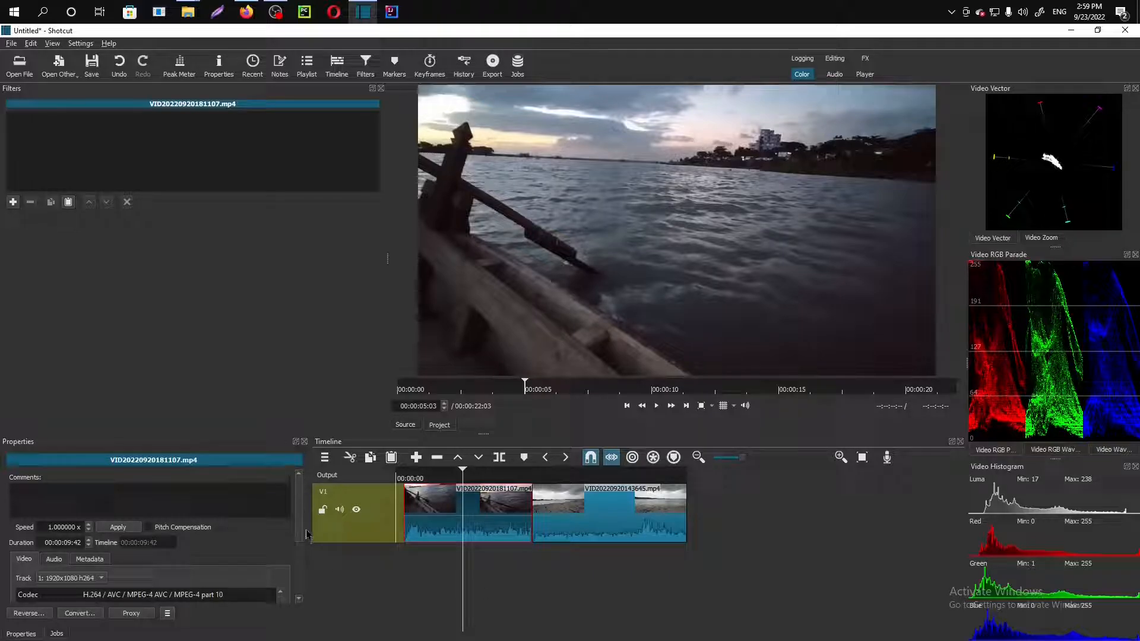
left_click_drag(299, 520, 299, 560)
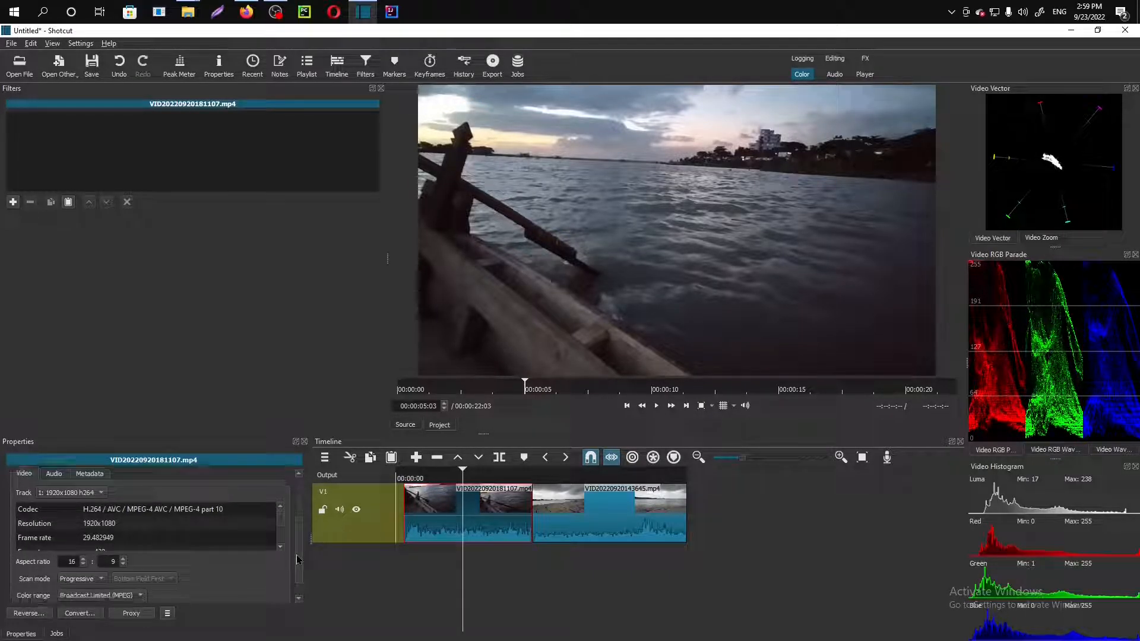
left_click(30, 613)
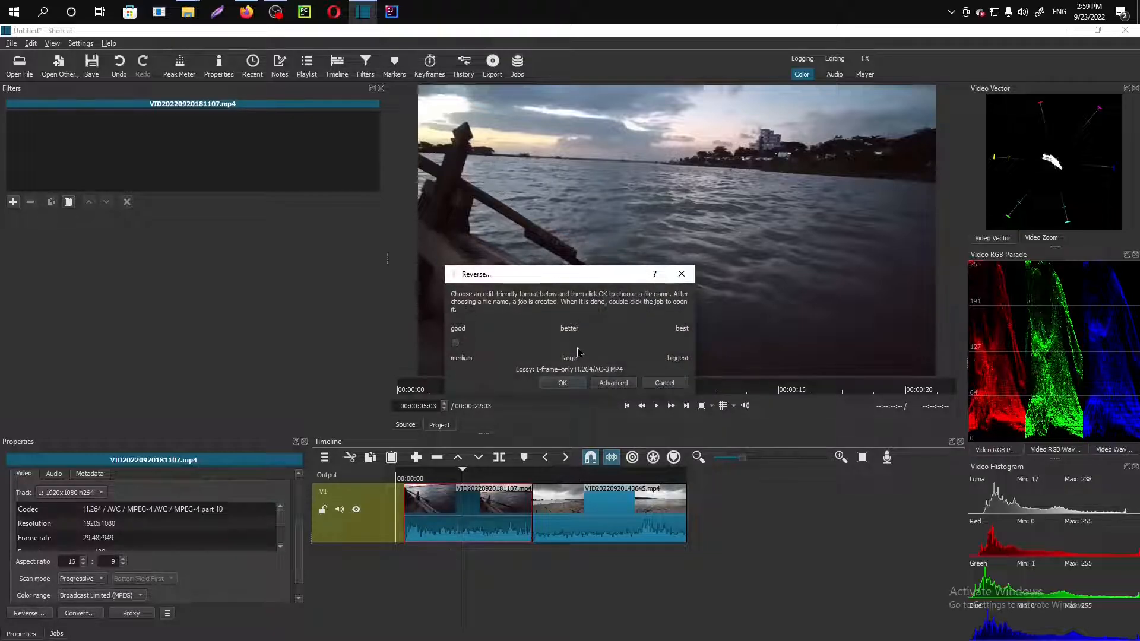
left_click(575, 344)
left_click(666, 346)
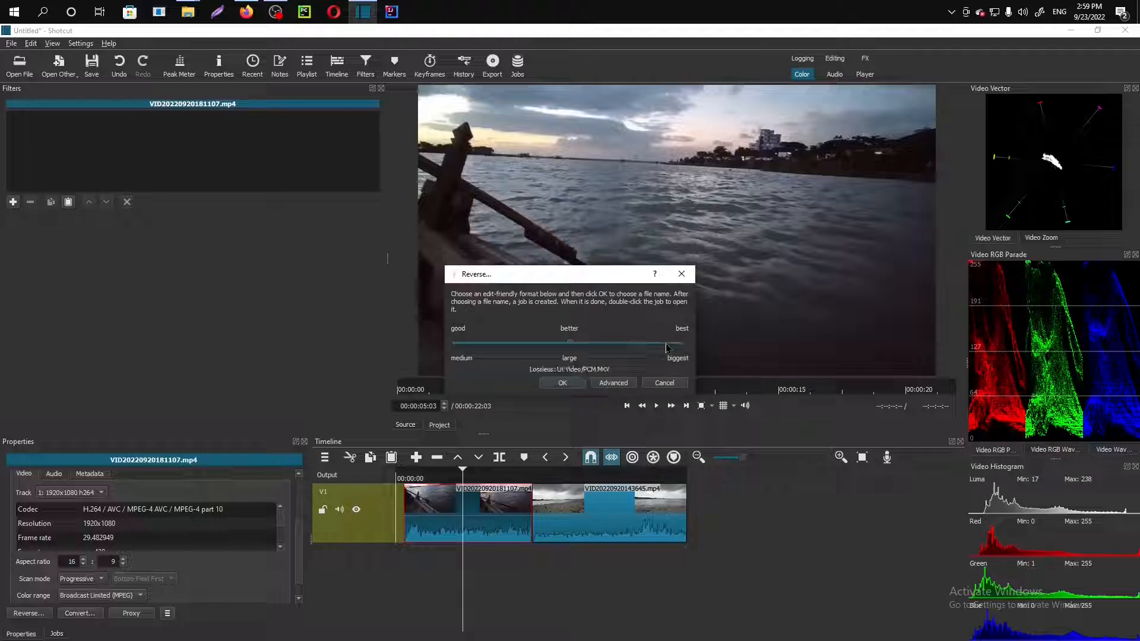
left_click(562, 383)
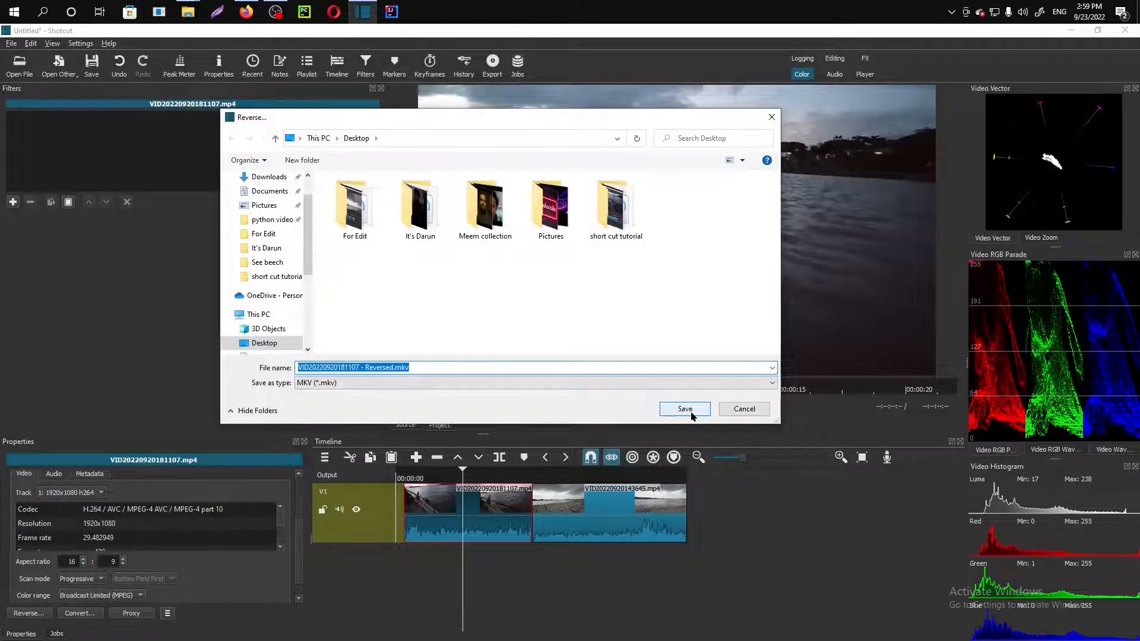
left_click(690, 414)
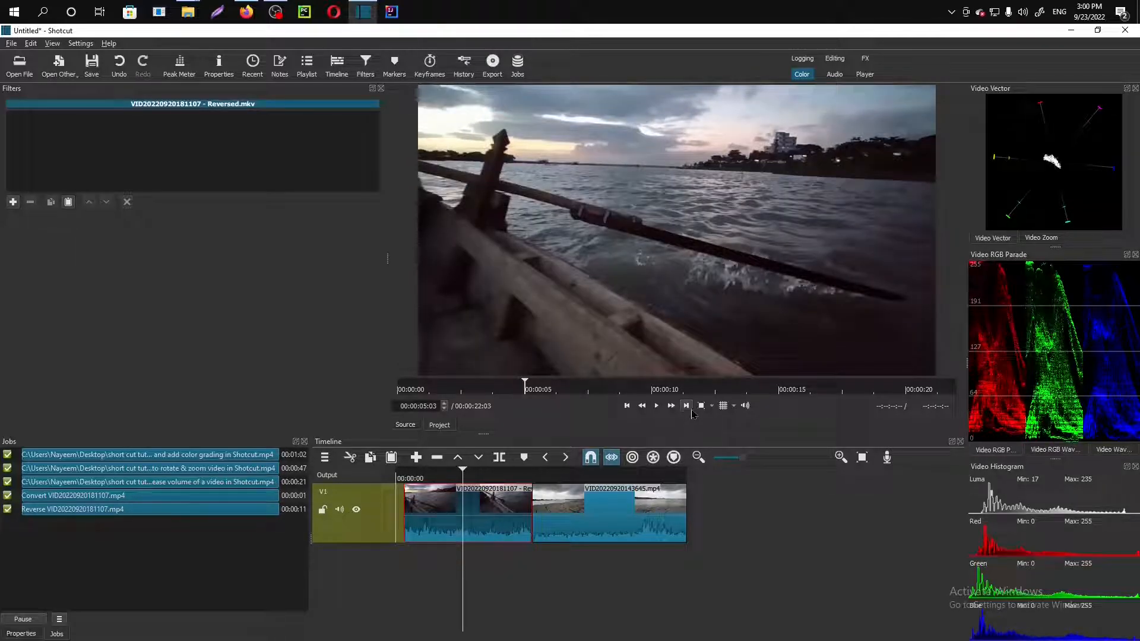
- Play back the reversed clip from near its beginning on the timeline
left_click(426, 477)
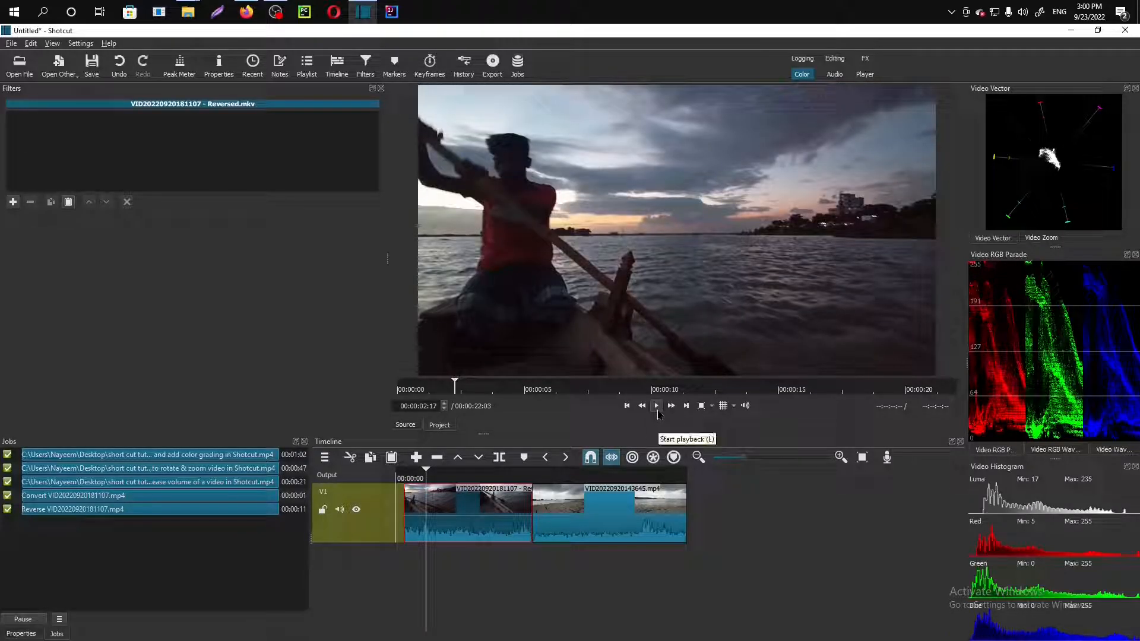
left_click(657, 407)
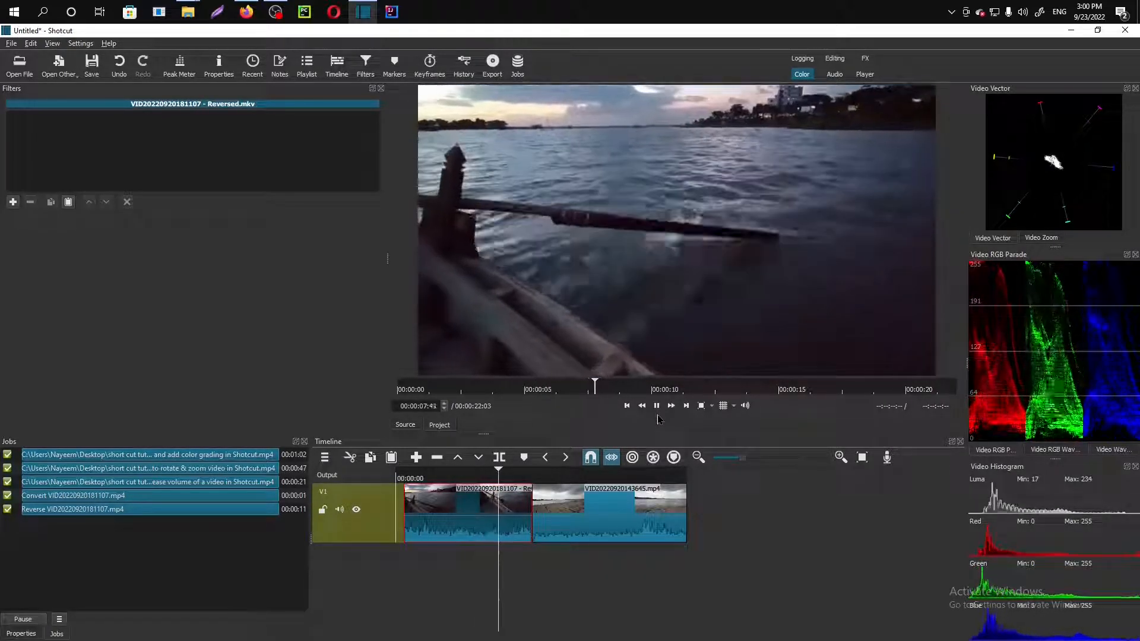
left_click(657, 408)
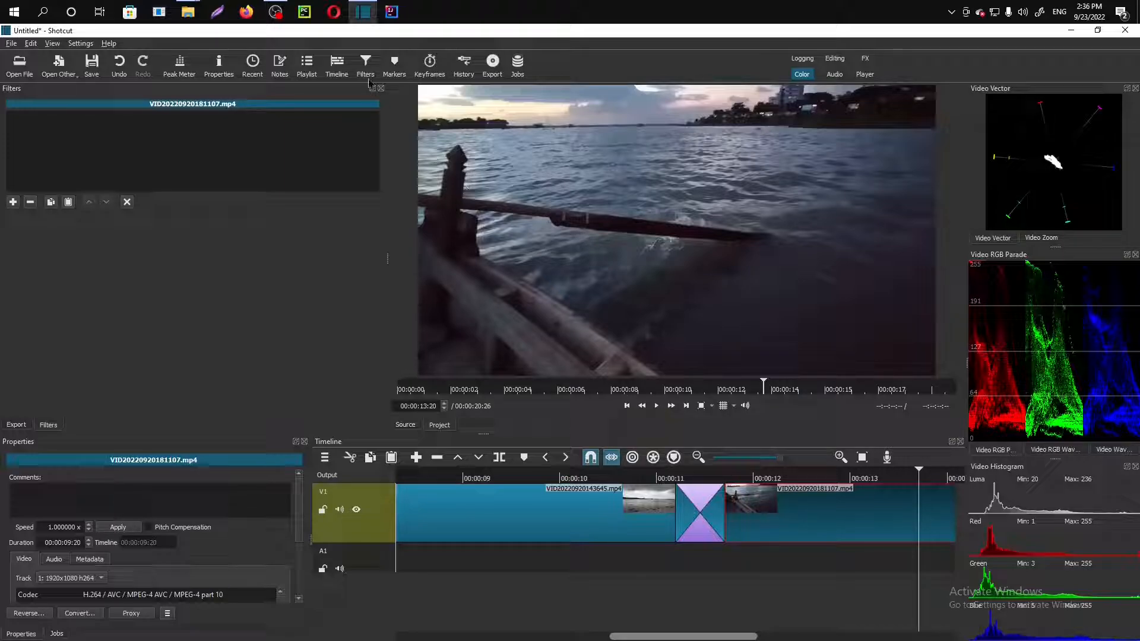
- Add a Size, Position & Rotate filter to VID20220920181107.mp4 and rotate the picture to about 296.2 degrees
left_click(14, 203)
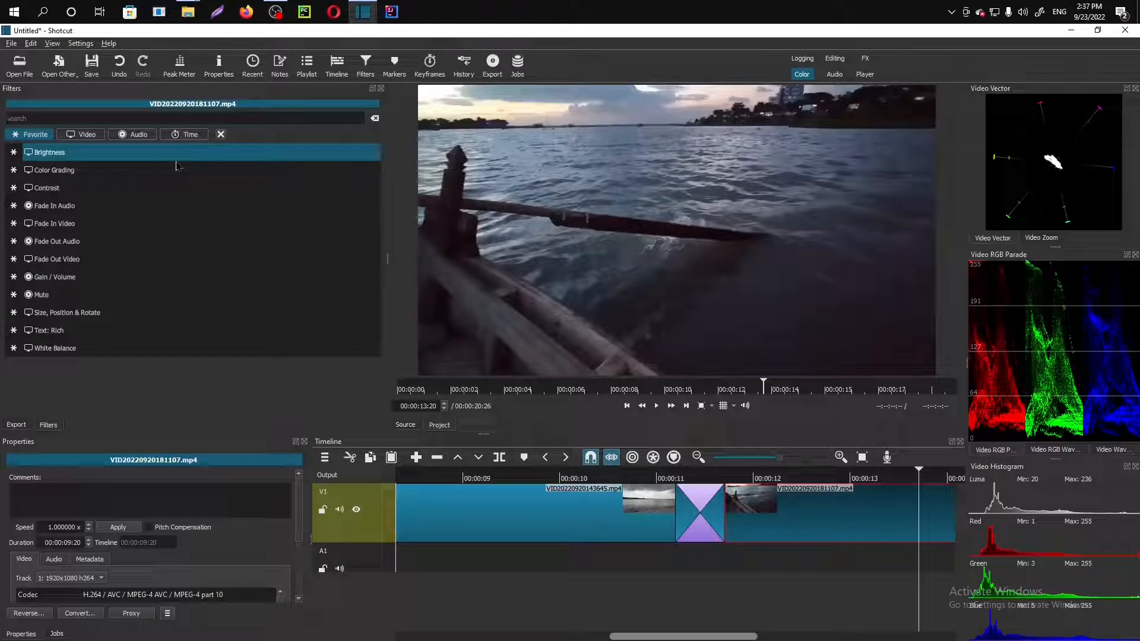
type("size")
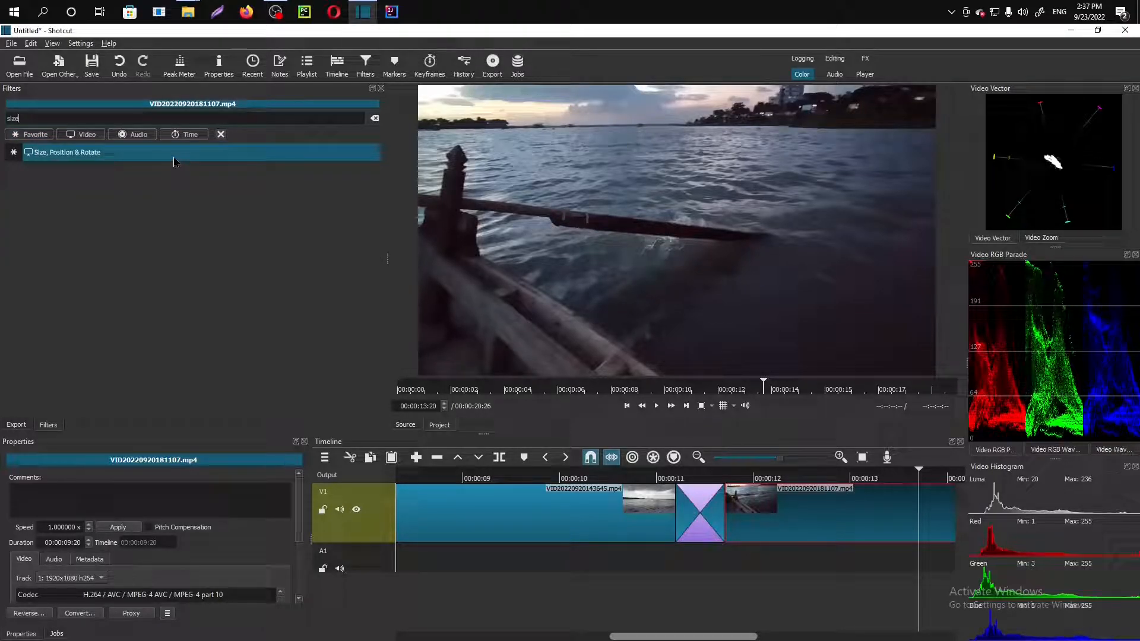
left_click(174, 157)
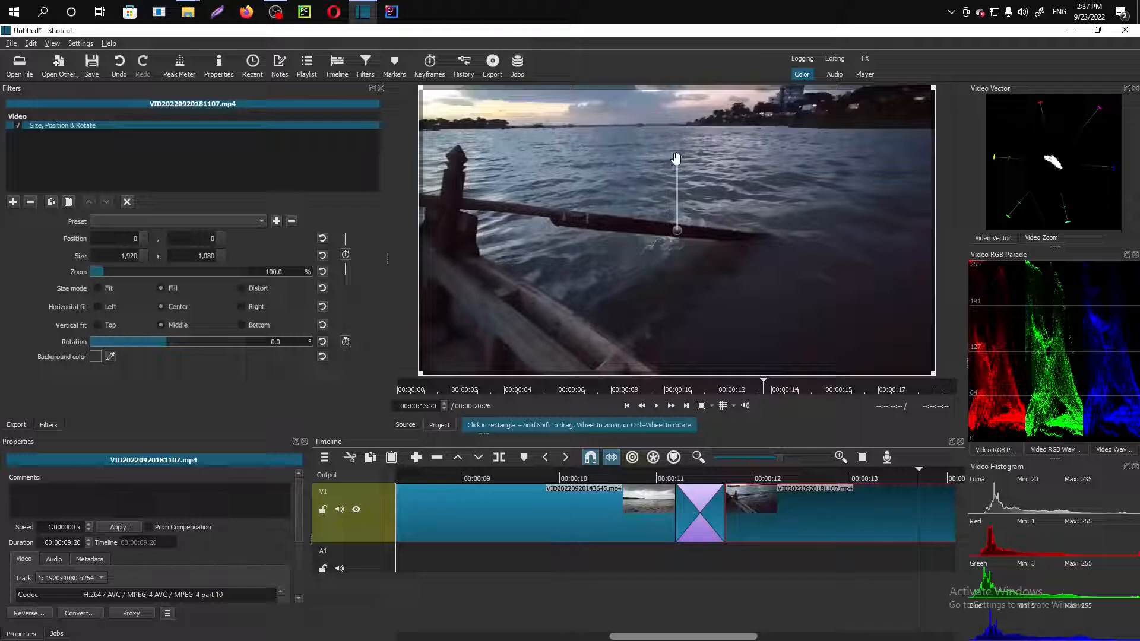
left_click_drag(677, 159, 608, 204)
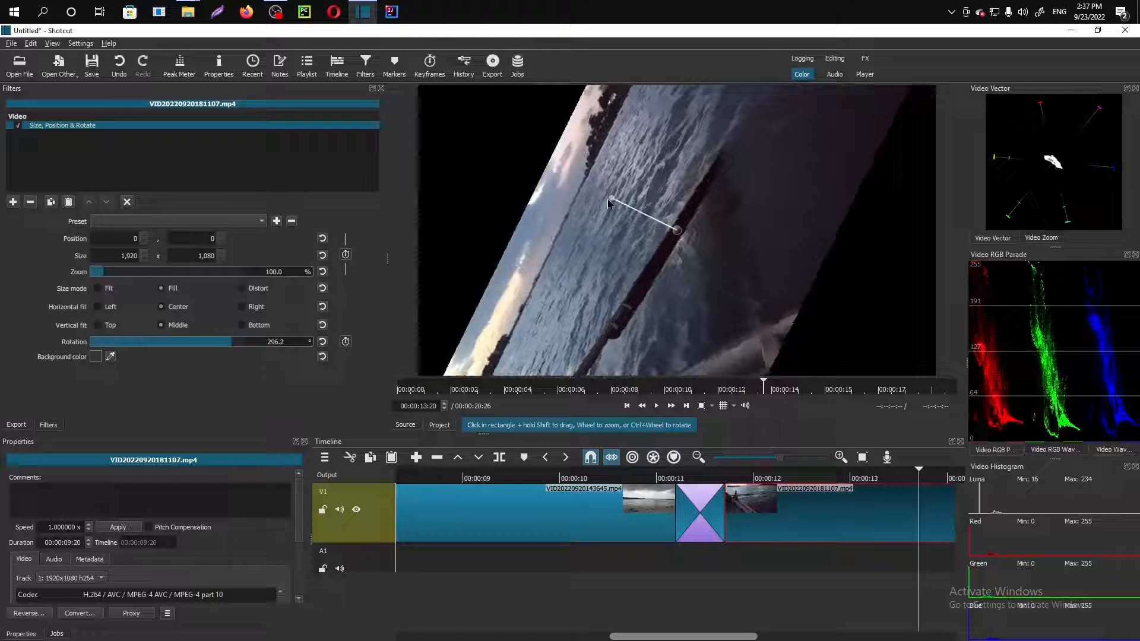
- Undo the last timeline edit
key("ctrl+z")
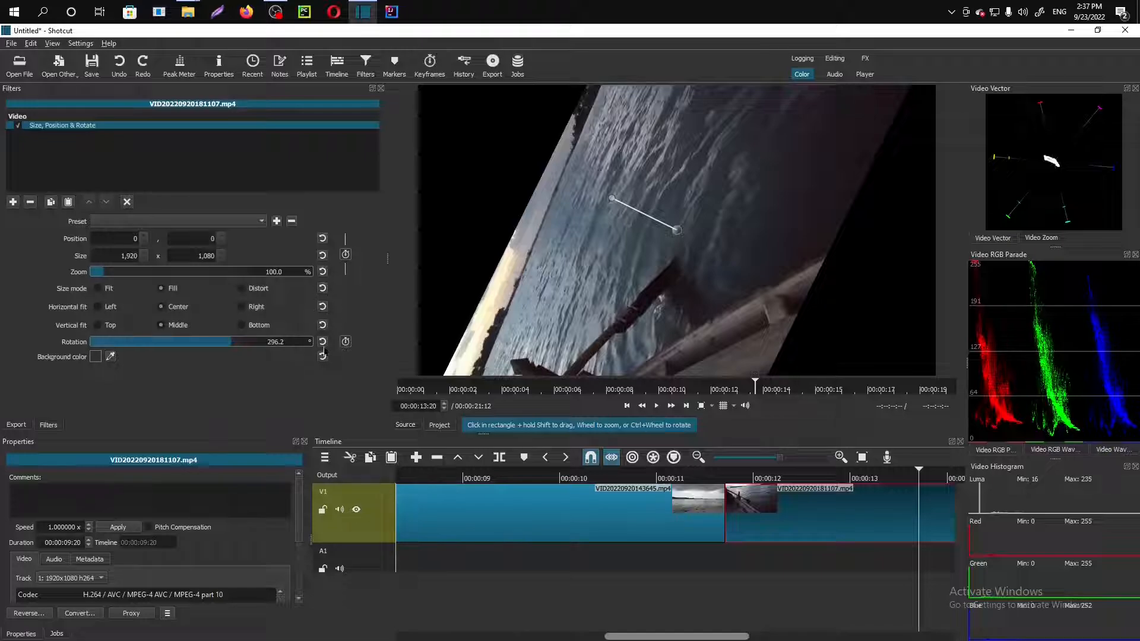
- Reset the rotation of VID20220920181107.mp4, try 10 and 180 degrees, and set it to 90 degrees
left_click(321, 343)
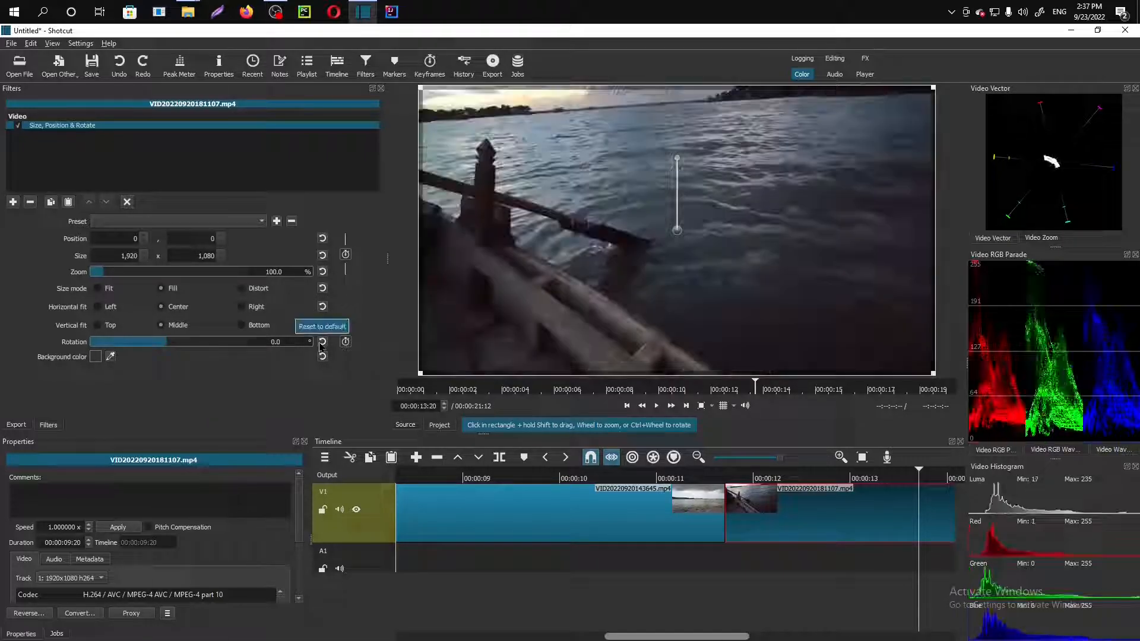
left_click(276, 348)
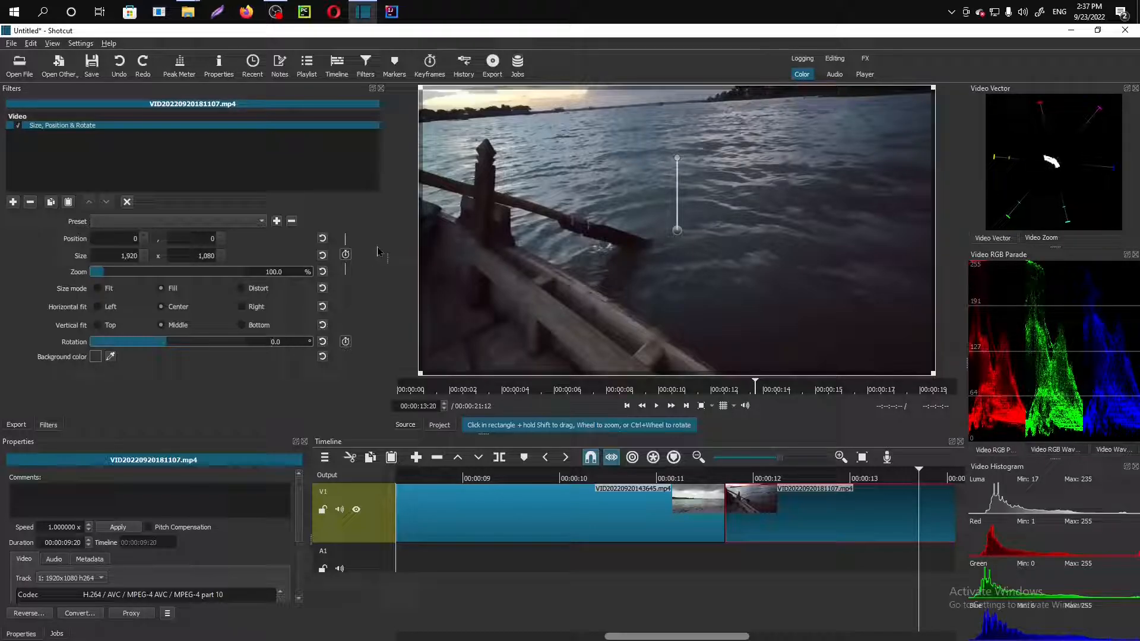
type("1")
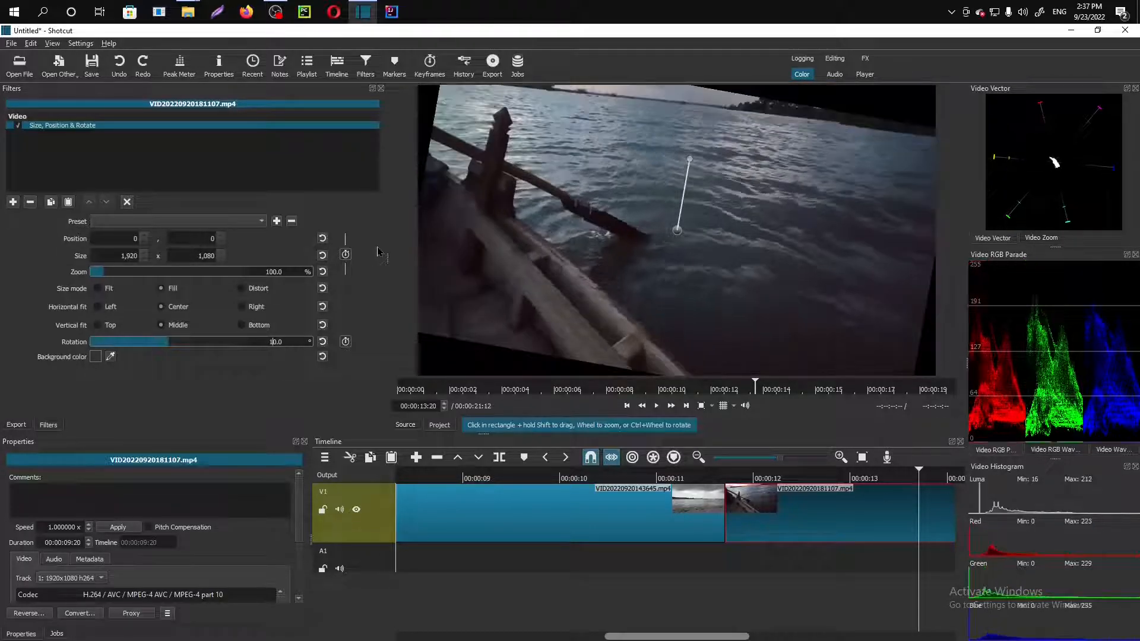
type("8")
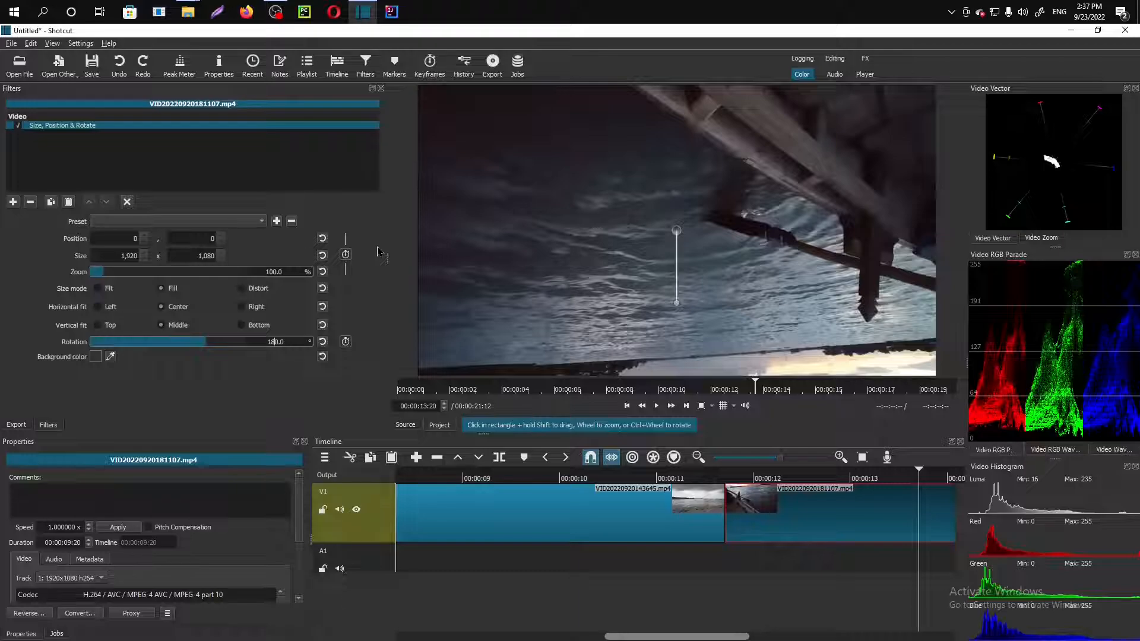
key("BackSpace")
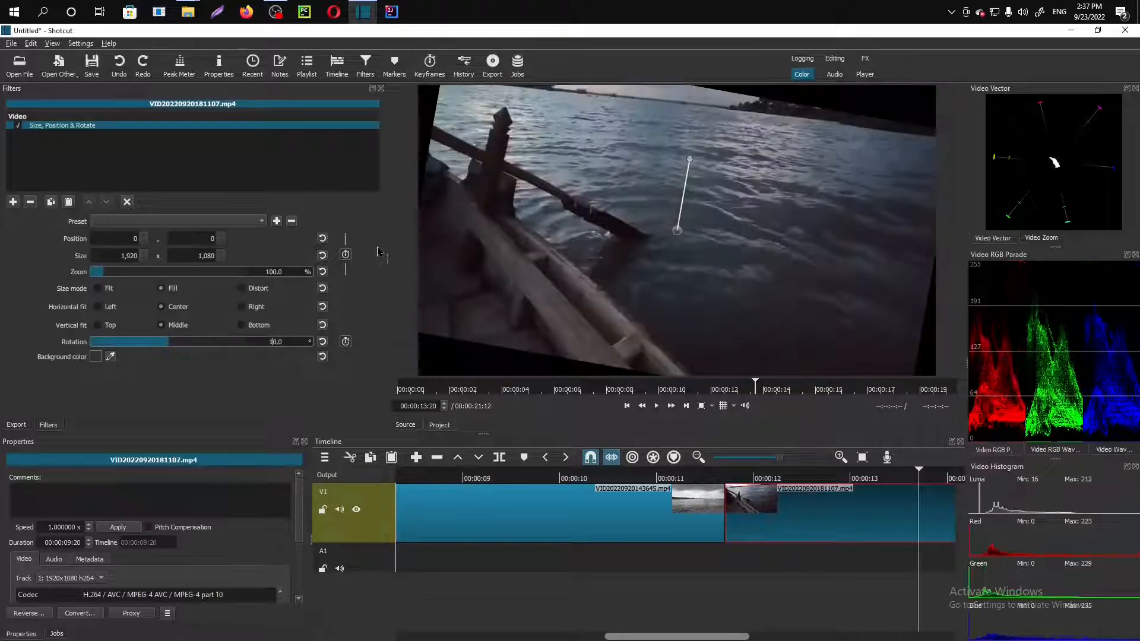
key("BackSpace")
type("9")
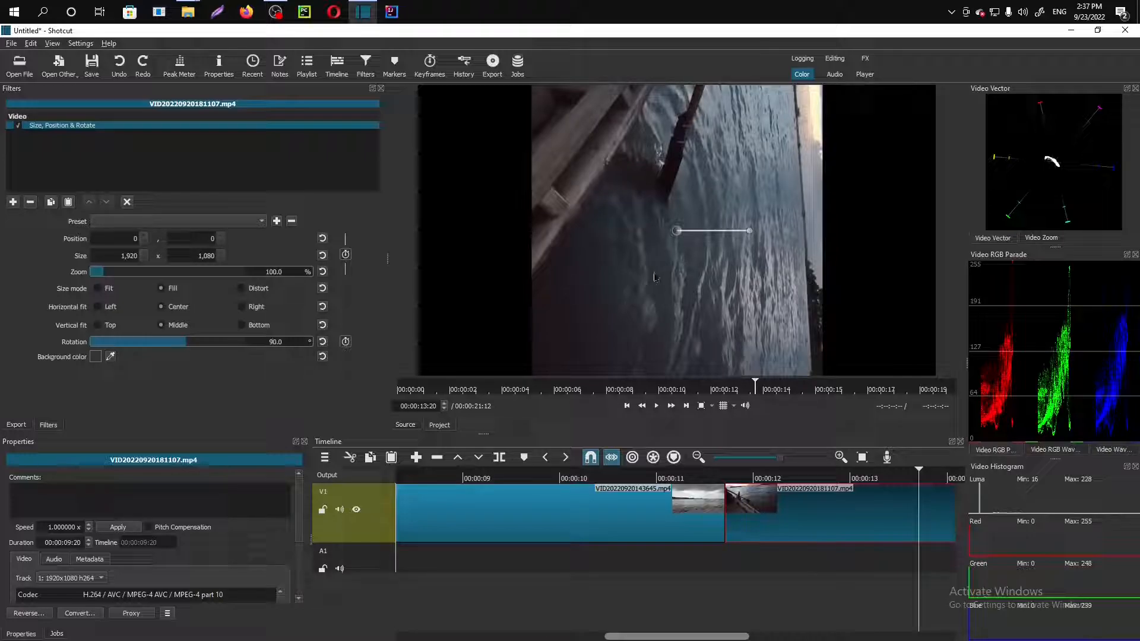
- Scale the picture down to about 70% zoom in the preview and reset its rotation to the default
scroll(680, 244, "down", 2)
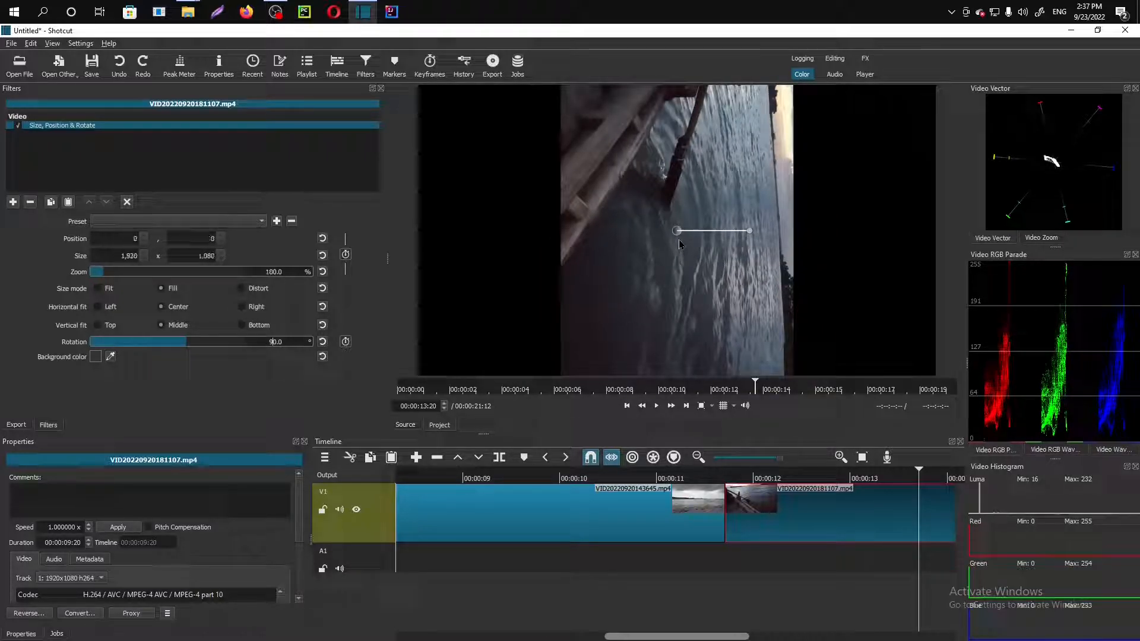
scroll(680, 244, "up", 1)
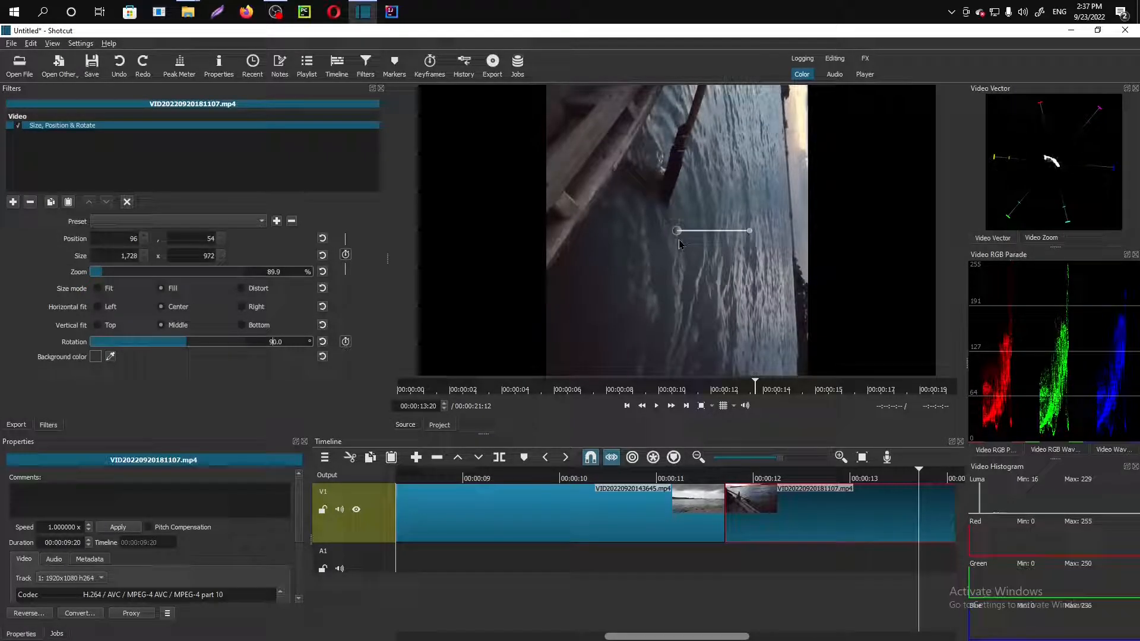
scroll(680, 244, "down", 2)
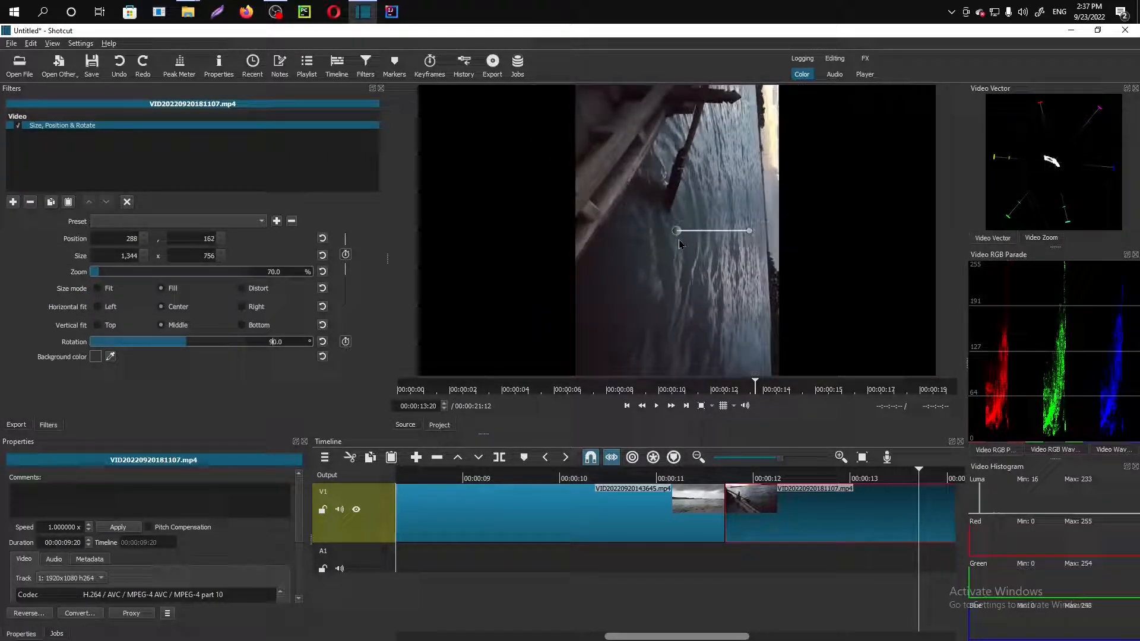
left_click(322, 341)
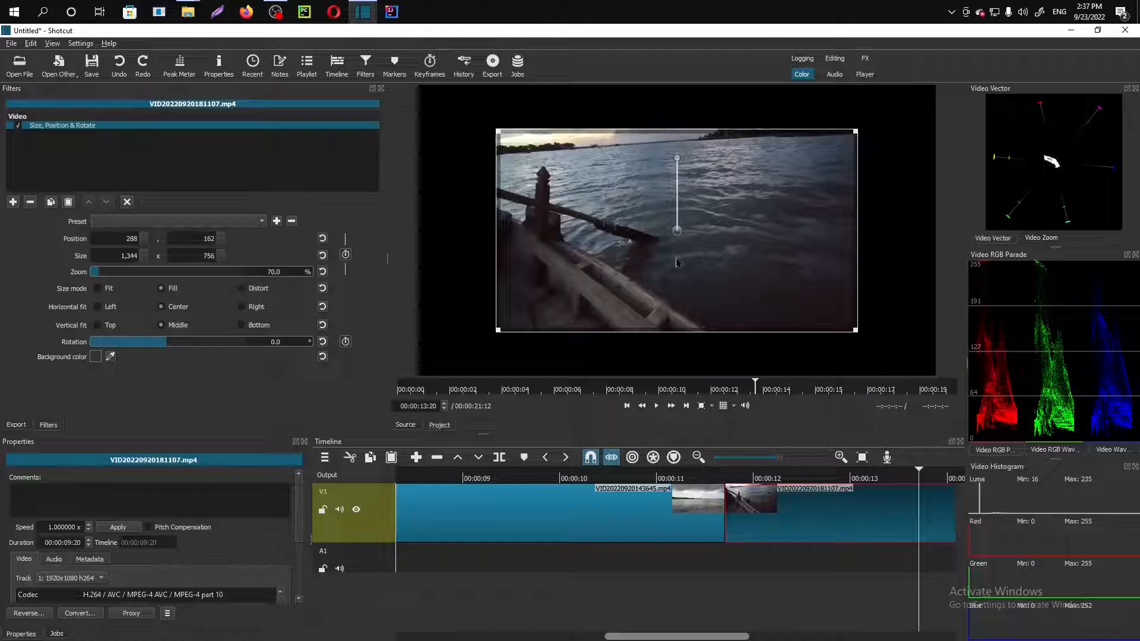
scroll(677, 263, "up", 1)
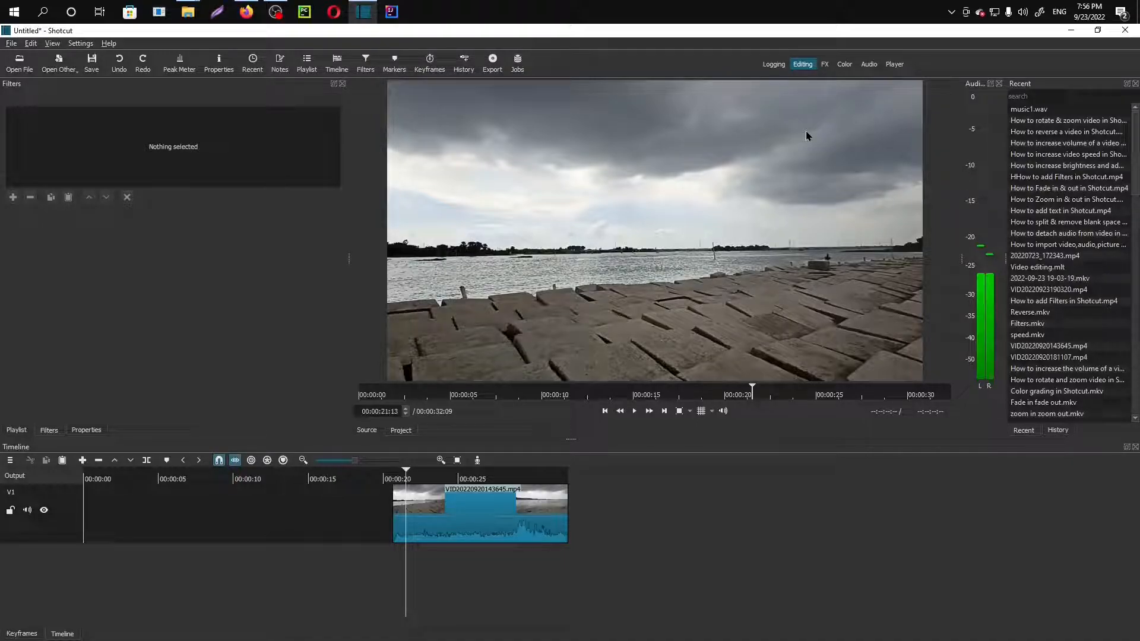
- Play back VID20220920143645.mp4 briefly and load music1.wav from the desktop into the source player
left_click(636, 416)
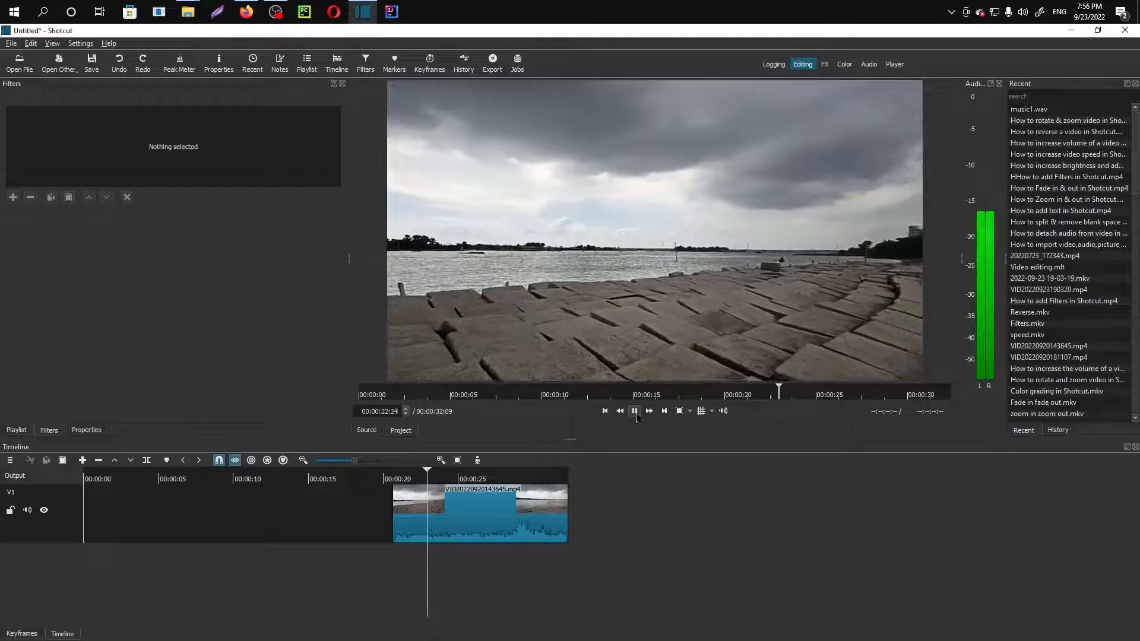
left_click(635, 411)
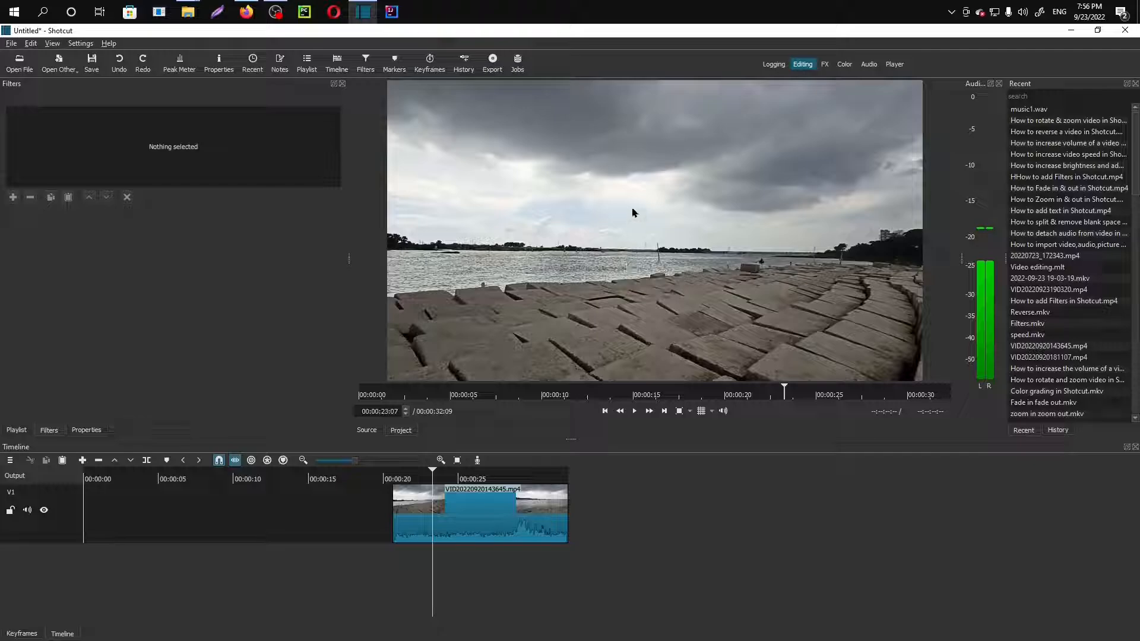
left_click(1097, 31)
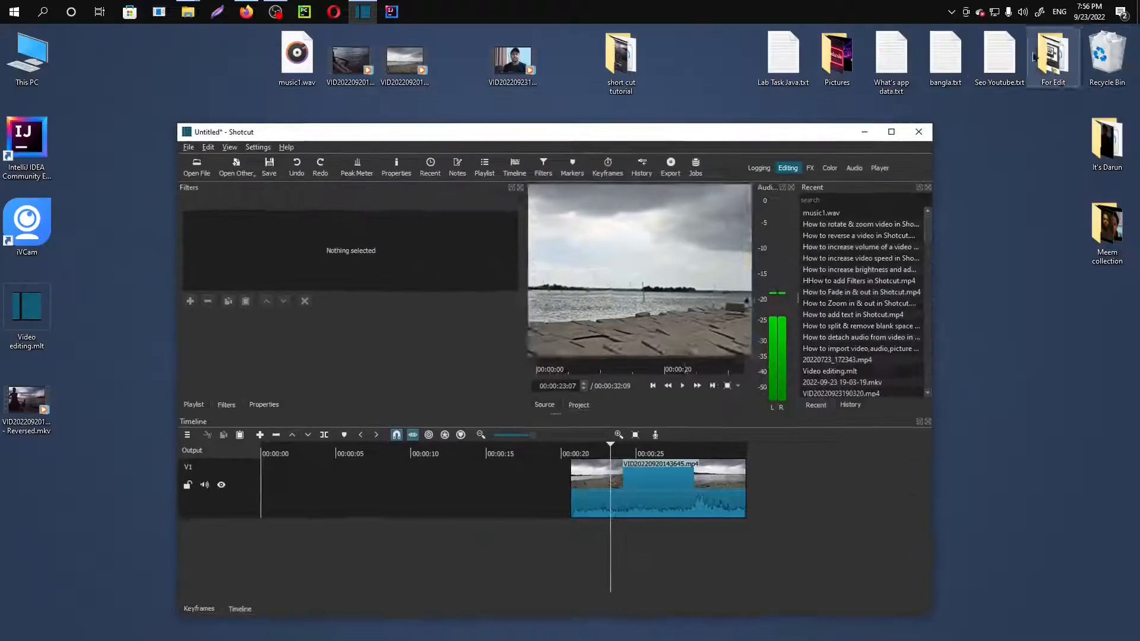
left_click_drag(297, 56, 591, 287)
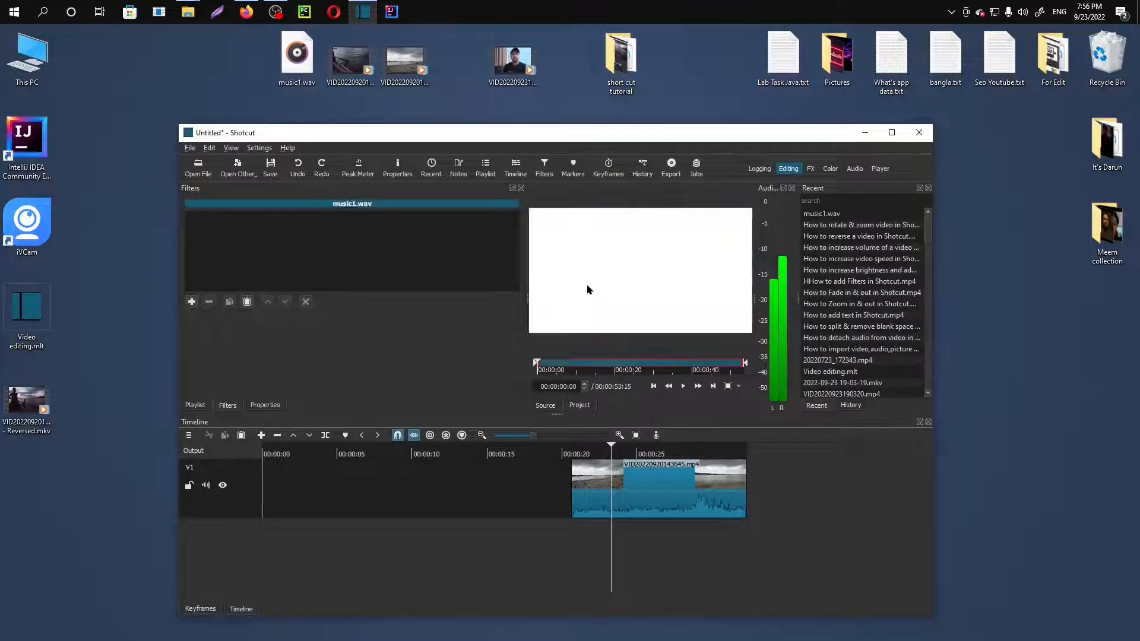
left_click(891, 132)
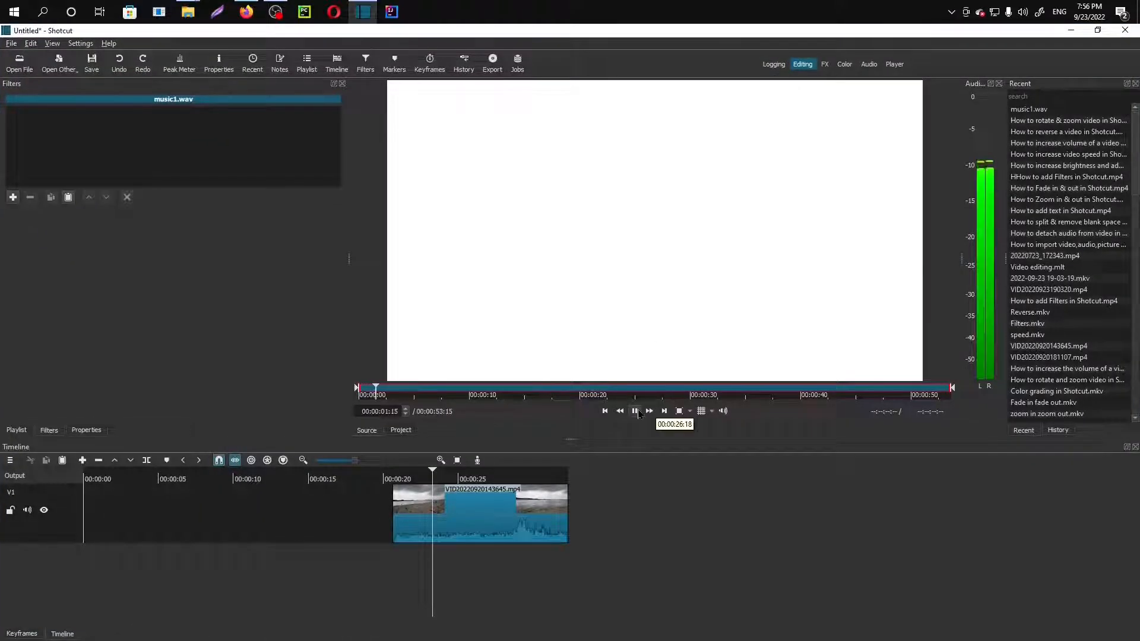
left_click(634, 410)
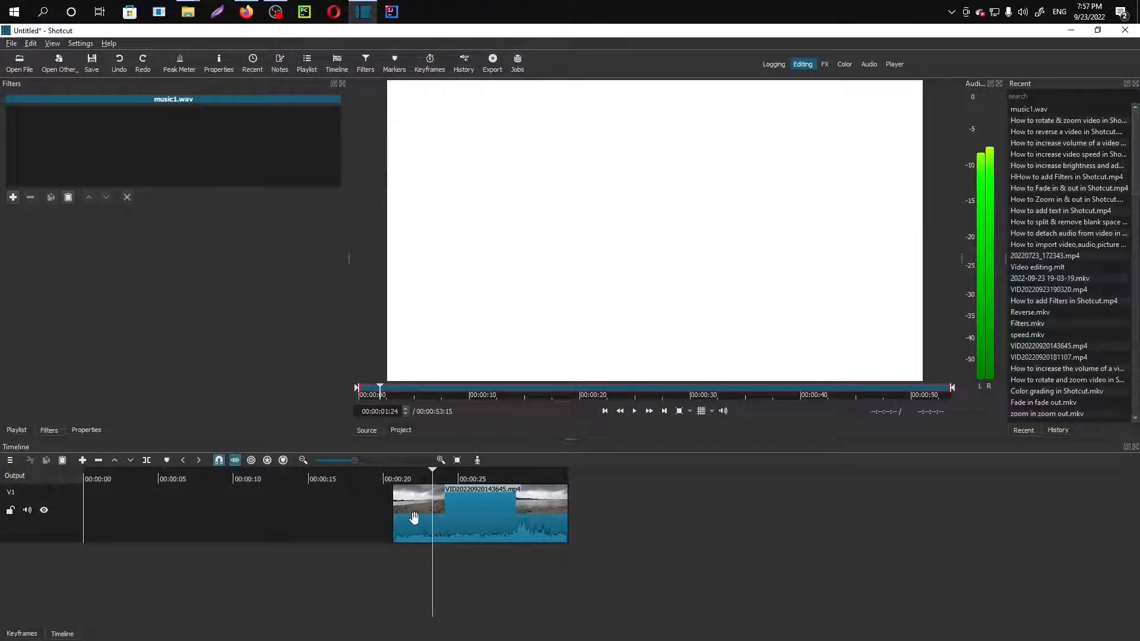
- Add an audio track to the timeline
left_click(9, 465)
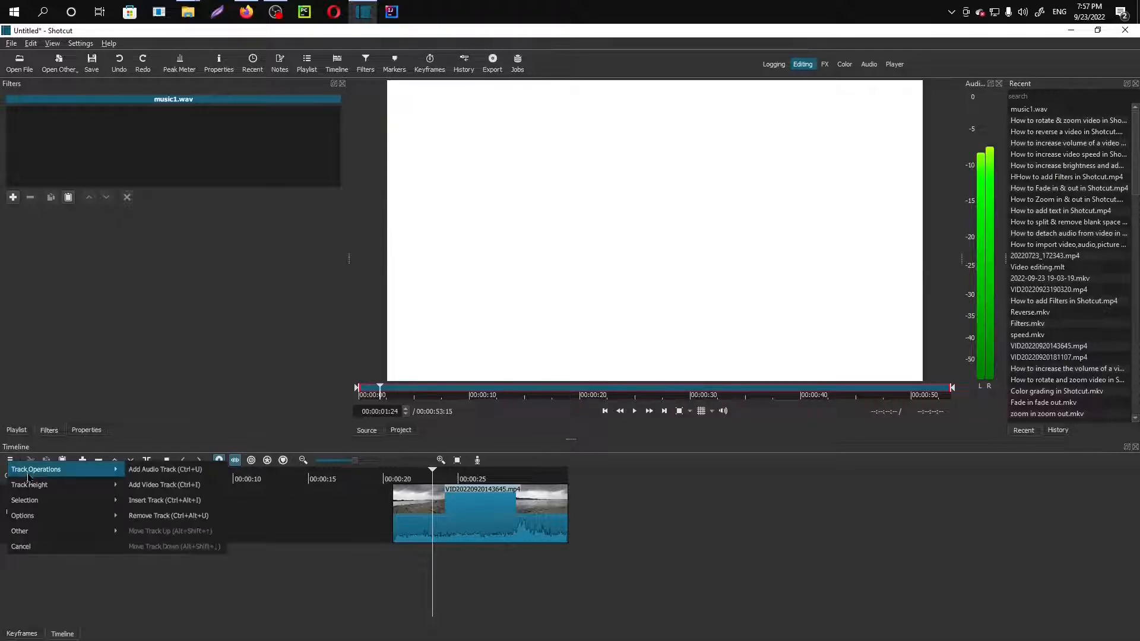
mouse_move(34, 485)
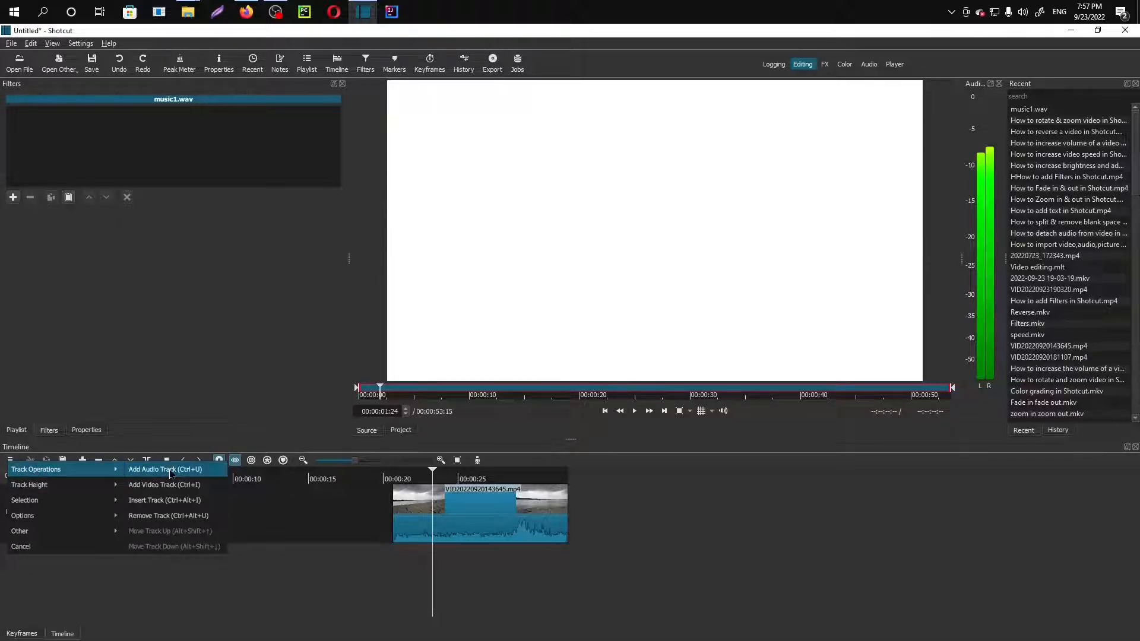
left_click(170, 471)
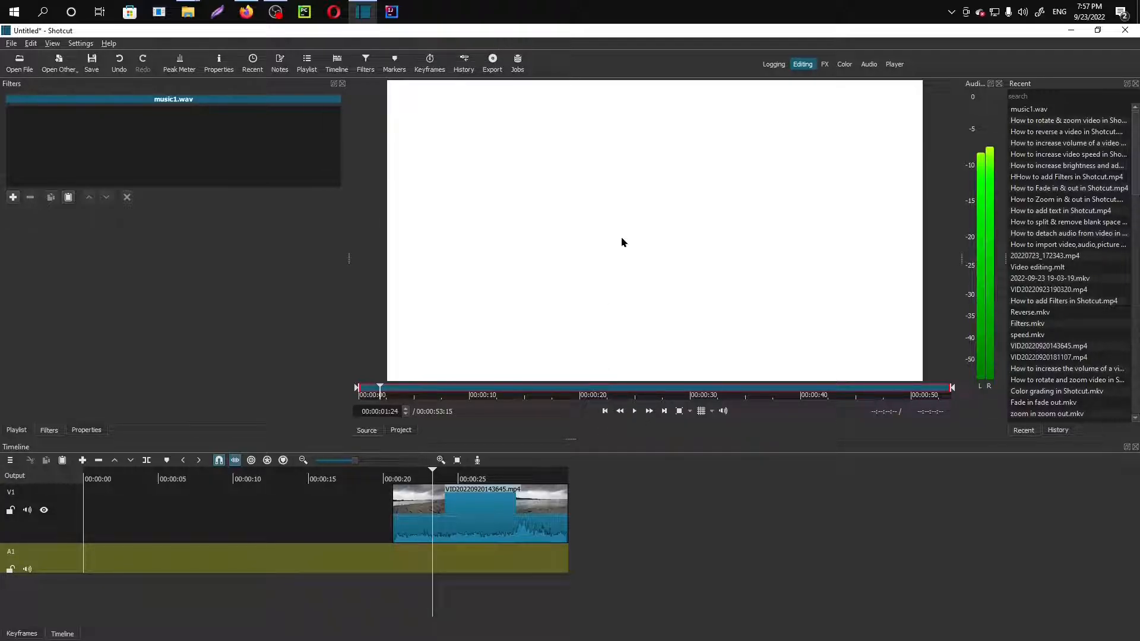
- Place music1.wav on track A1, aligned with the start of VID20220920143645.mp4, and play them back together
left_click_drag(615, 308, 427, 552)
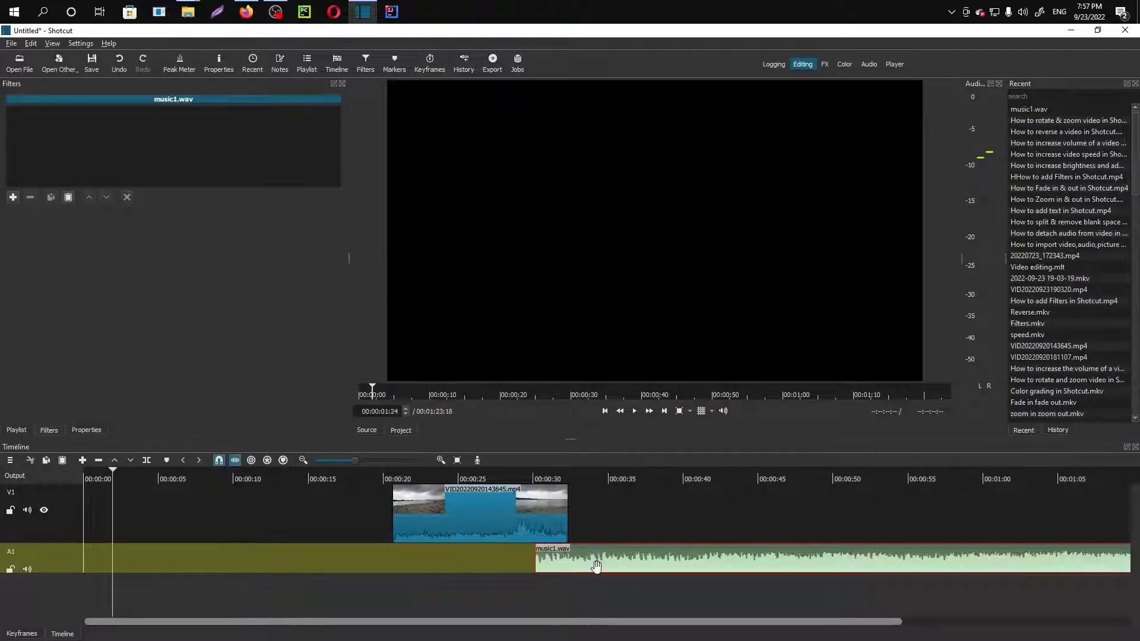
left_click_drag(600, 556, 449, 564)
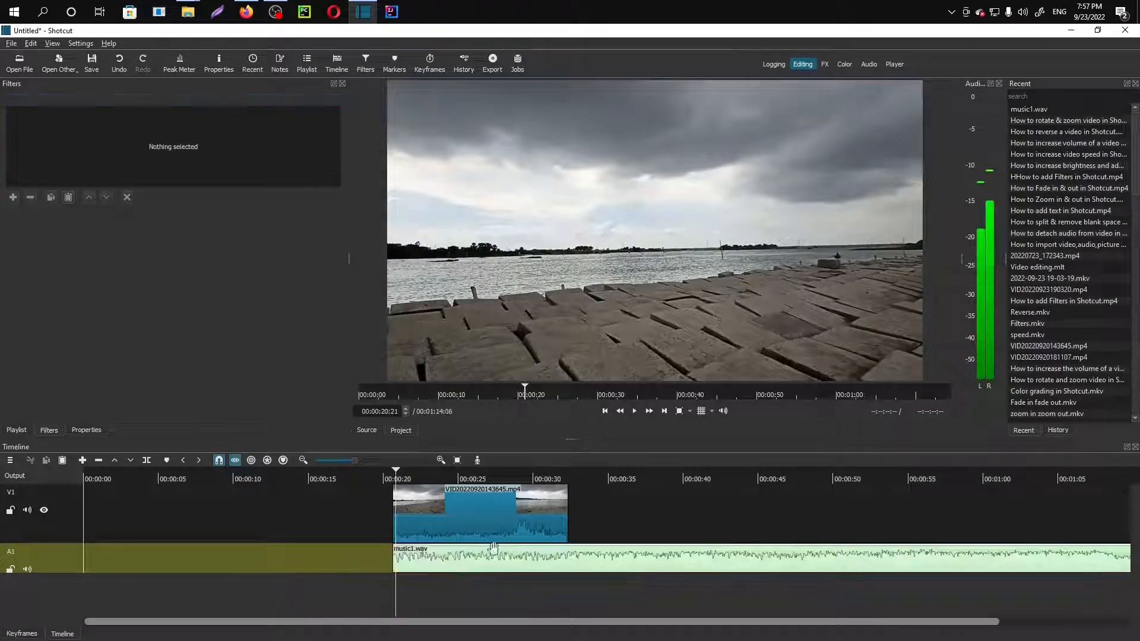
left_click(635, 411)
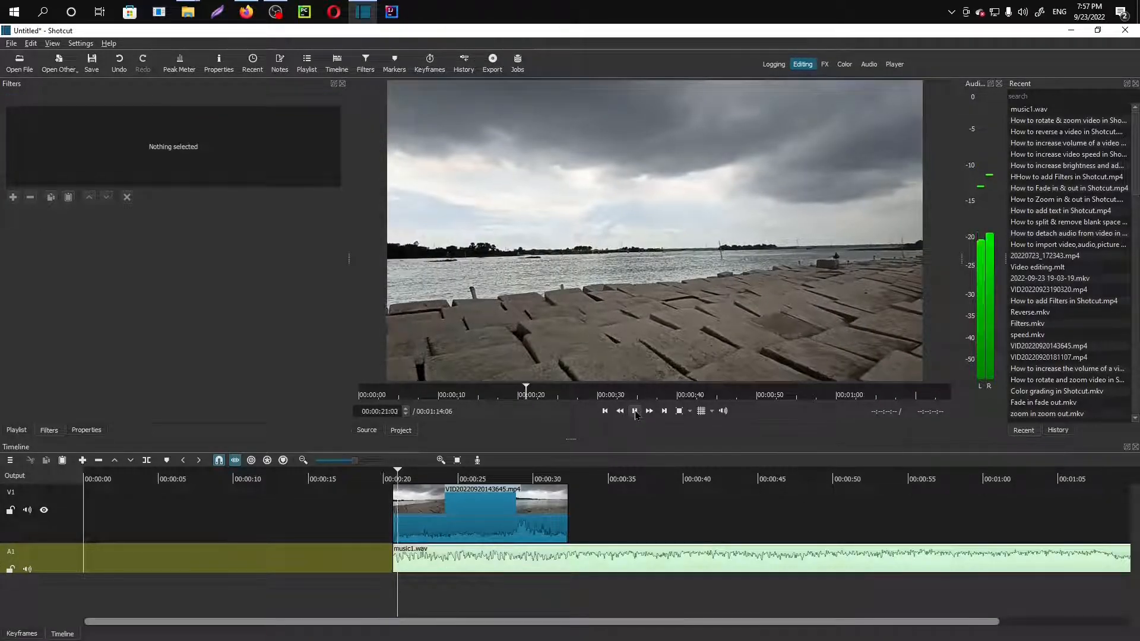
left_click(634, 412)
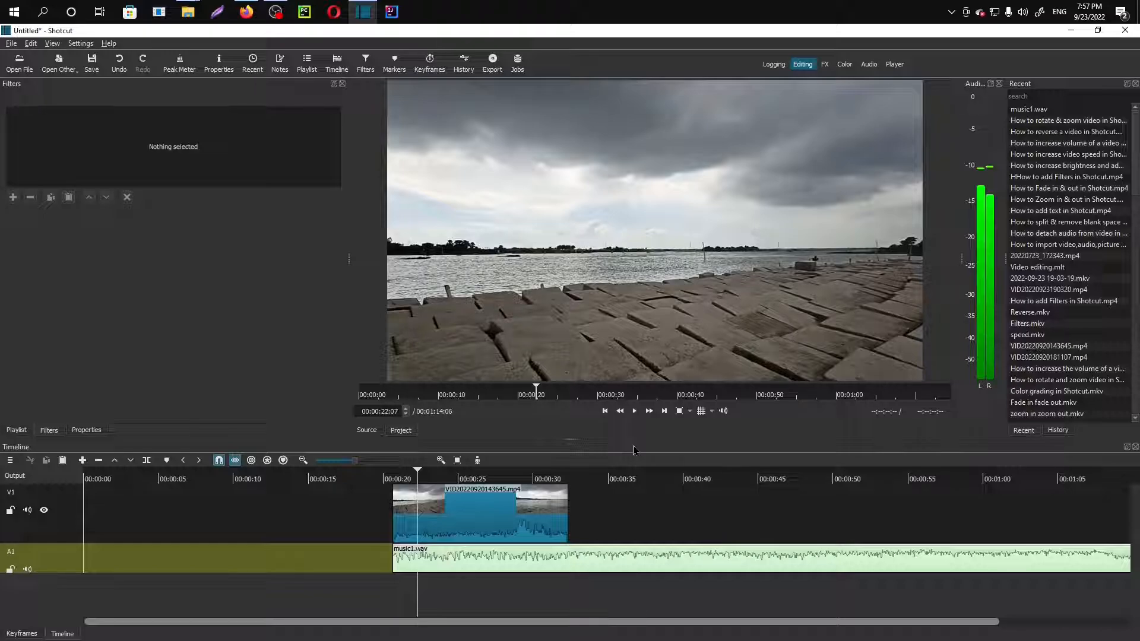
- Add a Gain / Volume filter to music1.wav, lower its level to about -12 dB, and play back the result
left_click(526, 556)
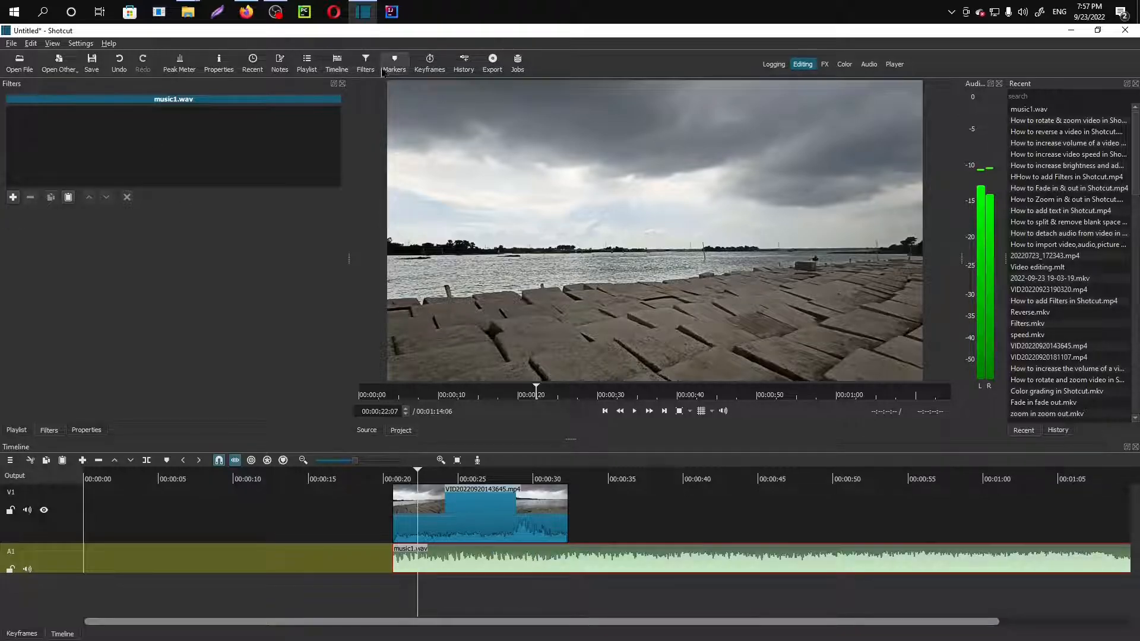
left_click(14, 197)
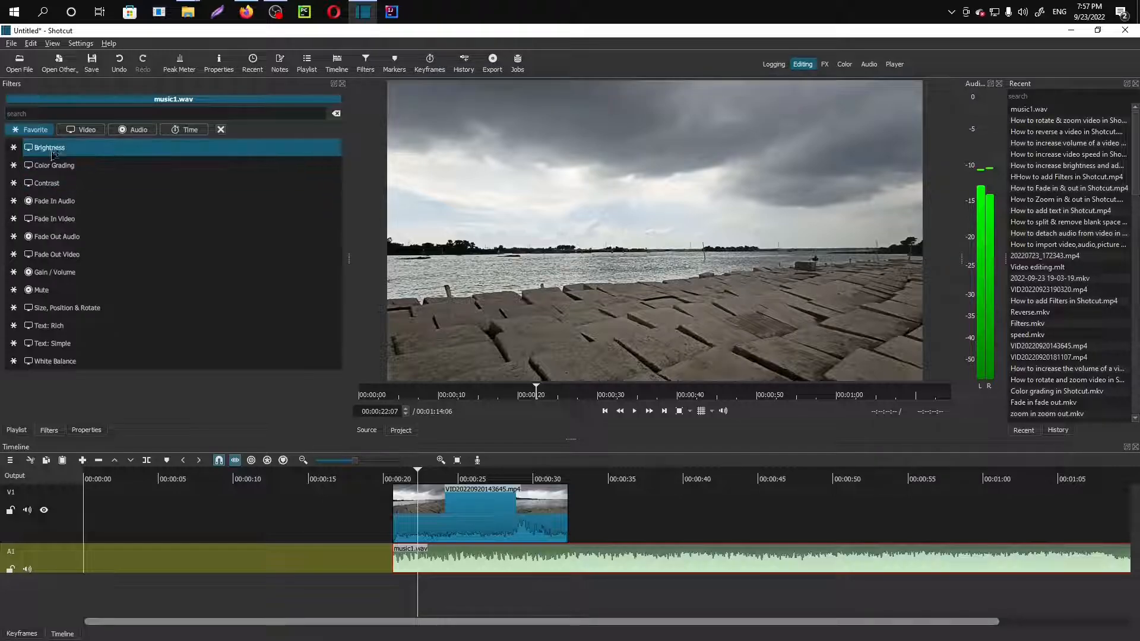
left_click(100, 113)
type("gal")
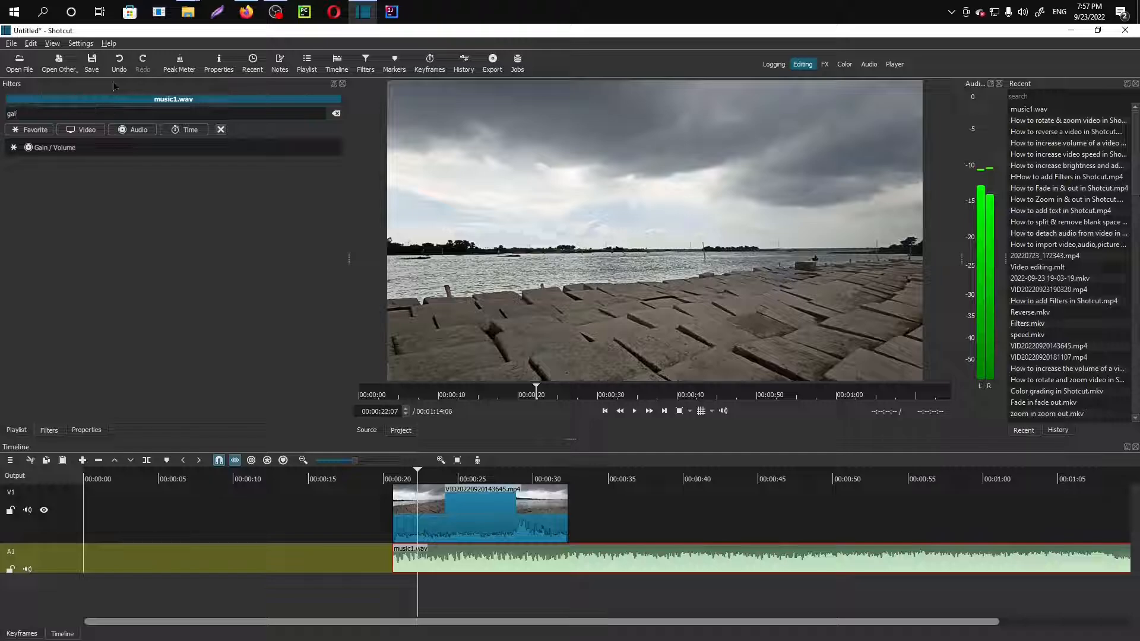
left_click(101, 149)
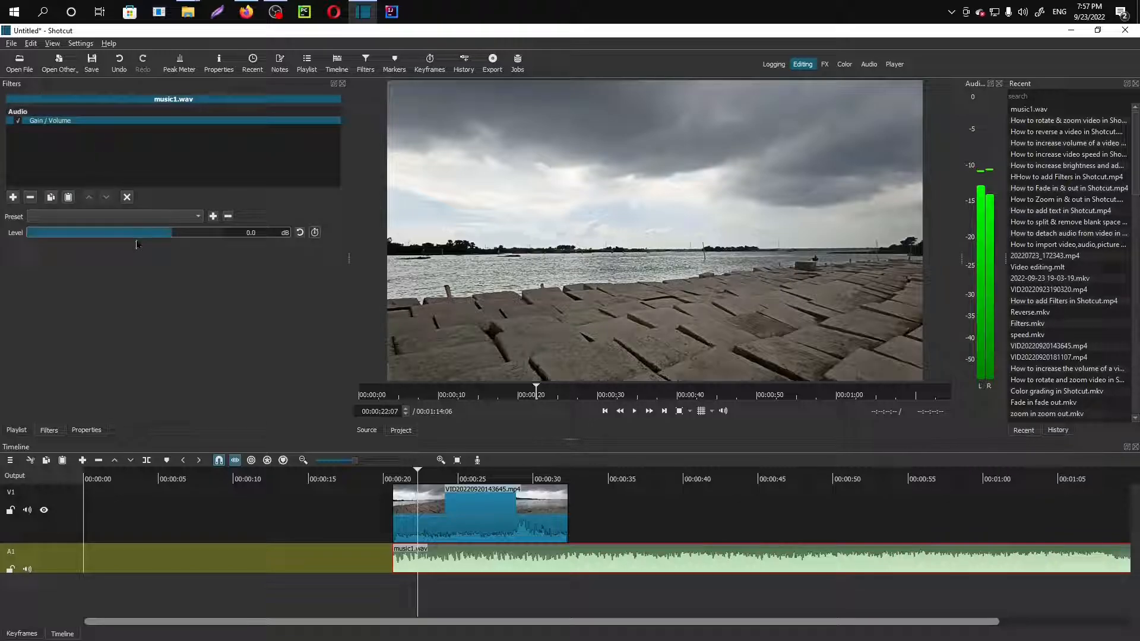
left_click(156, 235)
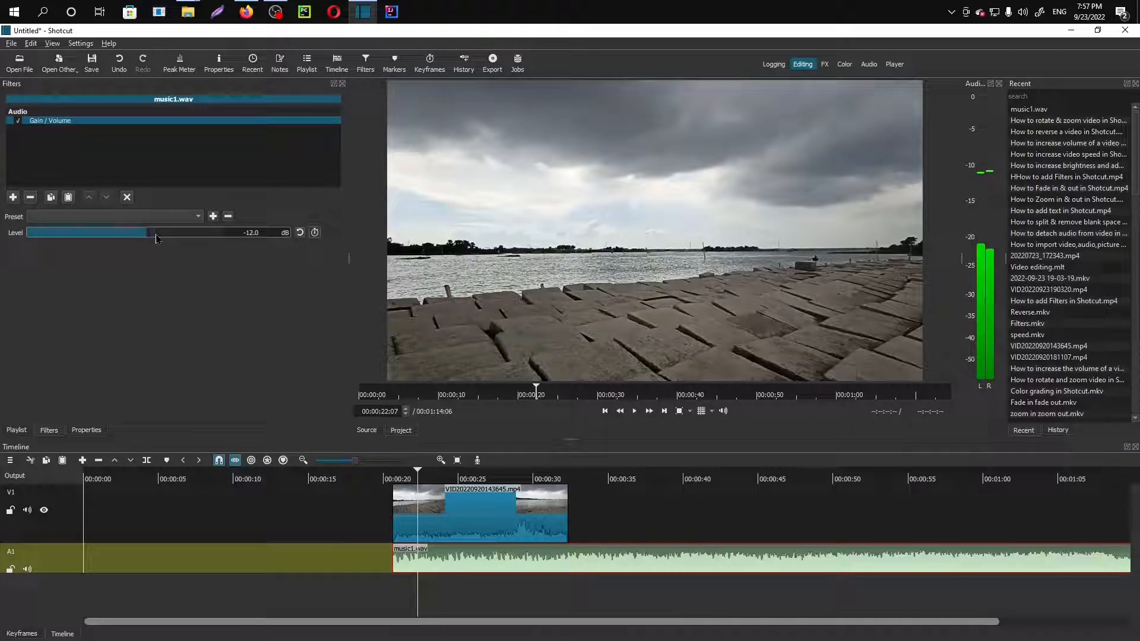
left_click(634, 416)
left_click(634, 414)
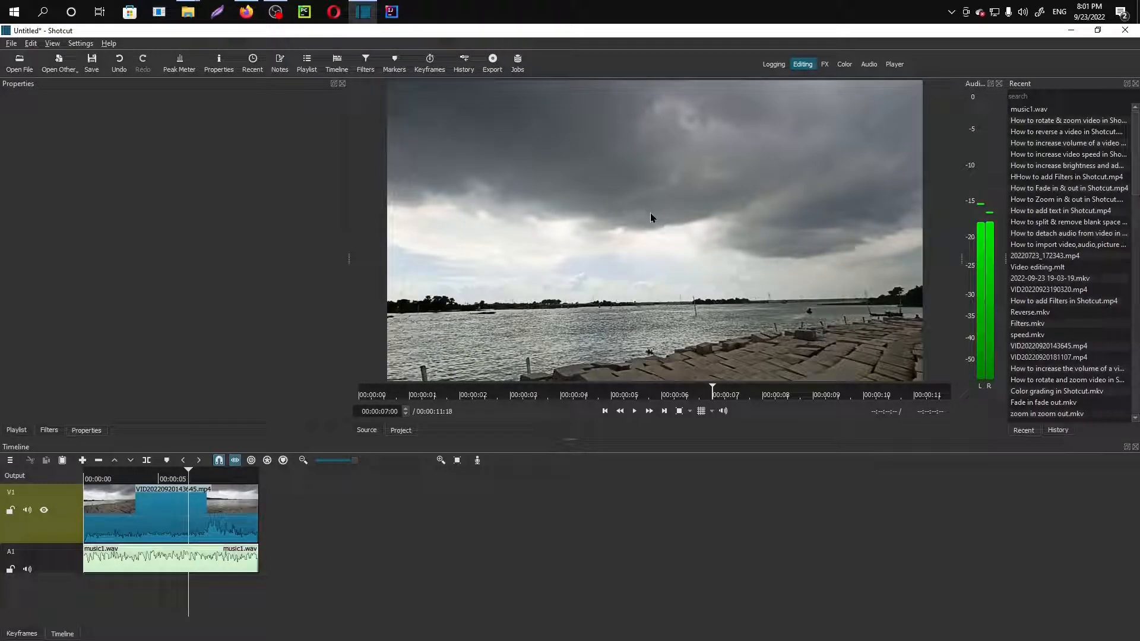
- Show the advanced export settings and export the timeline as an mp4 named edited in the short cut tutorial folder
left_click(493, 63)
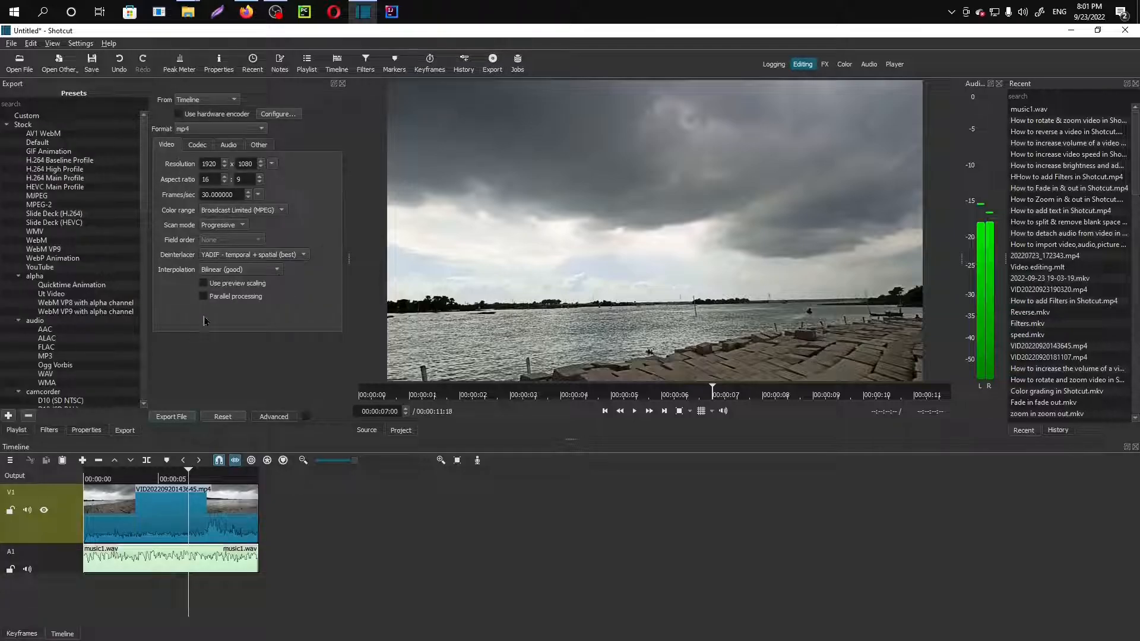
left_click(274, 417)
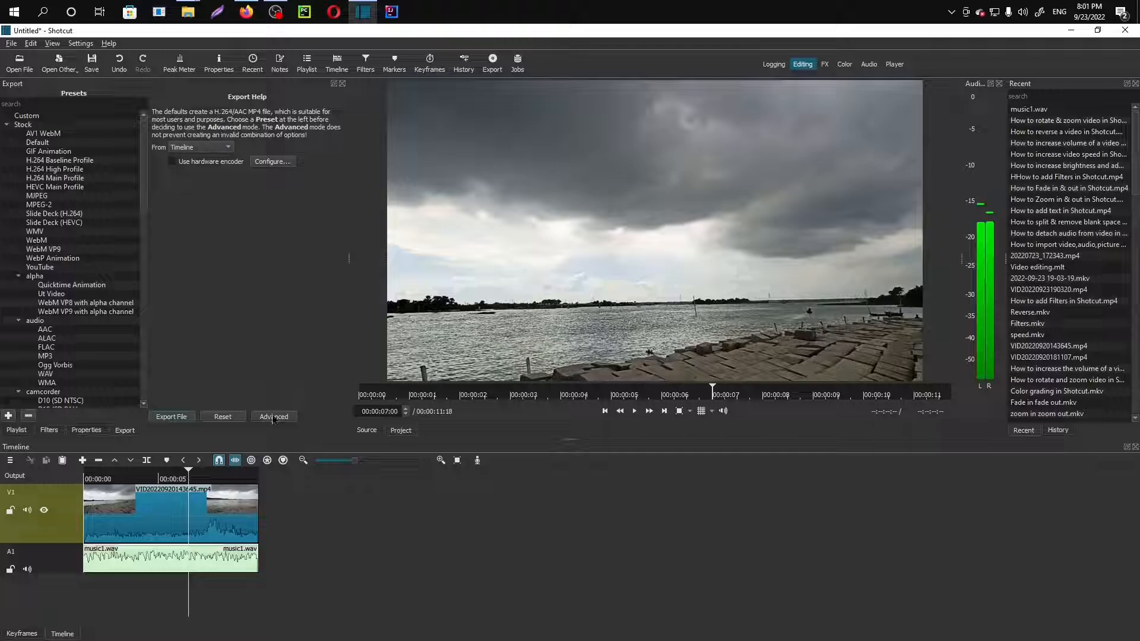
left_click(274, 416)
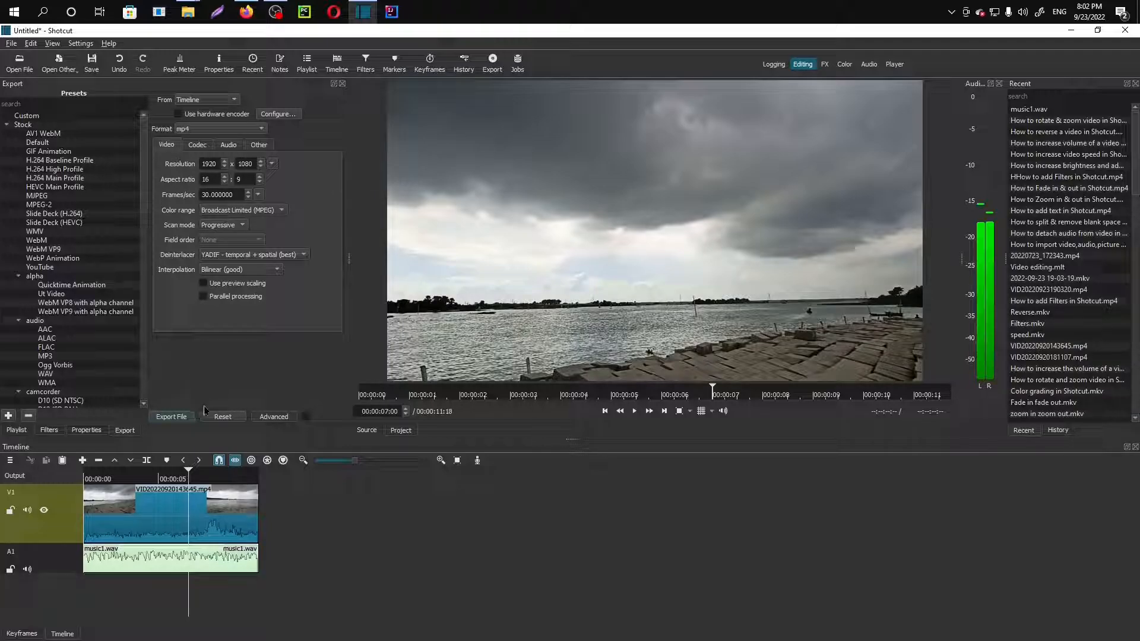
left_click(171, 416)
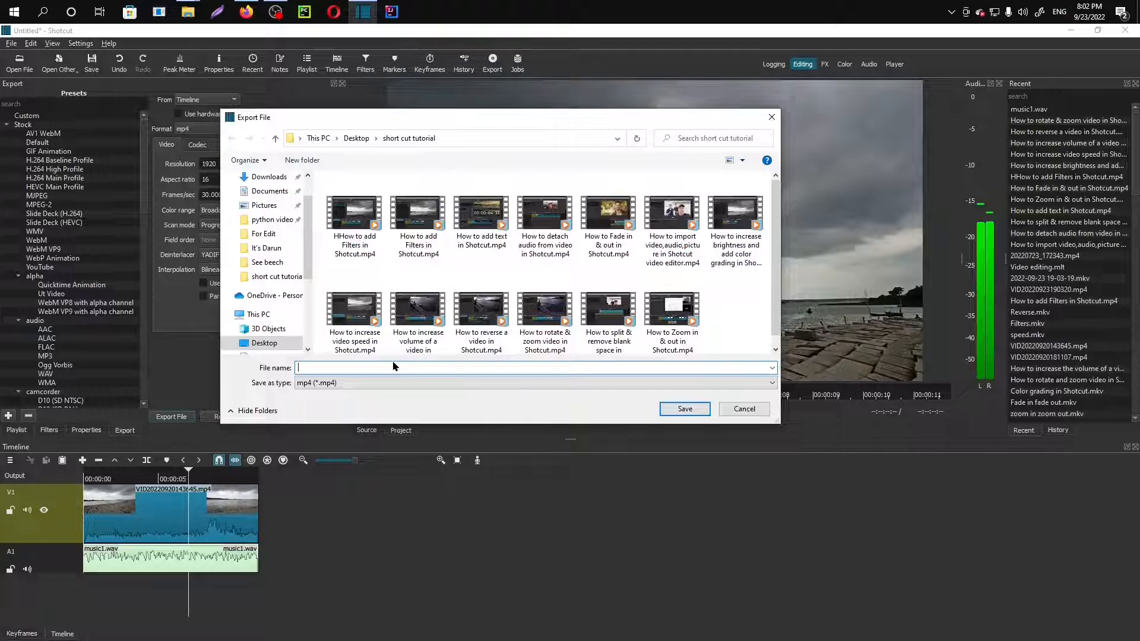
type("edited")
left_click(698, 410)
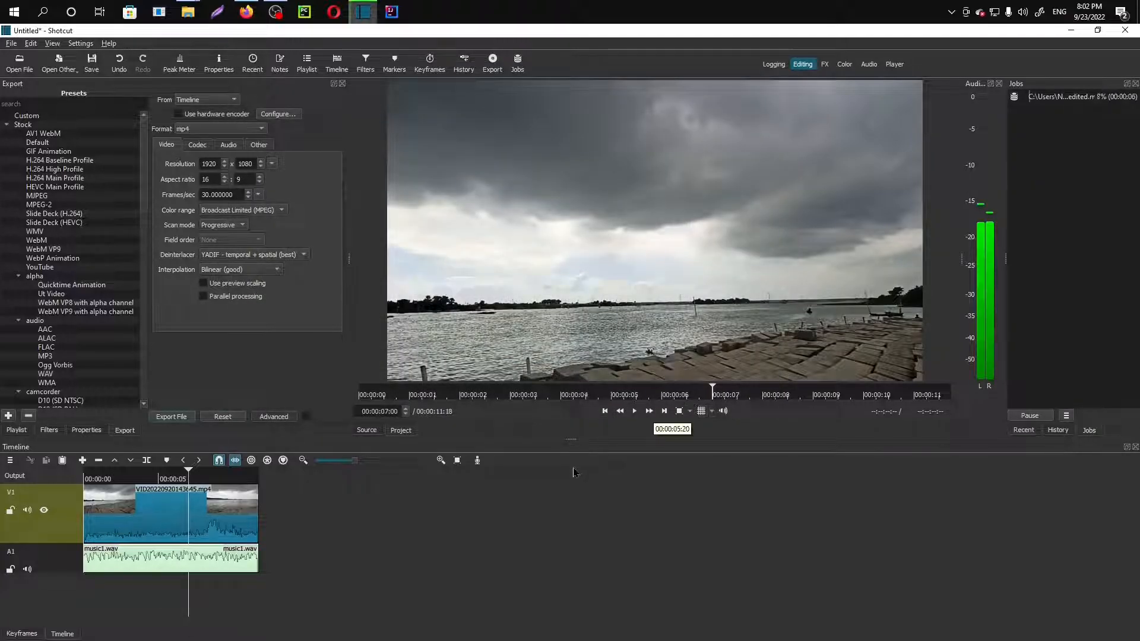